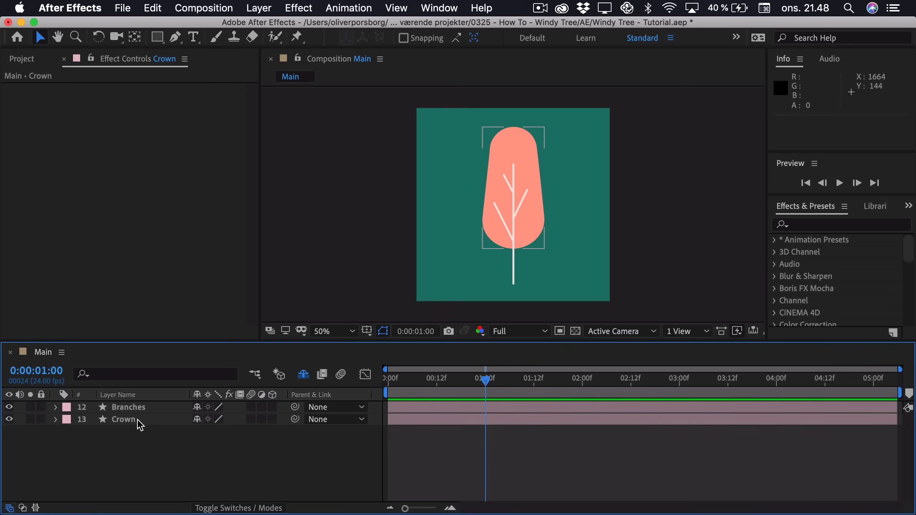
Step: Apply the CC Bend It effect to the Crown layer, placing its end point at 540, 66 and start point at 540, 1038
{"action": "left_click", "coordinate": [556, 278]}
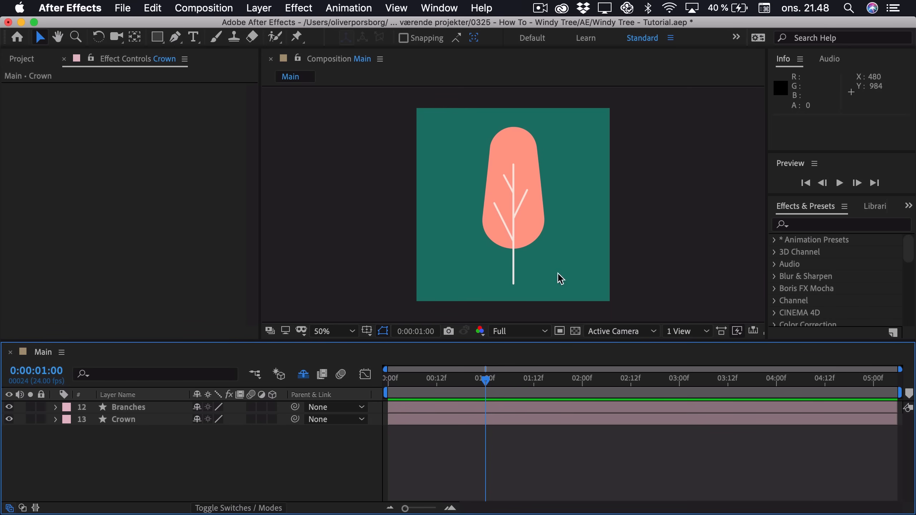
{"action": "left_click", "coordinate": [818, 227]}
{"action": "type", "text": "cc b"}
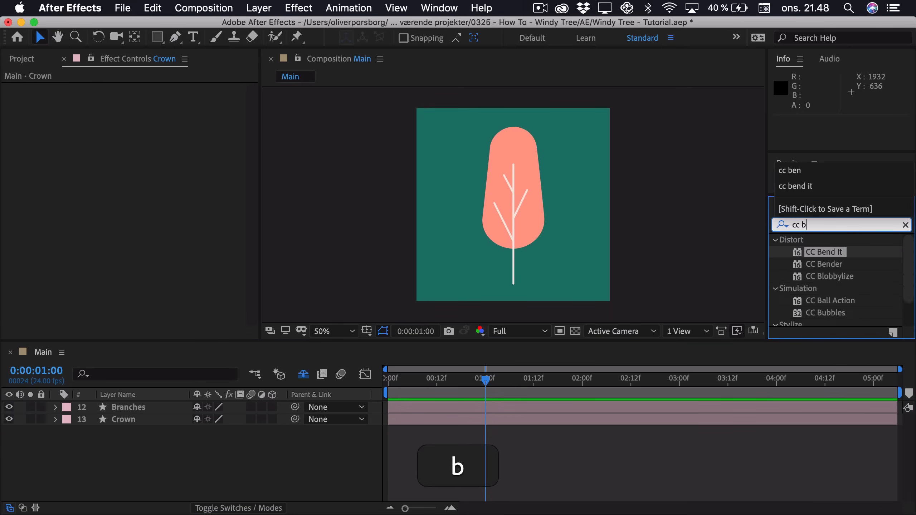
{"action": "type", "text": "e"}
{"action": "left_click_drag", "start_coordinate": [824, 252], "coordinate": [146, 425]}
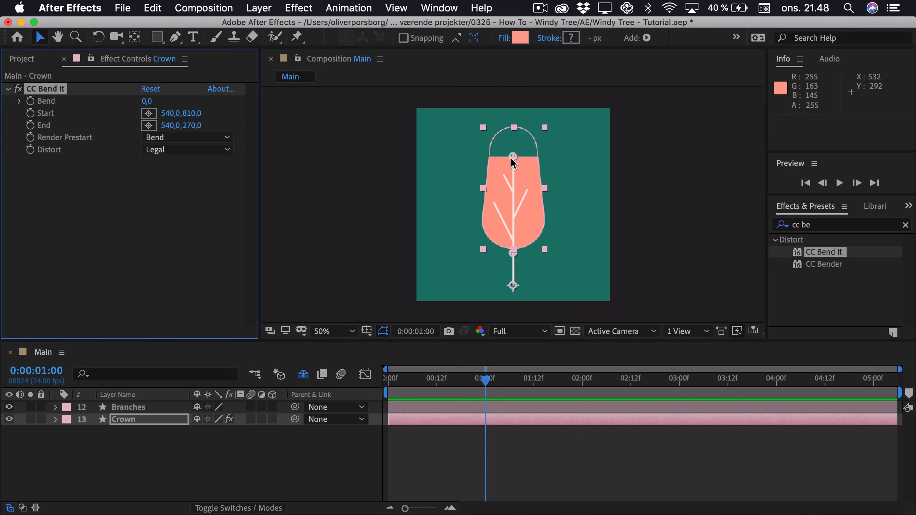
{"action": "left_click_drag", "start_coordinate": [514, 157], "coordinate": [516, 120]}
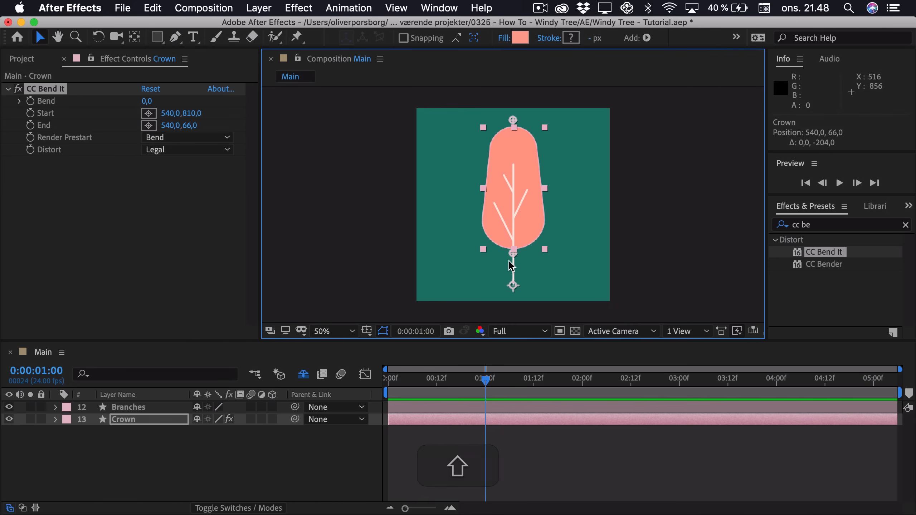
{"action": "left_click_drag", "start_coordinate": [513, 253], "coordinate": [515, 295]}
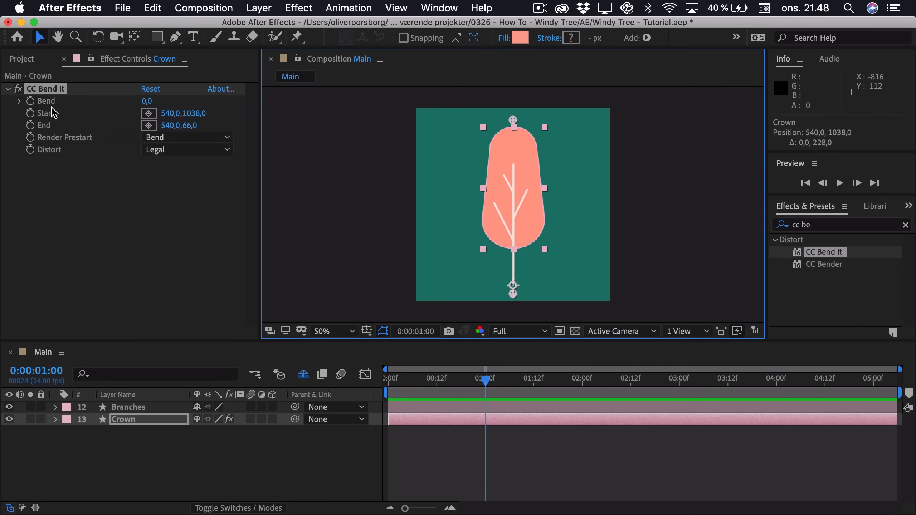
Step: Copy the CC Bend It effect from the Crown layer onto the Branches layer
{"action": "left_click", "coordinate": [47, 93]}
{"action": "key", "text": "super+c"}
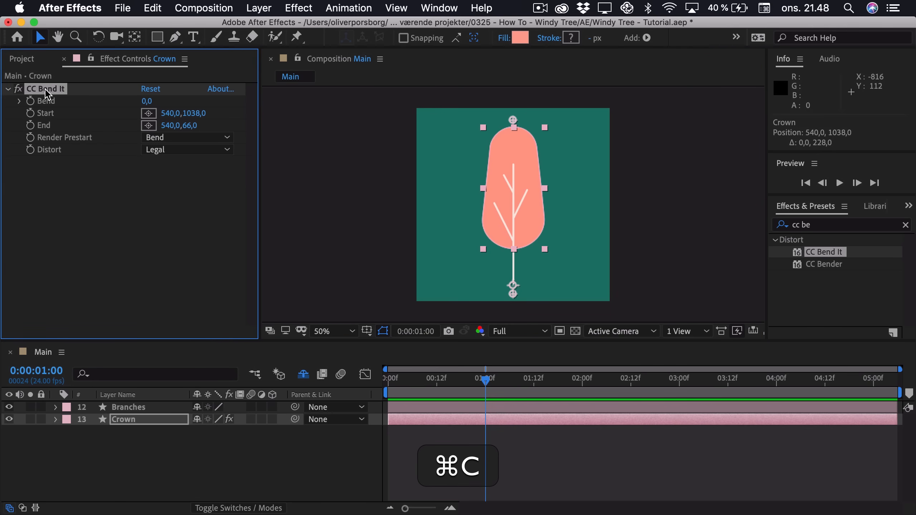
{"action": "left_click", "coordinate": [134, 408]}
{"action": "key", "text": "super+v"}
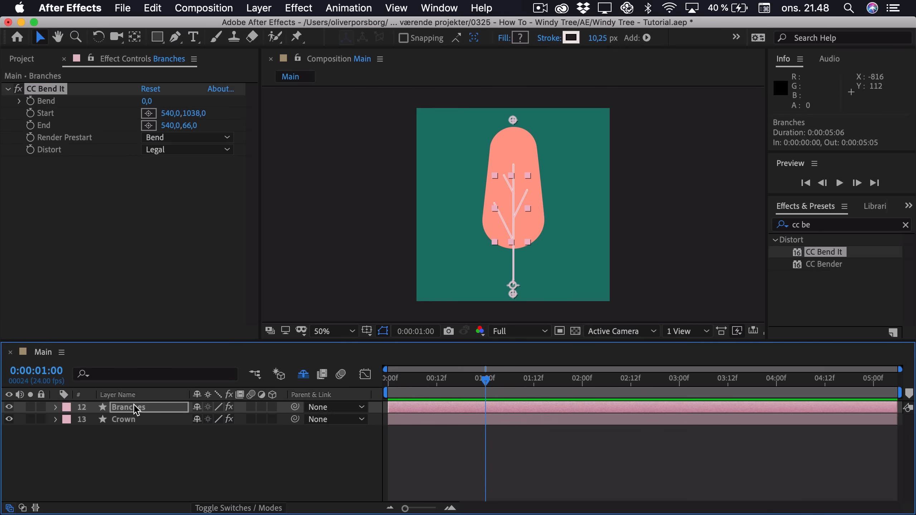
Step: Filter both layers' properties by "bend" and link Crown's Bend to the Bend of Branches with an expression
{"action": "left_click", "coordinate": [127, 420], "text": "shift"}
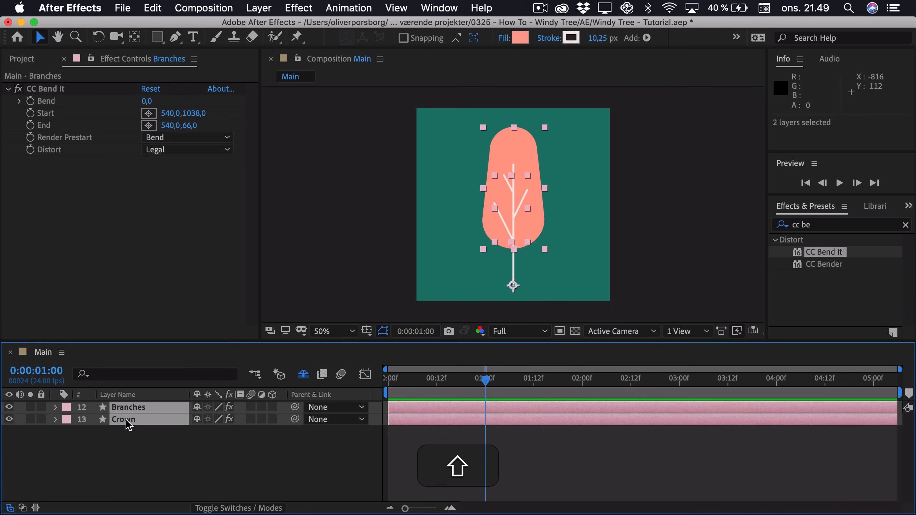
{"action": "left_click", "coordinate": [108, 374]}
{"action": "type", "text": "bend"}
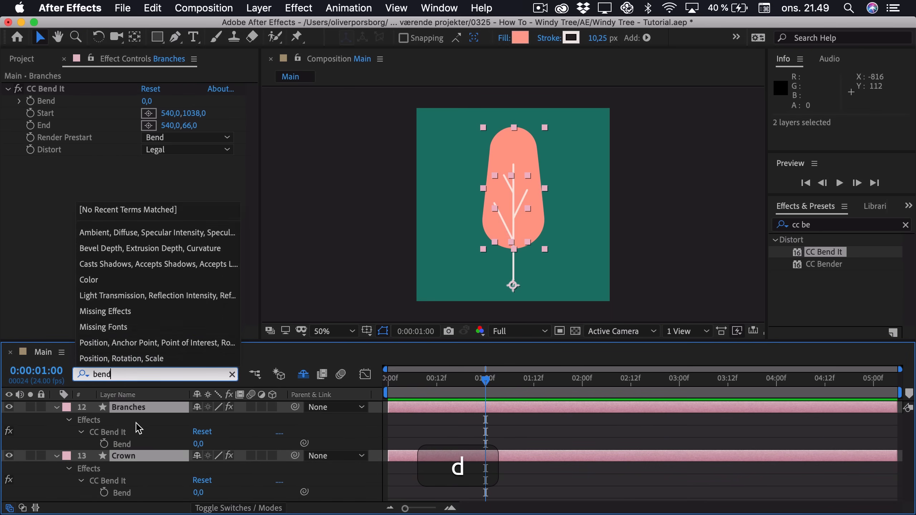
{"action": "left_click", "coordinate": [127, 455], "text": "shift"}
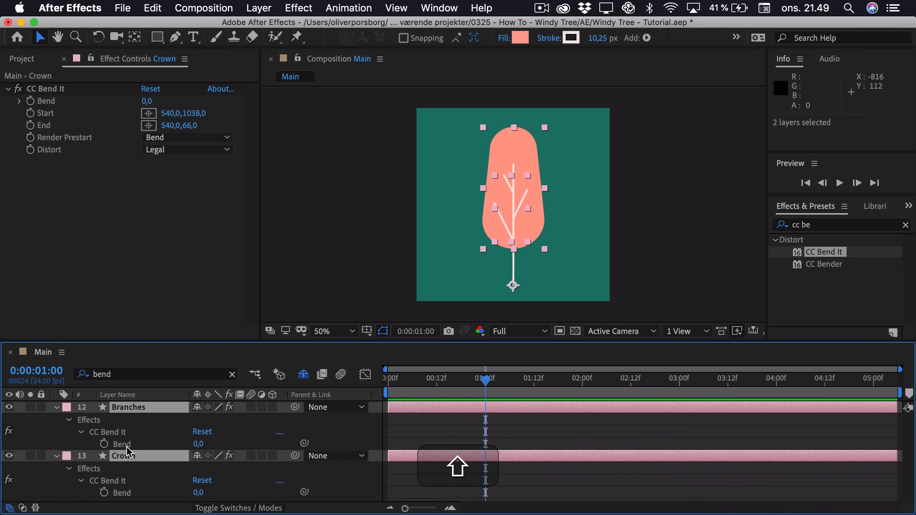
{"action": "left_click", "coordinate": [105, 493], "text": "alt"}
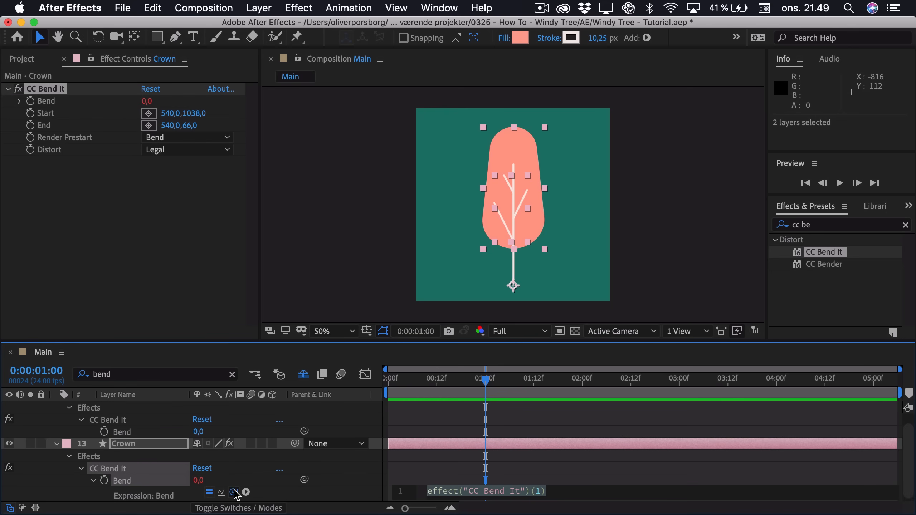
{"action": "left_click_drag", "start_coordinate": [234, 492], "coordinate": [151, 433]}
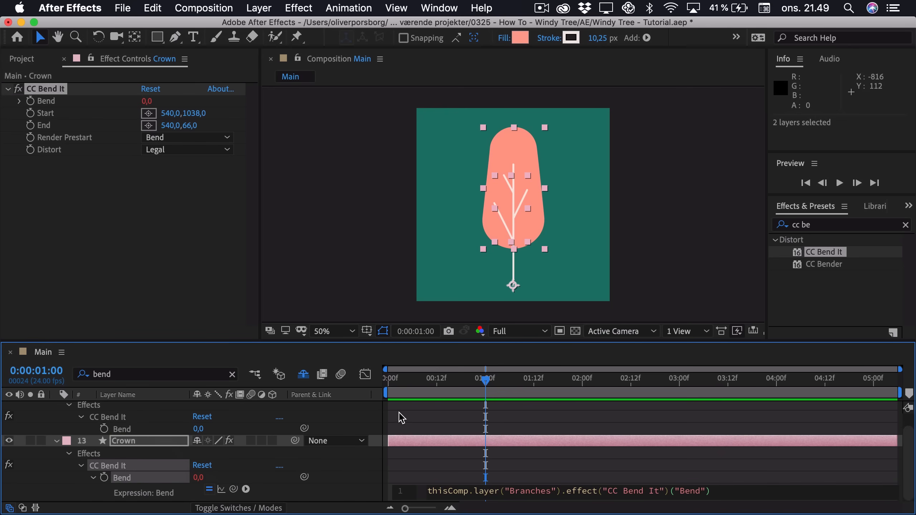
{"action": "left_click", "coordinate": [412, 420]}
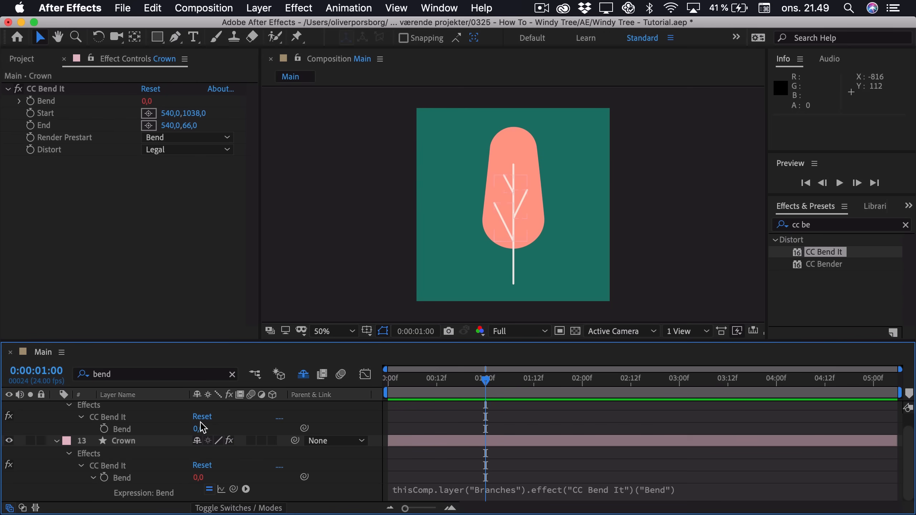
{"action": "mouse_move", "coordinate": [202, 428]}
{"action": "left_mouse_down"}
{"action": "mouse_move", "coordinate": [220, 429]}
{"action": "mouse_move", "coordinate": [188, 426]}
{"action": "left_mouse_up"}
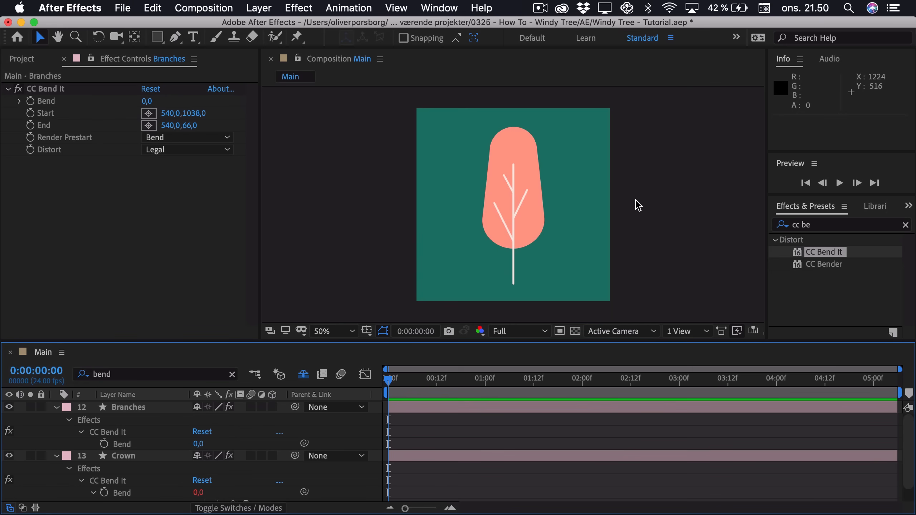
Step: Keyframe the Branches layer's Bend at 0:00:00:00 and set it to 12 at 0:00:00:10
{"action": "left_click", "coordinate": [57, 457]}
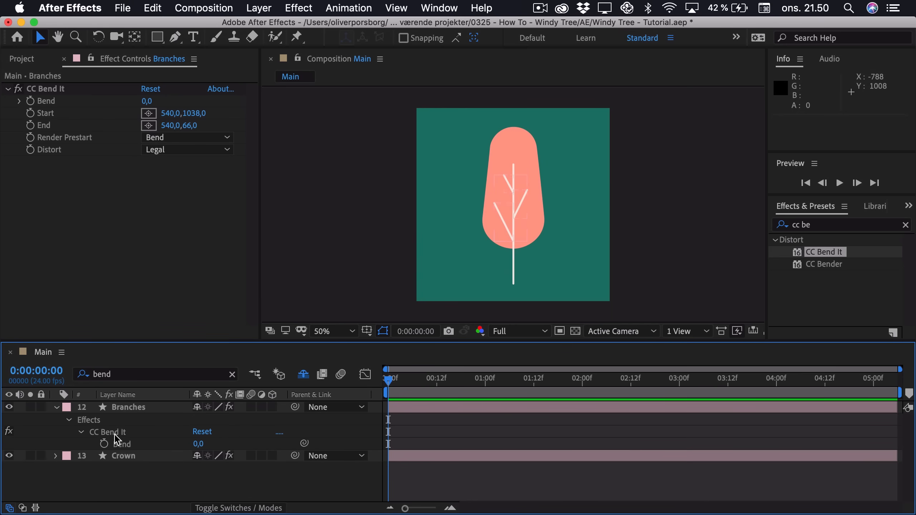
{"action": "left_click", "coordinate": [104, 444]}
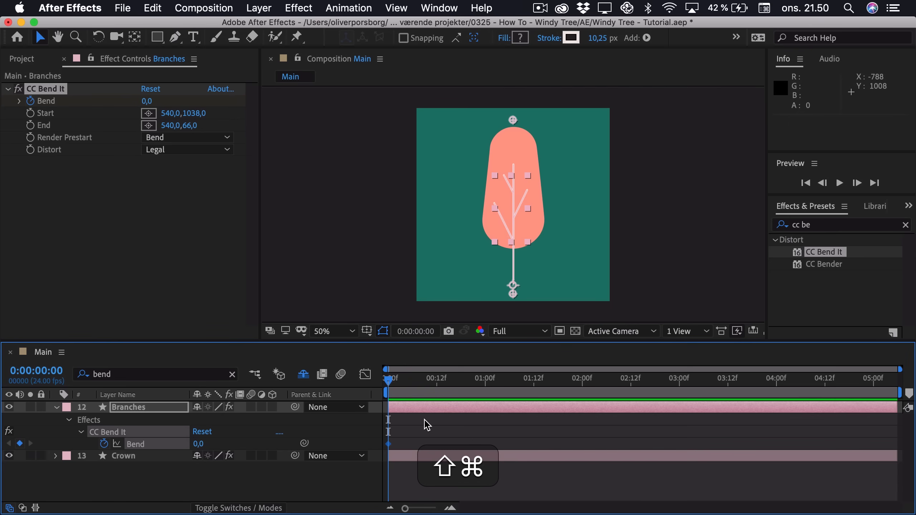
{"action": "key", "text": "shift+super+Right"}
{"action": "left_click", "coordinate": [199, 444]}
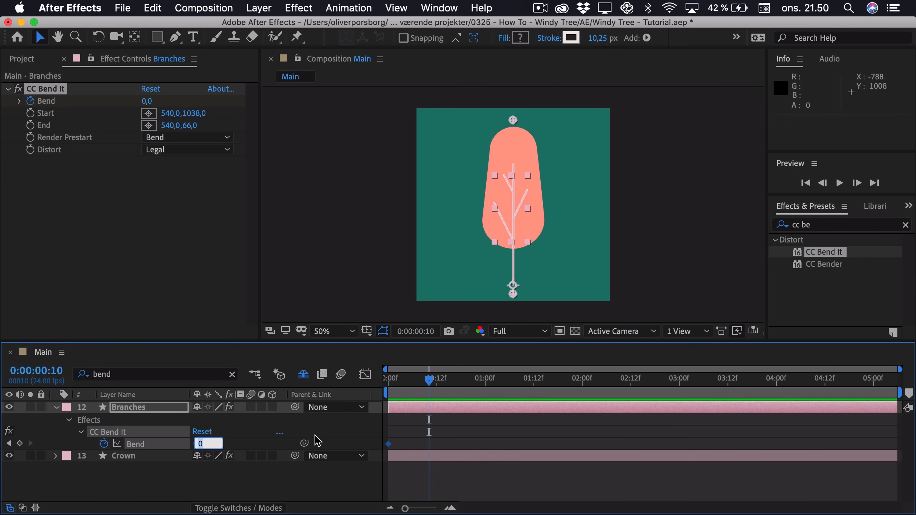
{"action": "type", "text": "12"}
{"action": "key", "text": "Return"}
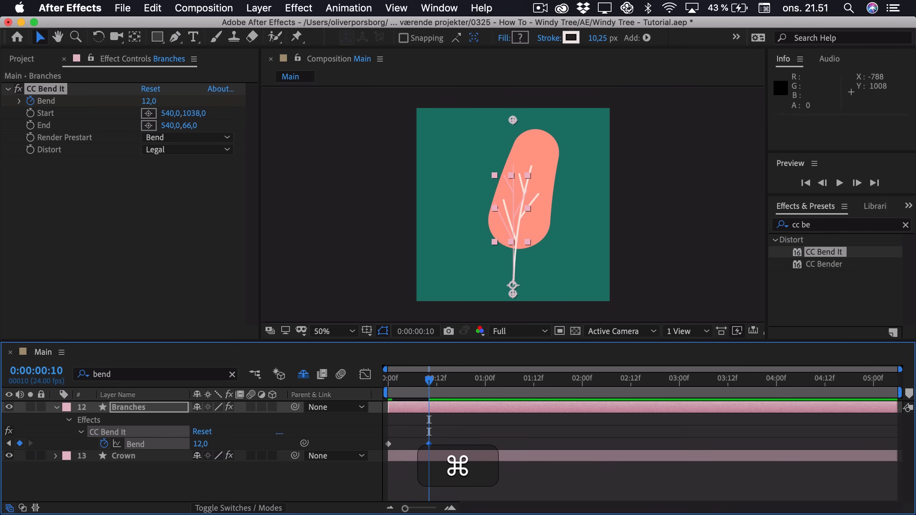
Step: Set the Branches layer's Bend to 9 at 0:00:00:14
{"action": "key", "text": "super+Right"}
{"action": "key", "text": "super+Right"}
{"action": "key", "text": "super+Right"}
{"action": "key", "text": "super+Right"}
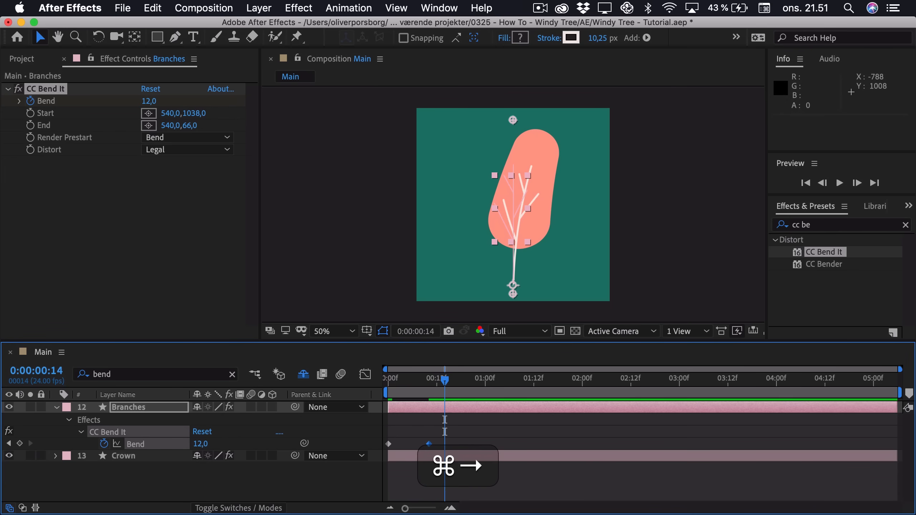
{"action": "left_click", "coordinate": [201, 444]}
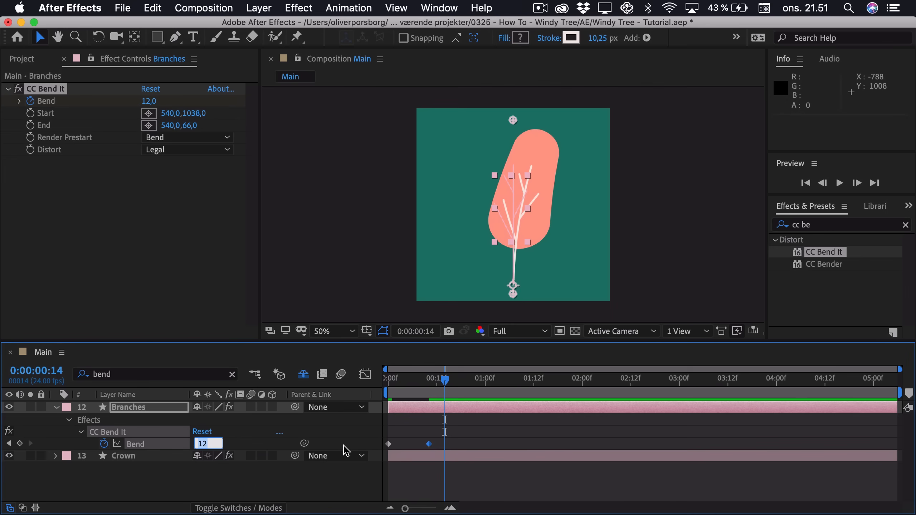
{"action": "type", "text": "9"}
{"action": "key", "text": "Return"}
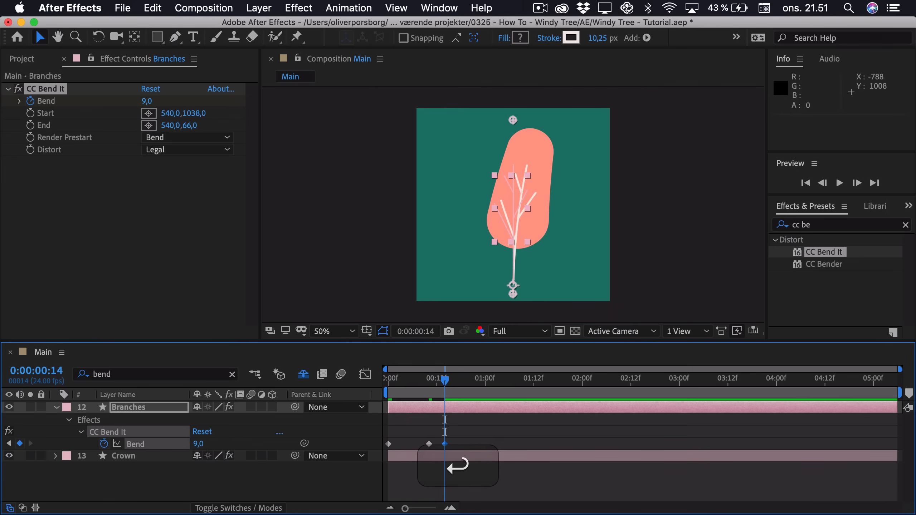
Step: Set the Branches layer's Bend to 12 at 0:00:00:18
{"action": "key", "text": "super"}
{"action": "key", "text": "super+Right"}
{"action": "key", "text": "super+Right"}
{"action": "key", "text": "super+Right"}
{"action": "key", "text": "super+Right"}
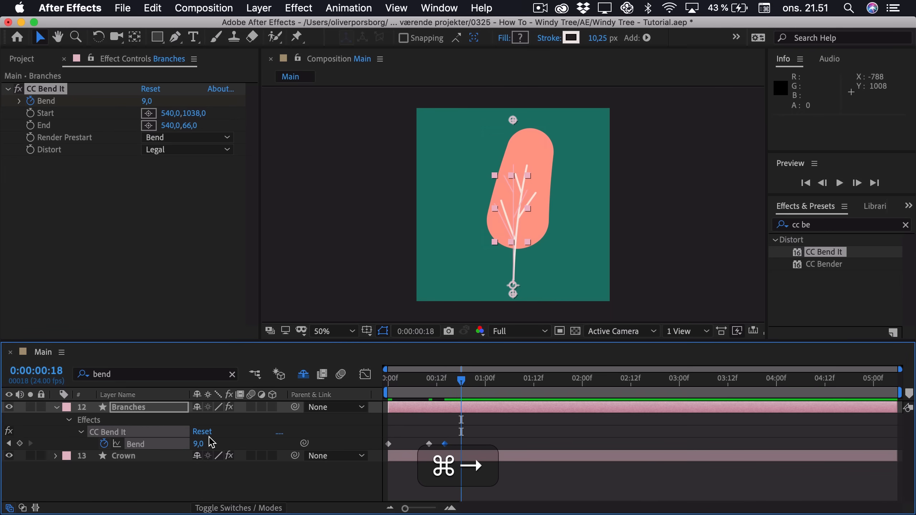
{"action": "left_click", "coordinate": [199, 443]}
{"action": "type", "text": "12"}
{"action": "key", "text": "Return"}
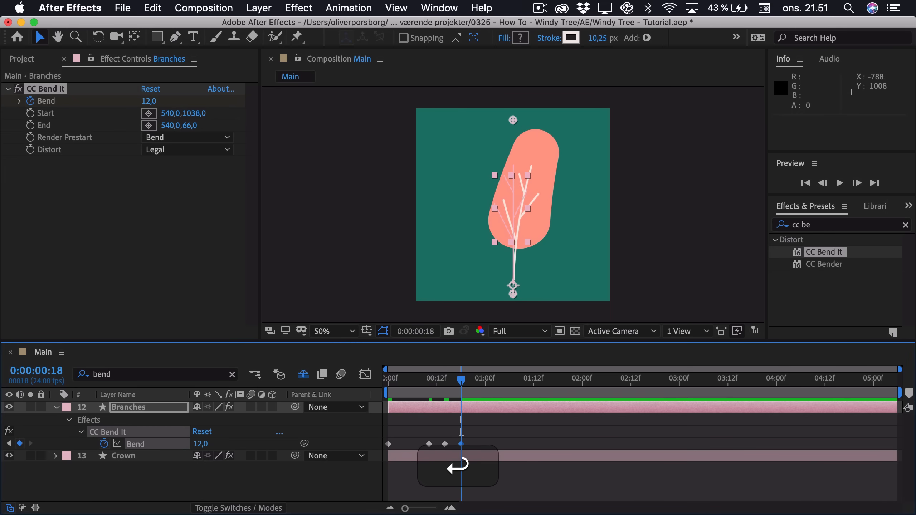
Step: Copy the three Bend keyframes from 0:00:00:10 to 0:00:00:18 and paste them at 0:00:00:18 and at 0:00:01:02
{"action": "left_click_drag", "start_coordinate": [474, 438], "coordinate": [421, 452]}
{"action": "key", "text": "super+c"}
{"action": "key", "text": "super+v"}
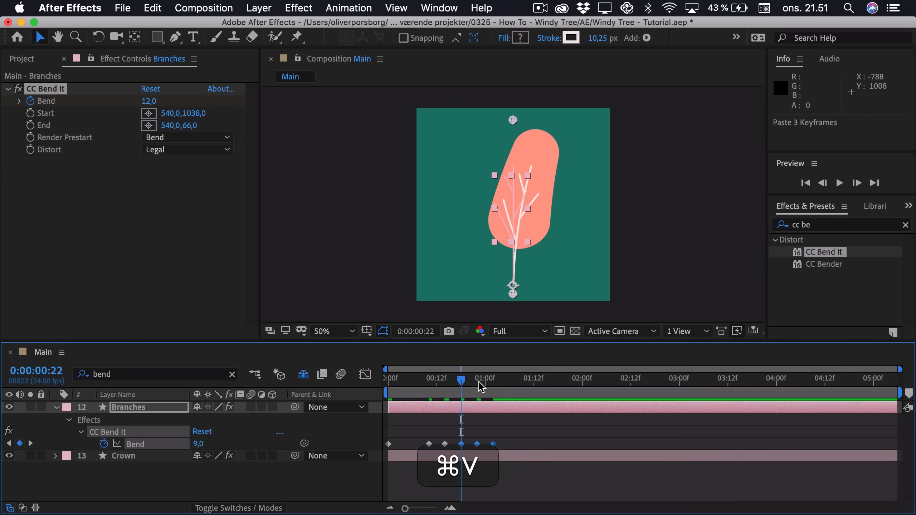
{"action": "left_click_drag", "start_coordinate": [482, 387], "coordinate": [493, 388]}
{"action": "key", "text": "shift+super+v"}
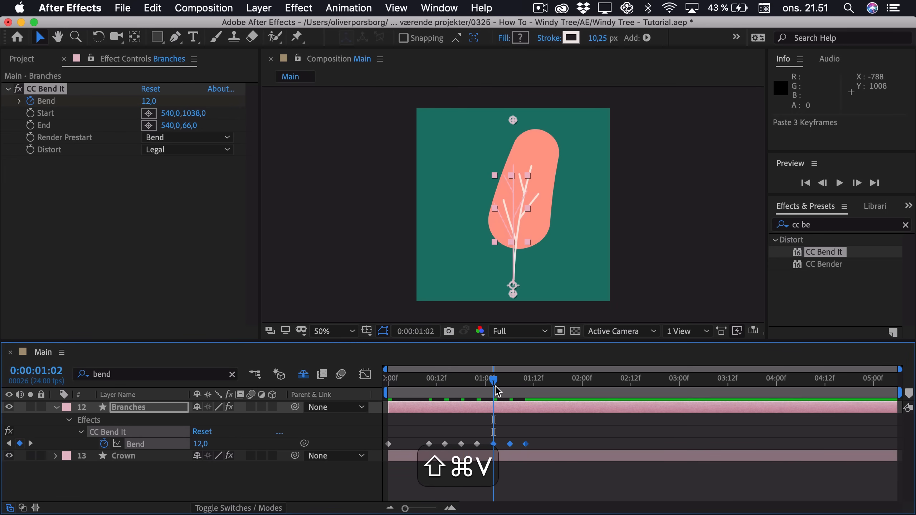
Step: Preview the swaying motion from 0:00:00:09
{"action": "left_click", "coordinate": [427, 384]}
{"action": "key", "text": "space"}
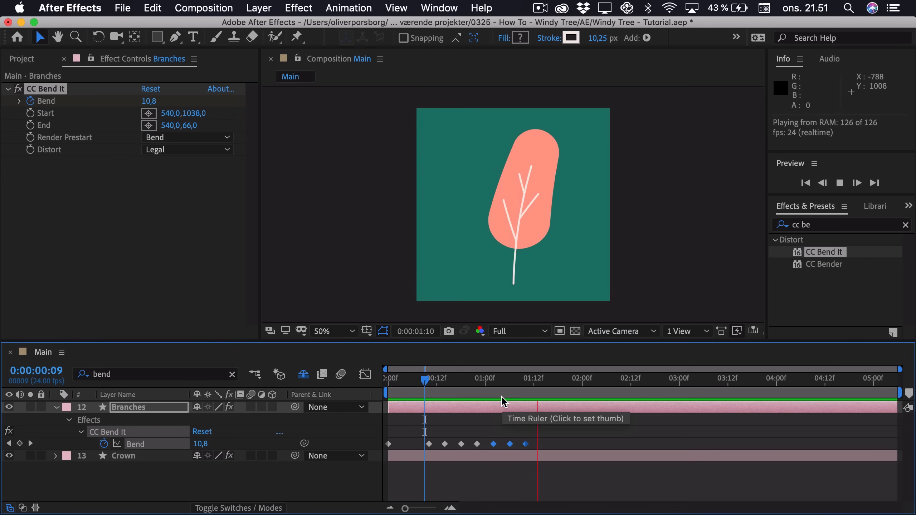
{"action": "key", "text": "space"}
Step: Set the Branches layer's Bend to 0 at 0:00:01:20, ten frames after the last pasted keyframe
{"action": "left_click_drag", "start_coordinate": [521, 393], "coordinate": [526, 388]}
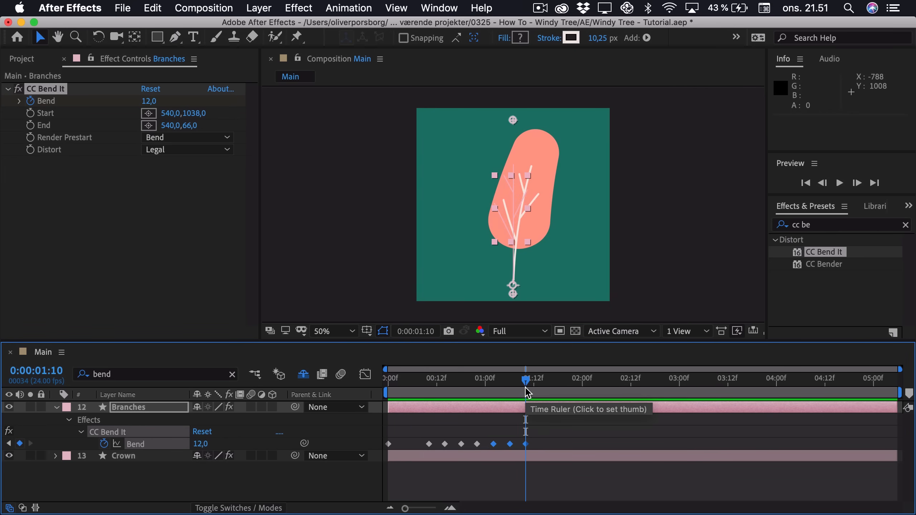
{"action": "key", "text": "shift+super+Right"}
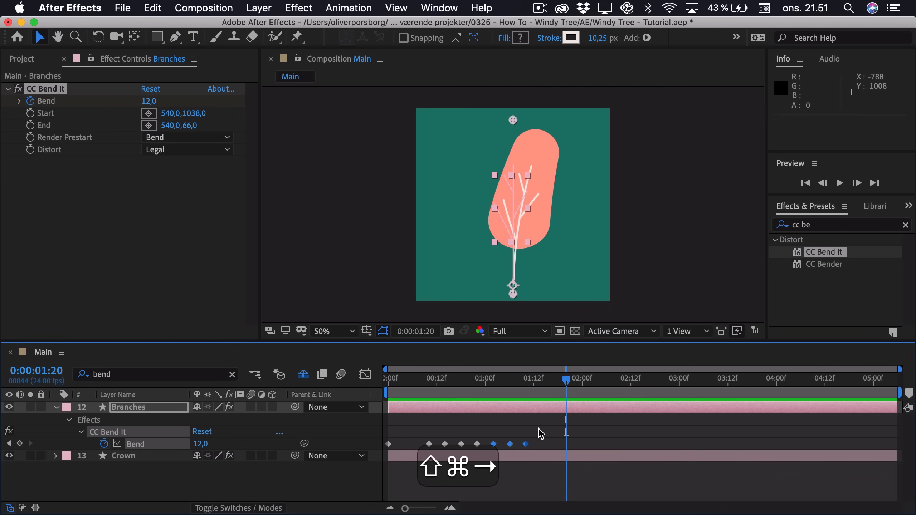
{"action": "left_click", "coordinate": [201, 443]}
{"action": "type", "text": "0"}
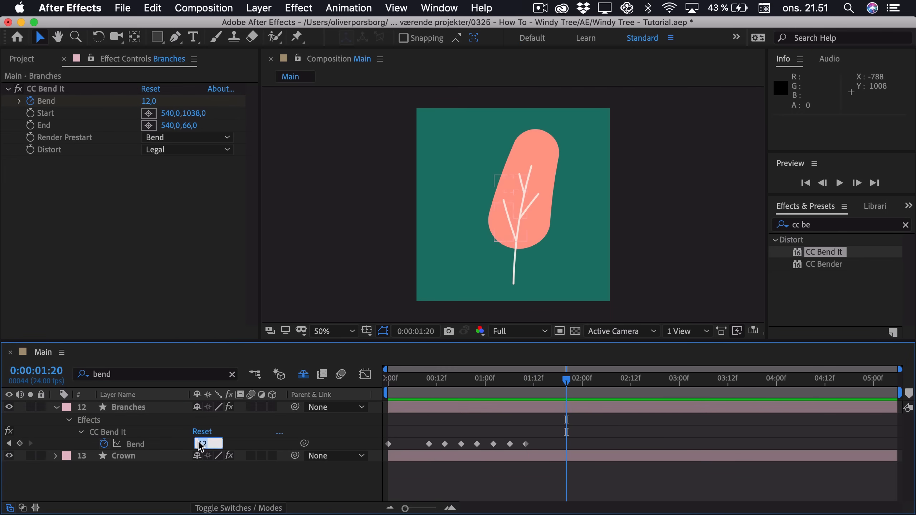
{"action": "key", "text": "Return"}
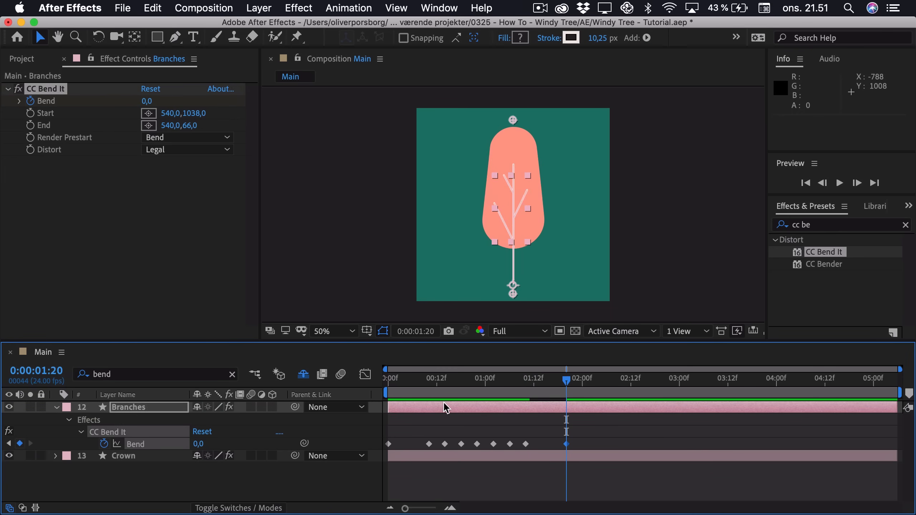
Step: Preview the tree's return to its upright pose twice, starting from 0:00:01:09
{"action": "left_click", "coordinate": [522, 383]}
{"action": "key", "text": "space"}
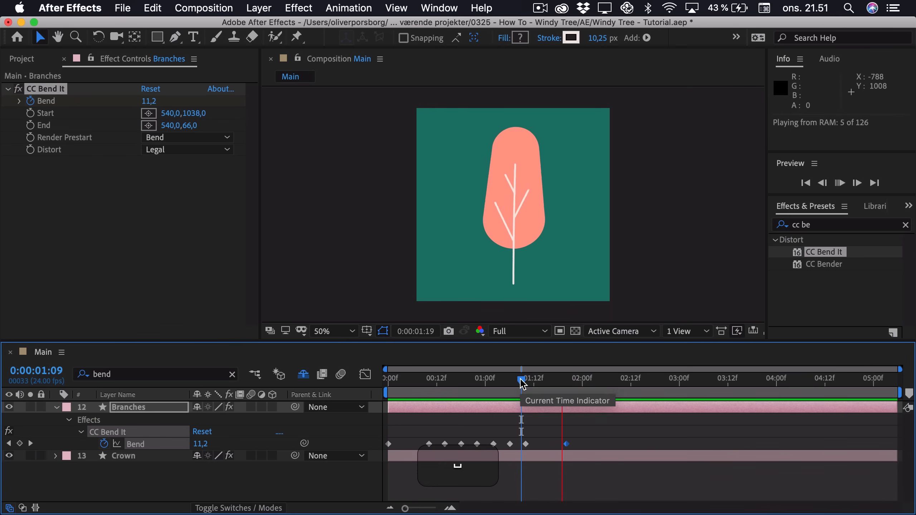
{"action": "key", "text": "space"}
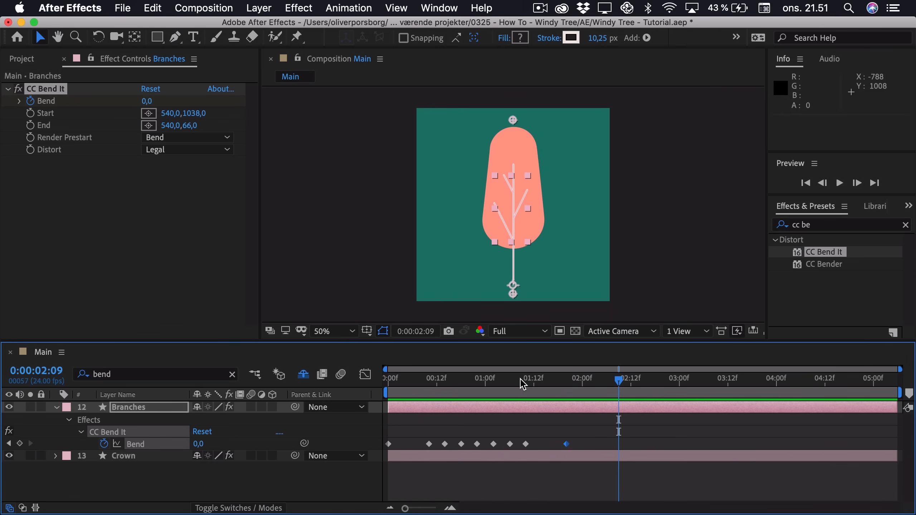
{"action": "left_click", "coordinate": [522, 383]}
{"action": "key", "text": "space"}
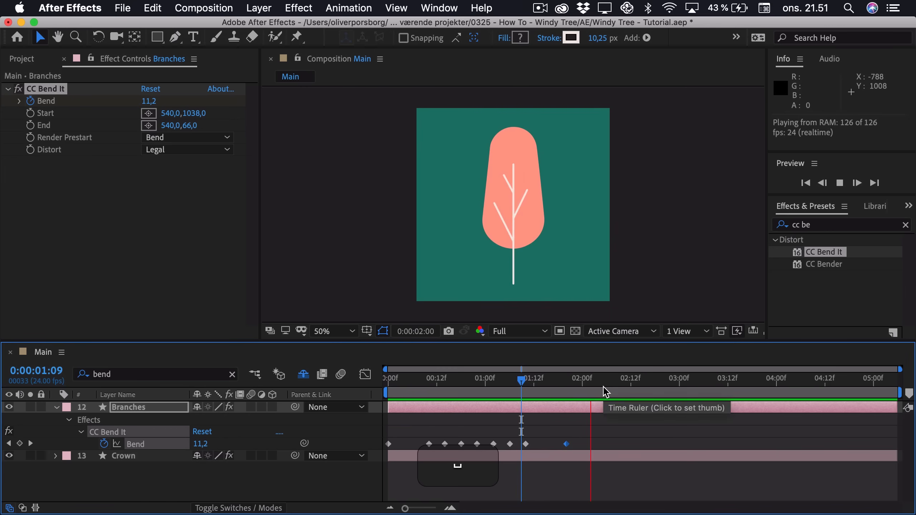
{"action": "left_click", "coordinate": [606, 390]}
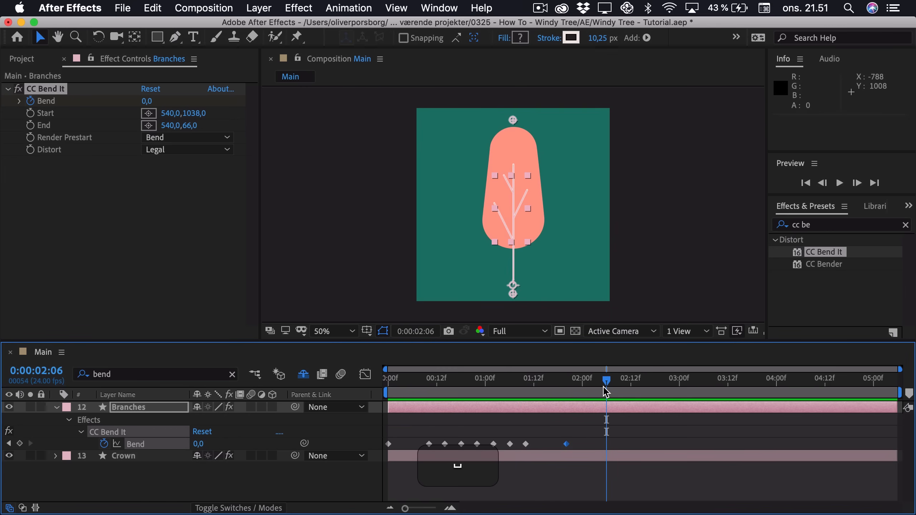
Step: Add a Bend keyframe holding the value 0 at 0:00:02:01, five frames after the keyframe at 0:00:01:20
{"action": "left_click", "coordinate": [557, 386], "text": "shift"}
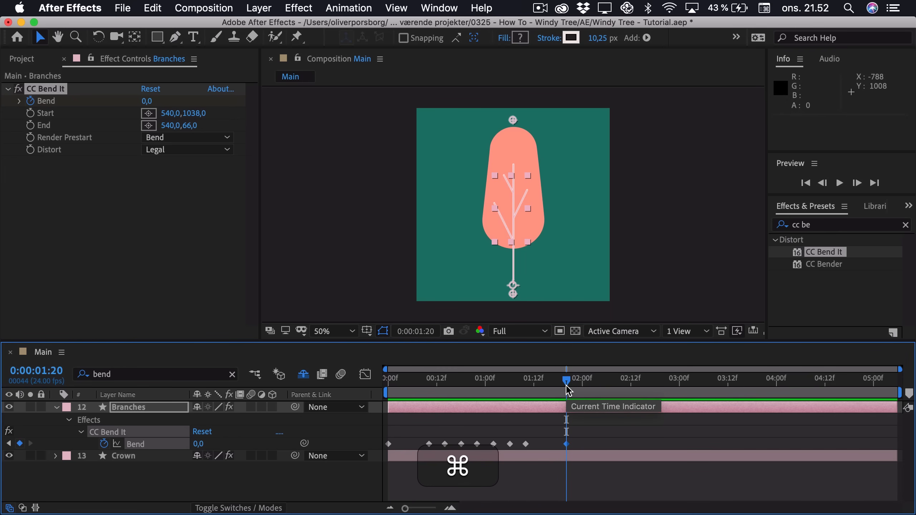
{"action": "key", "text": "super+Right"}
{"action": "key", "text": "super+Right"}
{"action": "key", "text": "super+Right"}
{"action": "key", "text": "super+Right"}
{"action": "key", "text": "super+Right"}
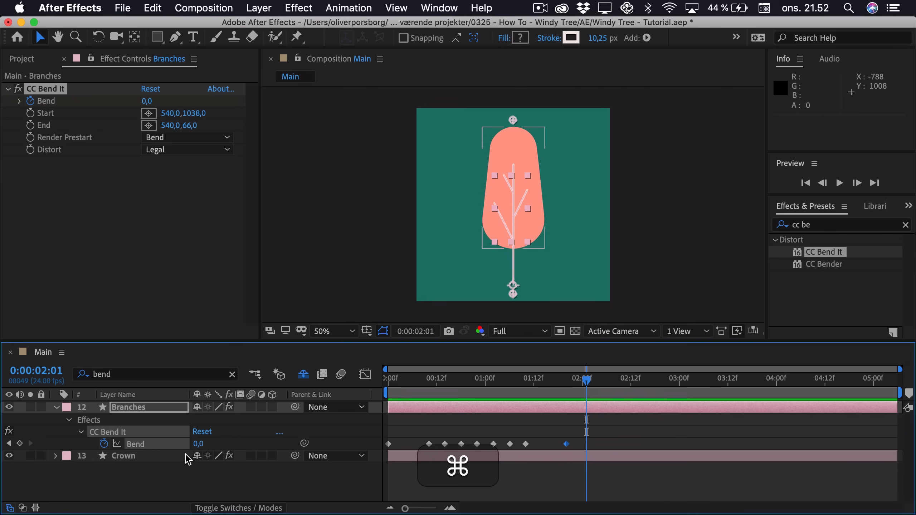
{"action": "left_click", "coordinate": [20, 443]}
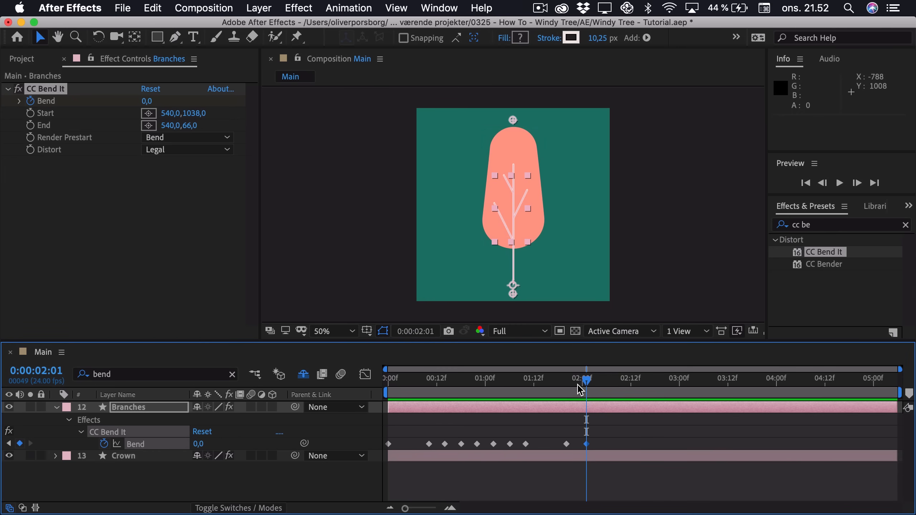
Step: Set the Branches layer's Bend to -3 at 0:00:01:20 and apply Easy Ease to all of its Bend keyframes
{"action": "left_click_drag", "start_coordinate": [577, 385], "coordinate": [570, 388]}
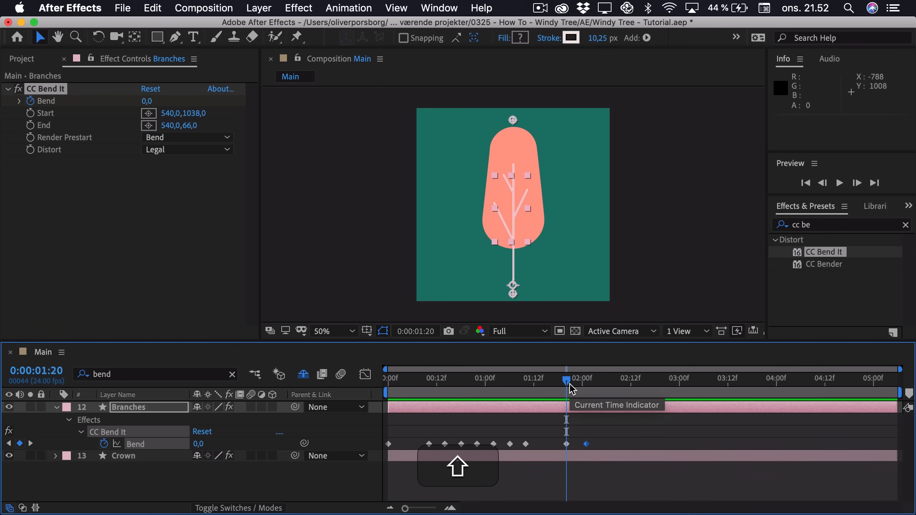
{"action": "left_click", "coordinate": [199, 444]}
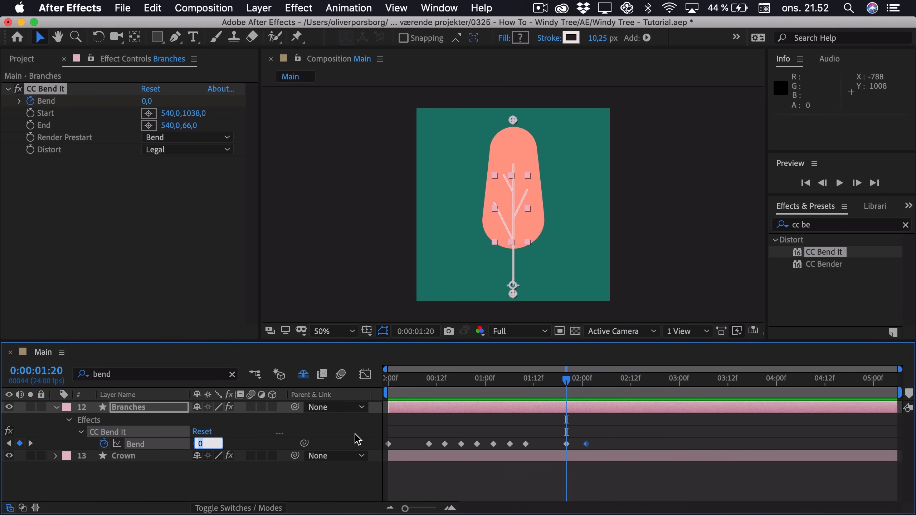
{"action": "type", "text": "-3"}
{"action": "key", "text": "Return"}
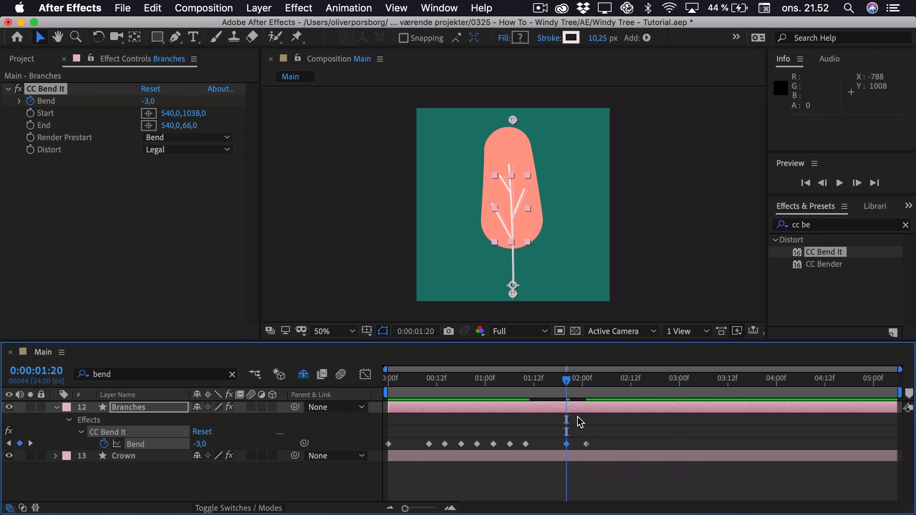
{"action": "left_click_drag", "start_coordinate": [600, 425], "coordinate": [368, 458]}
{"action": "key", "text": "F9"}
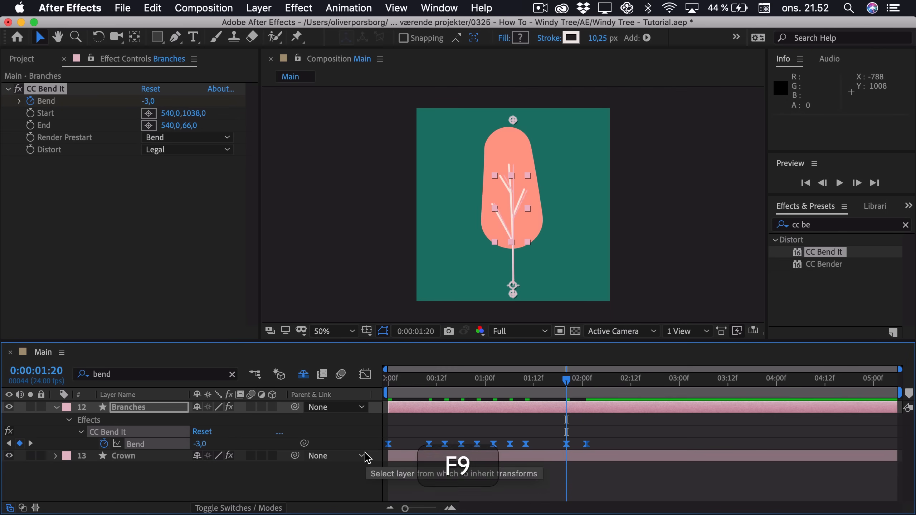
Step: In the Graph Editor, lengthen the first Bend keyframe's outgoing ease handle and adjust the easing between the last two keyframes
{"action": "left_click", "coordinate": [365, 374]}
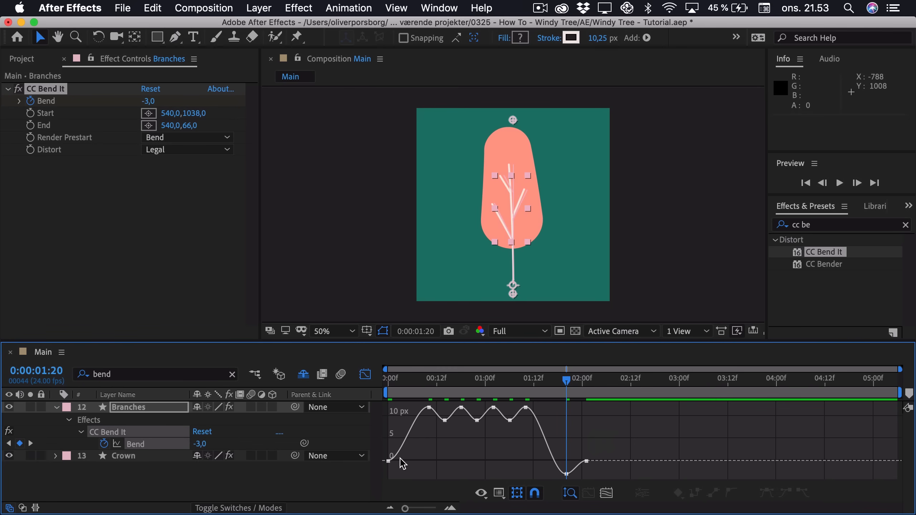
{"action": "left_click", "coordinate": [388, 461]}
{"action": "left_click_drag", "start_coordinate": [402, 462], "coordinate": [415, 461]}
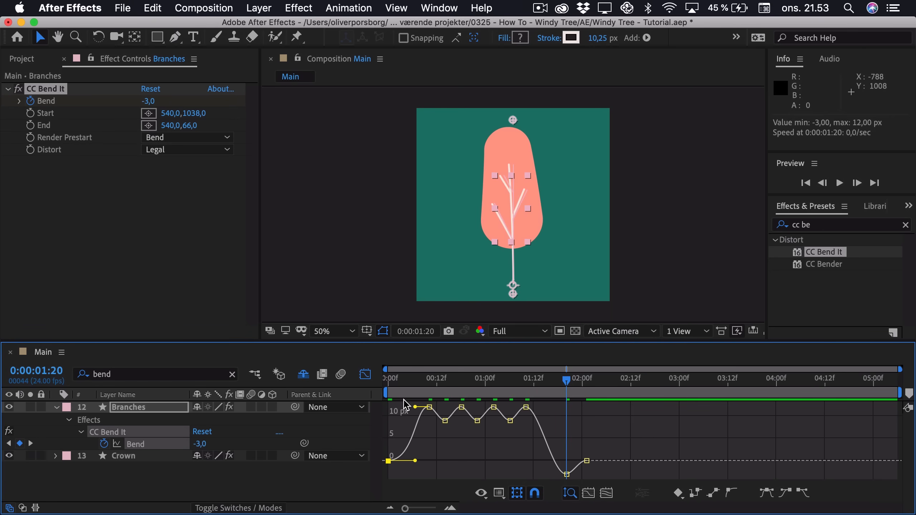
{"action": "mouse_move", "coordinate": [387, 461]}
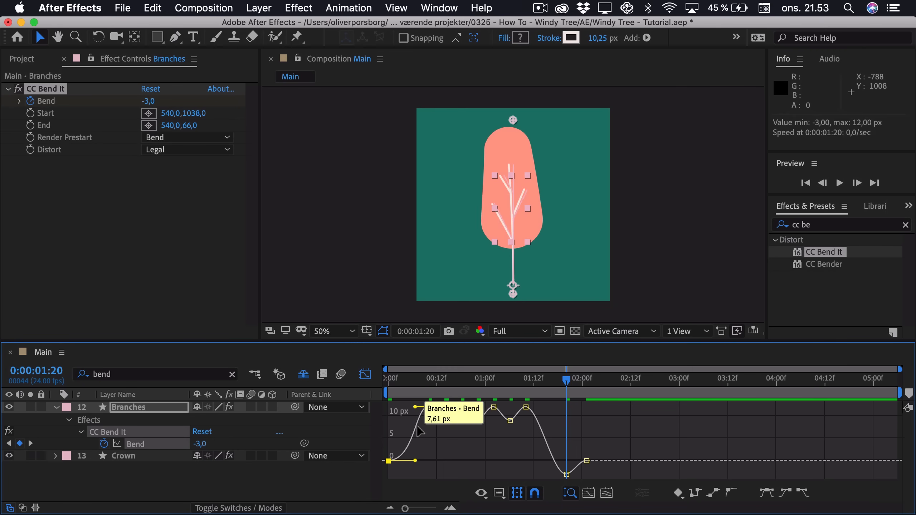
{"action": "left_click_drag", "start_coordinate": [575, 454], "coordinate": [577, 475]}
{"action": "left_click", "coordinate": [586, 462]}
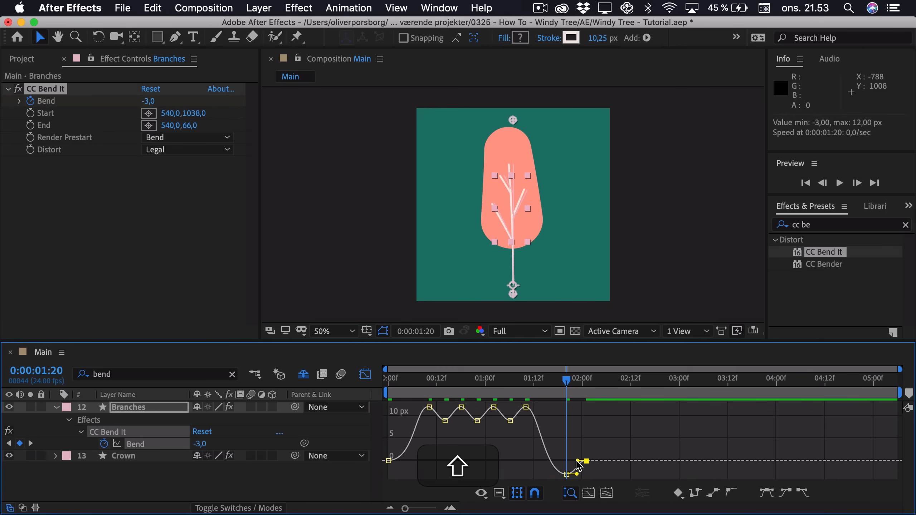
Step: Preview the eased swaying animation from the start of the composition
{"action": "key", "text": "space"}
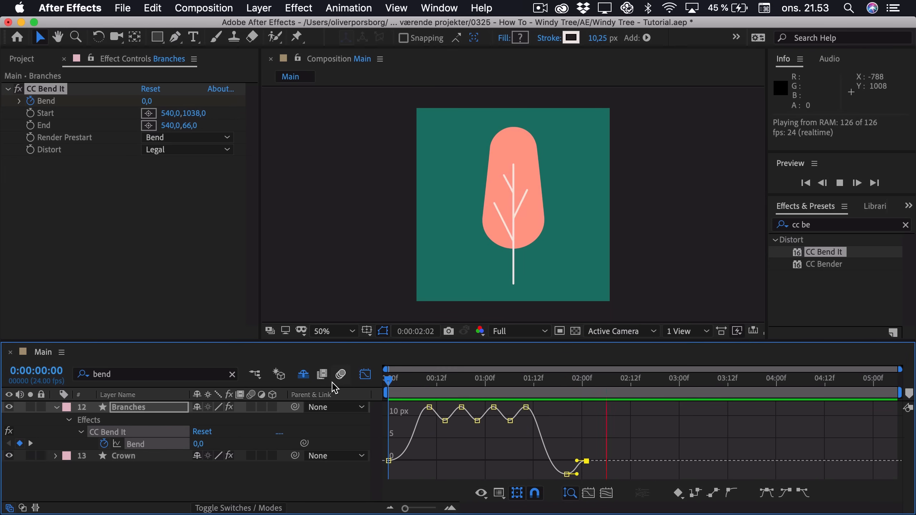
{"action": "key", "text": "space"}
{"action": "key", "text": "space"}
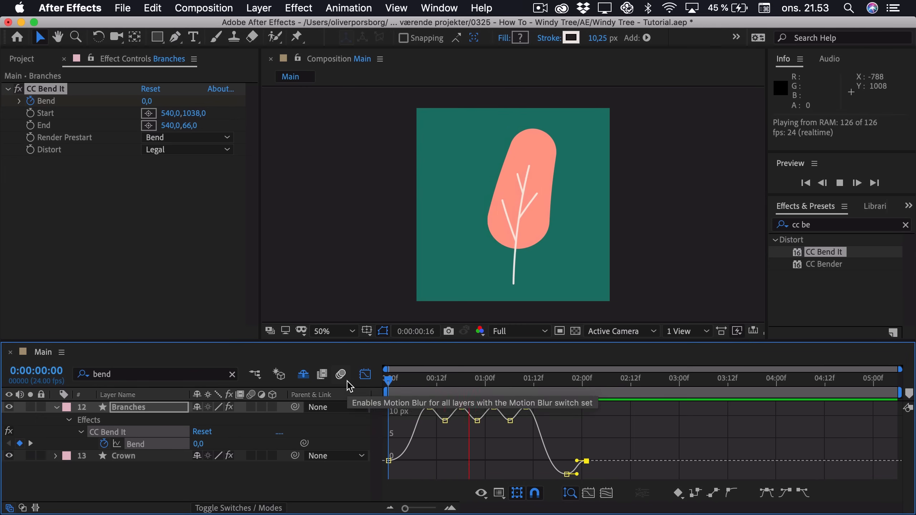
{"action": "key", "text": "space"}
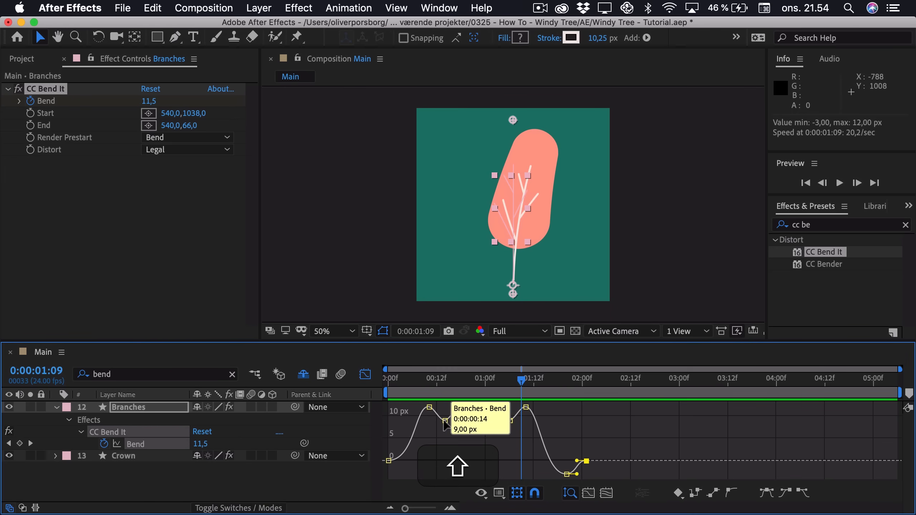
Step: Turn off graph snapping and vary the heights of the middle Bend keyframes, raising the peak at 0:00:00:18 to about 14.2 px
{"action": "left_click_drag", "start_coordinate": [445, 420], "coordinate": [493, 416]}
{"action": "left_click", "coordinate": [494, 418]}
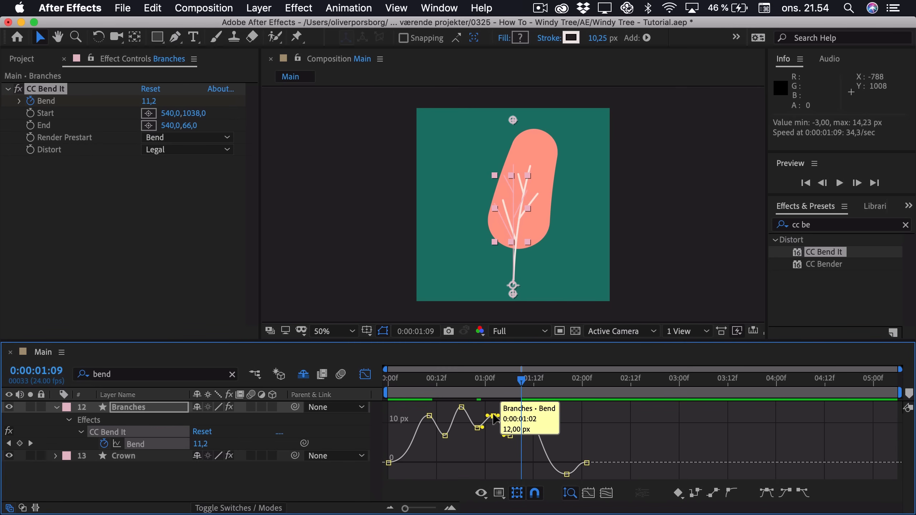
{"action": "left_click", "coordinate": [535, 494]}
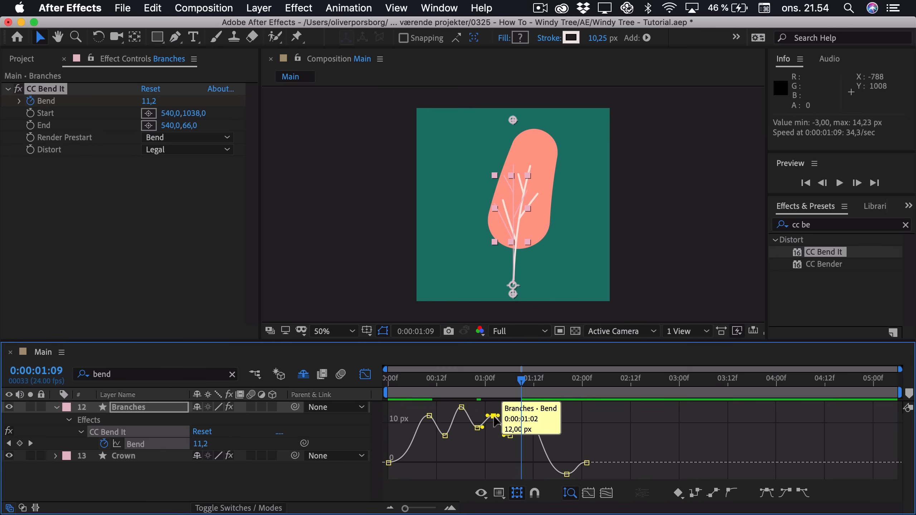
{"action": "left_click_drag", "start_coordinate": [494, 416], "coordinate": [509, 444]}
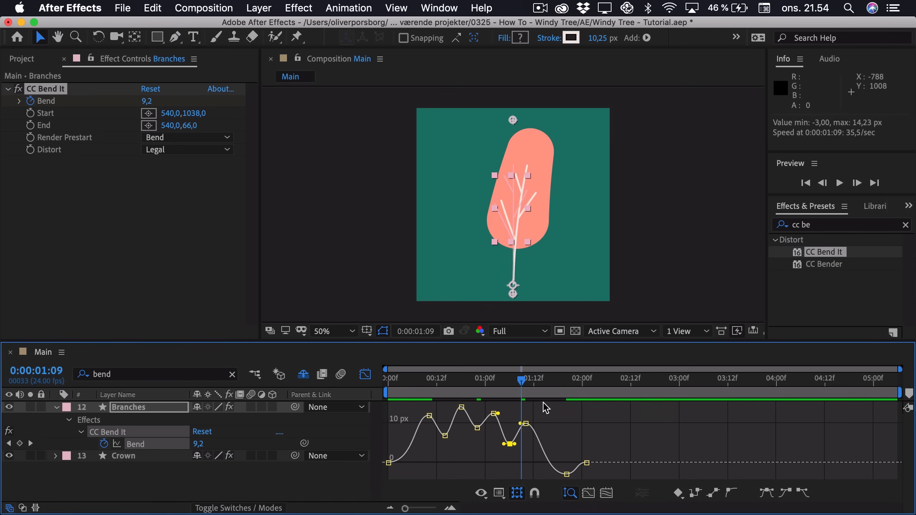
Step: Preview the sway with its uneven peaks and dips from 0:00:00:00
{"action": "key", "text": "Home"}
{"action": "key", "text": "space"}
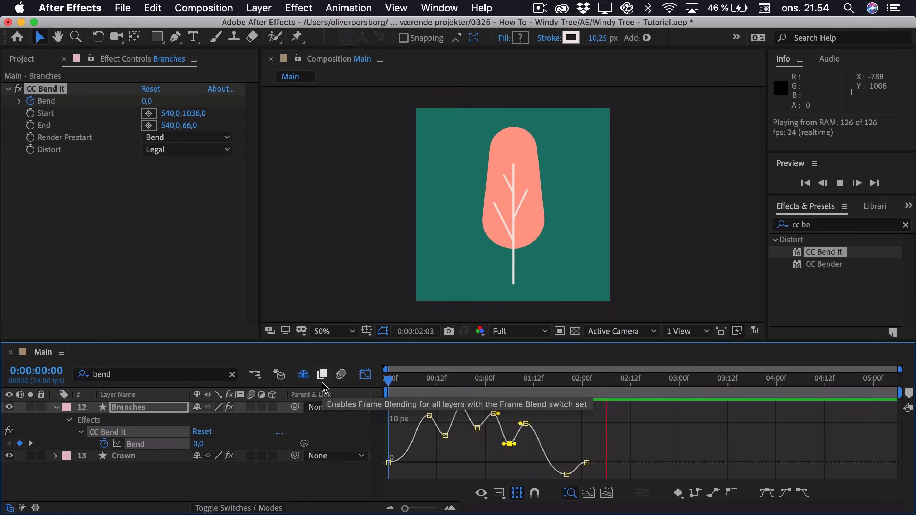
{"action": "key", "text": "space"}
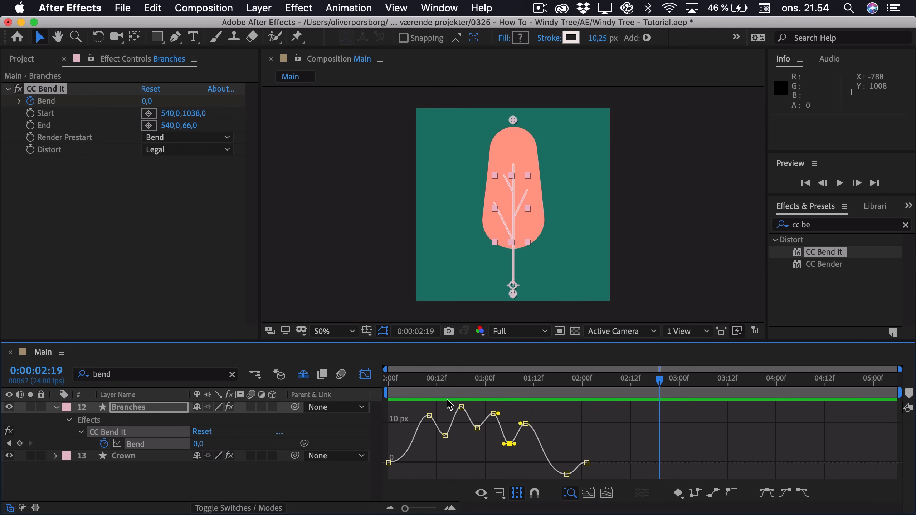
Step: Raise the Bend keyframe at 0:00:00:10 to about 13.5 px and fine-tune the dips at 0:00:00:14 and 0:00:00:22
{"action": "mouse_move", "coordinate": [445, 437]}
{"action": "left_click_drag", "start_coordinate": [445, 436], "coordinate": [429, 411]}
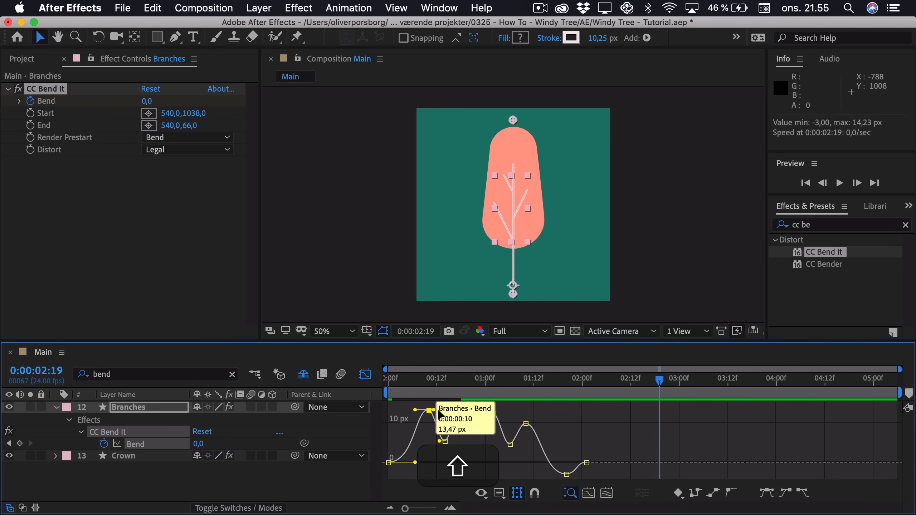
{"action": "left_click_drag", "start_coordinate": [477, 428], "coordinate": [445, 435]}
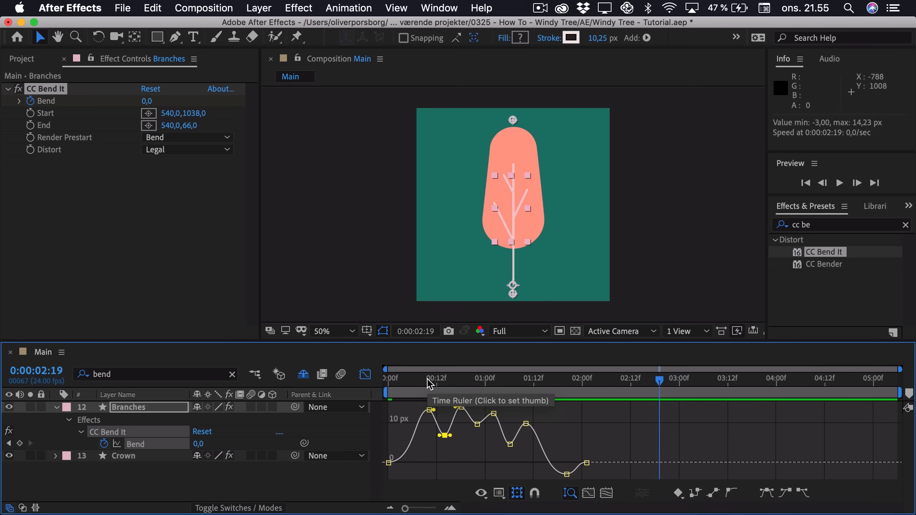
Step: Return from the Graph Editor to the keyframe view and preview the end of the sway from 0:00:01:19
{"action": "left_click", "coordinate": [365, 374]}
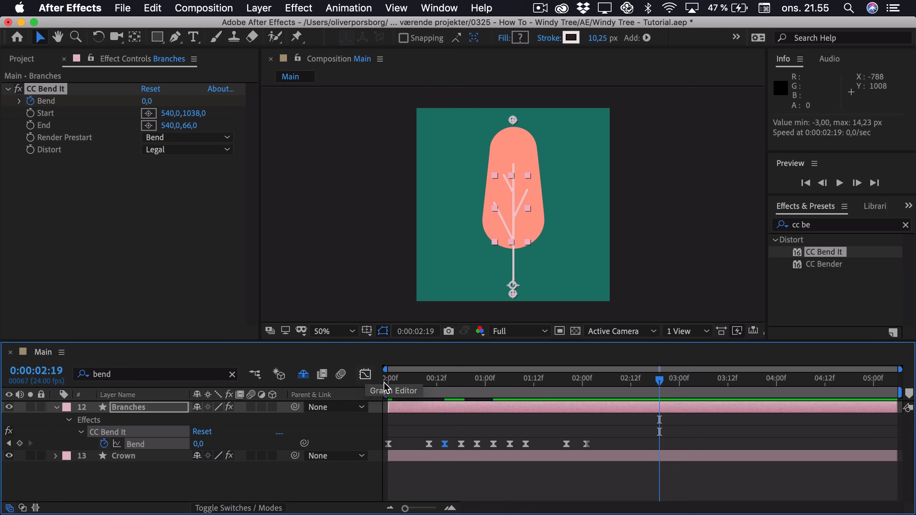
{"action": "left_click", "coordinate": [414, 424]}
{"action": "left_click_drag", "start_coordinate": [584, 382], "coordinate": [561, 382]}
{"action": "key", "text": "space"}
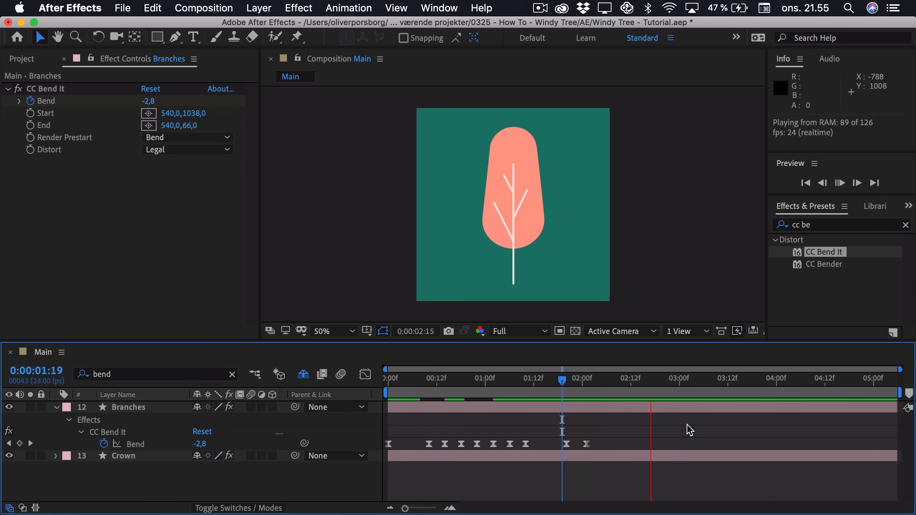
{"action": "key", "text": "space"}
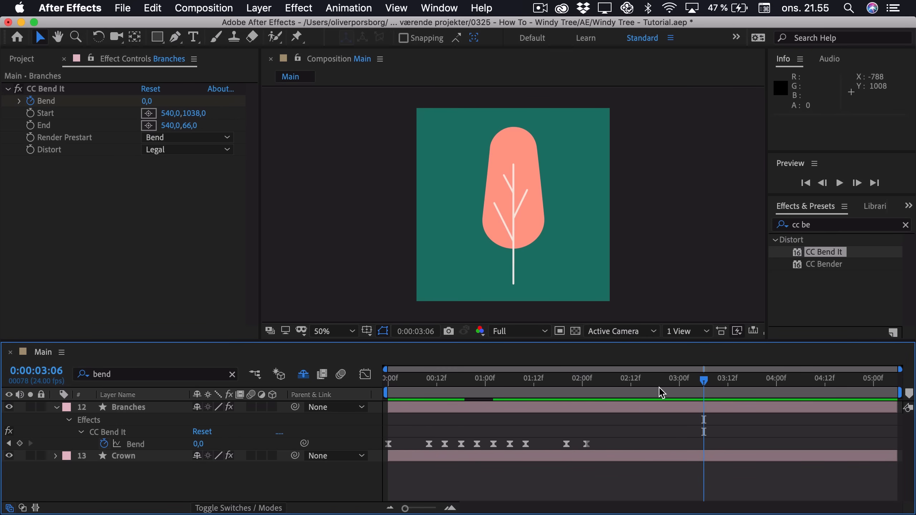
Step: Add the expression wiggle(2,1.5) to the Branches layer's Bend property and preview the animation from 0:00:00:00
{"action": "left_click_drag", "start_coordinate": [661, 379], "coordinate": [376, 376]}
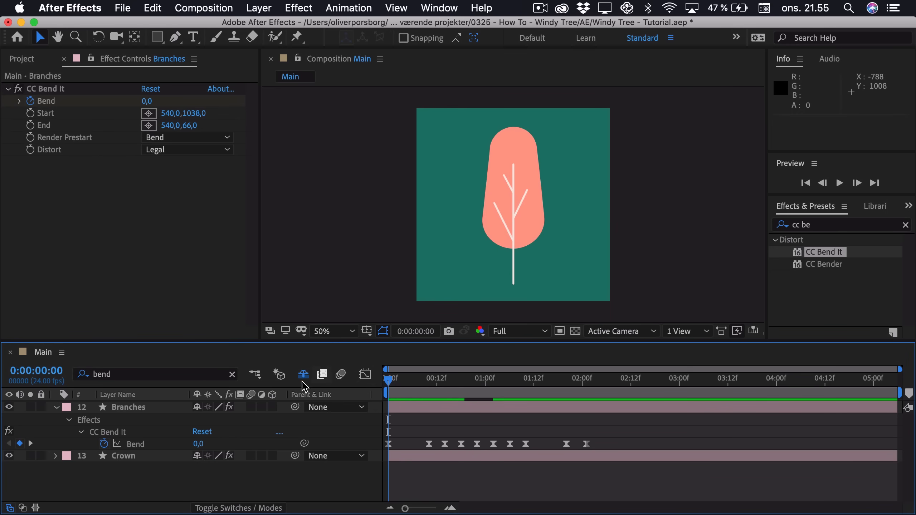
{"action": "key", "text": "alt"}
{"action": "left_click", "coordinate": [107, 445], "text": "alt"}
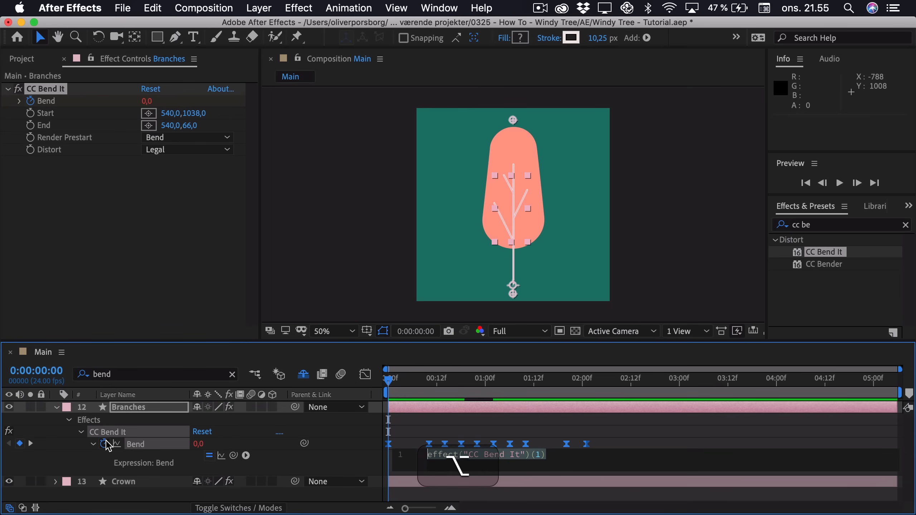
{"action": "type", "text": "wiggle"}
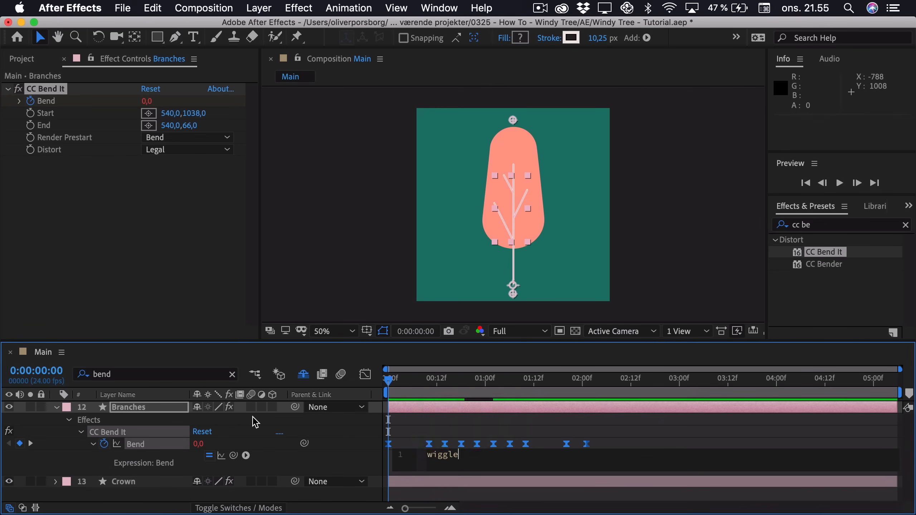
{"action": "key", "text": "Return"}
{"action": "type", "text": "2,"}
{"action": "type", "text": "1.5"}
{"action": "left_click", "coordinate": [443, 414]}
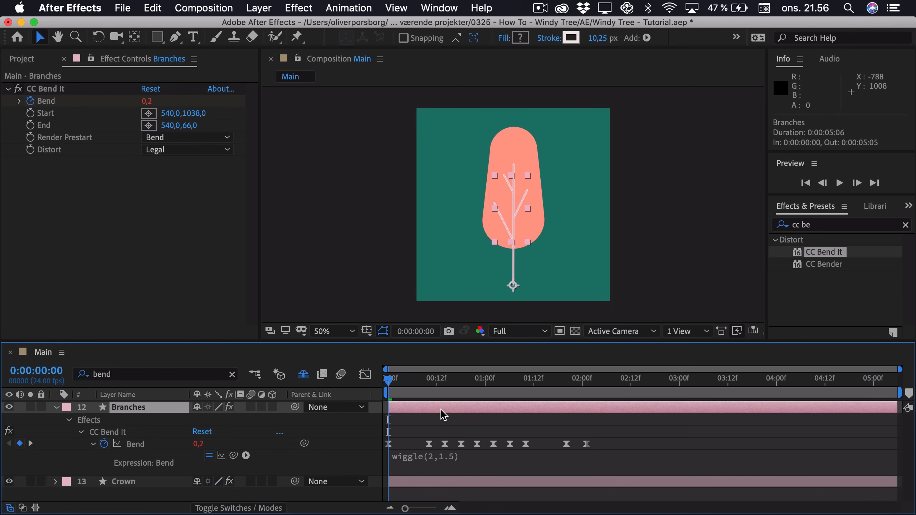
{"action": "key", "text": "space"}
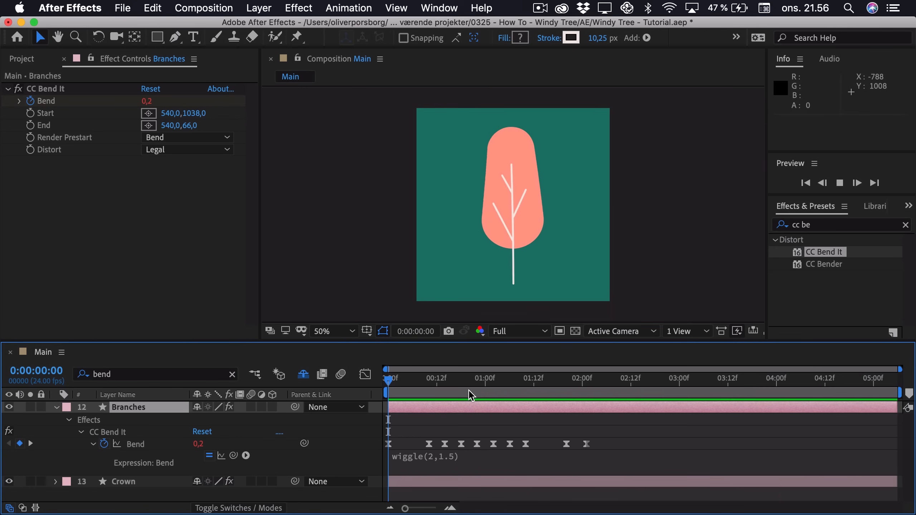
{"action": "key", "text": "space"}
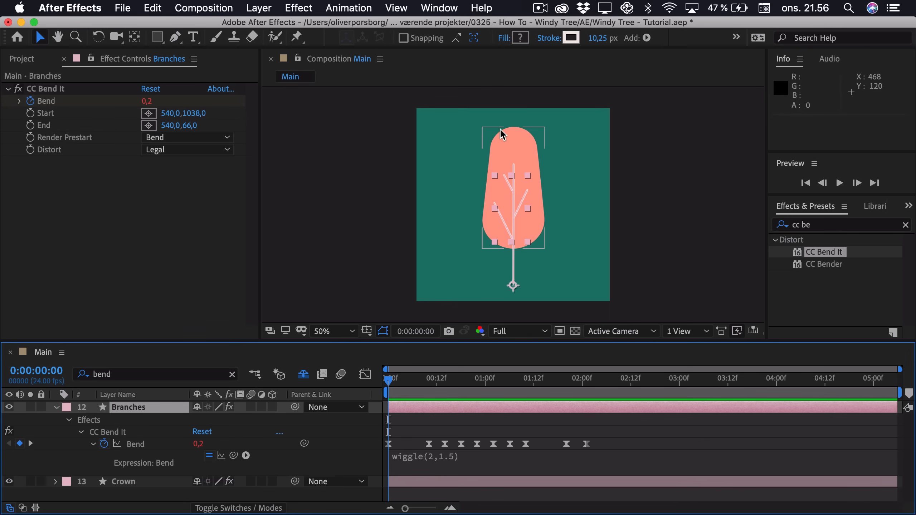
Step: Check the crown's bend at 0:00:00:10 and filter the Crown layer's properties by "position"
{"action": "left_click", "coordinate": [511, 143]}
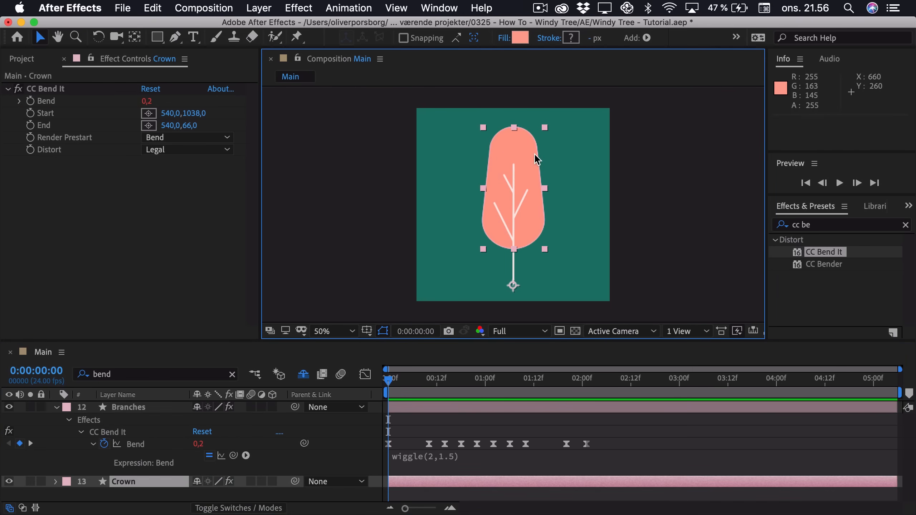
{"action": "left_click_drag", "start_coordinate": [389, 383], "coordinate": [430, 384]}
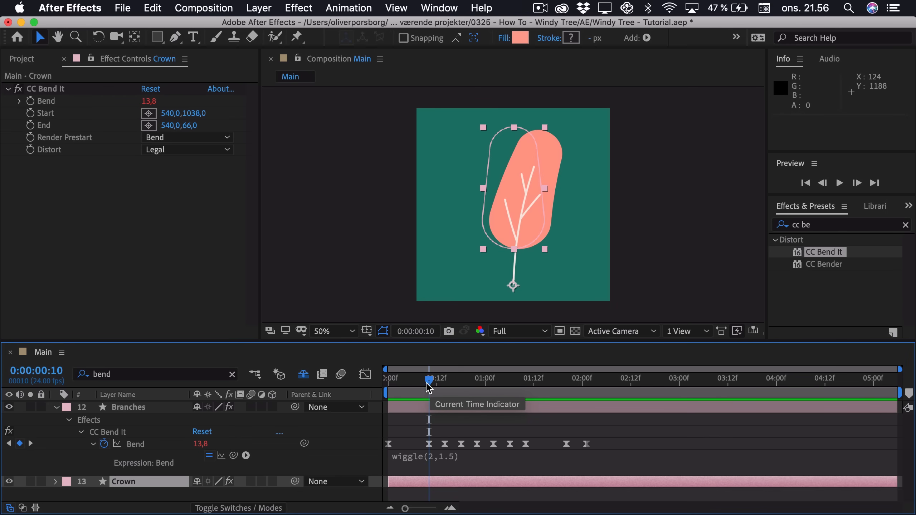
{"action": "left_click", "coordinate": [120, 483]}
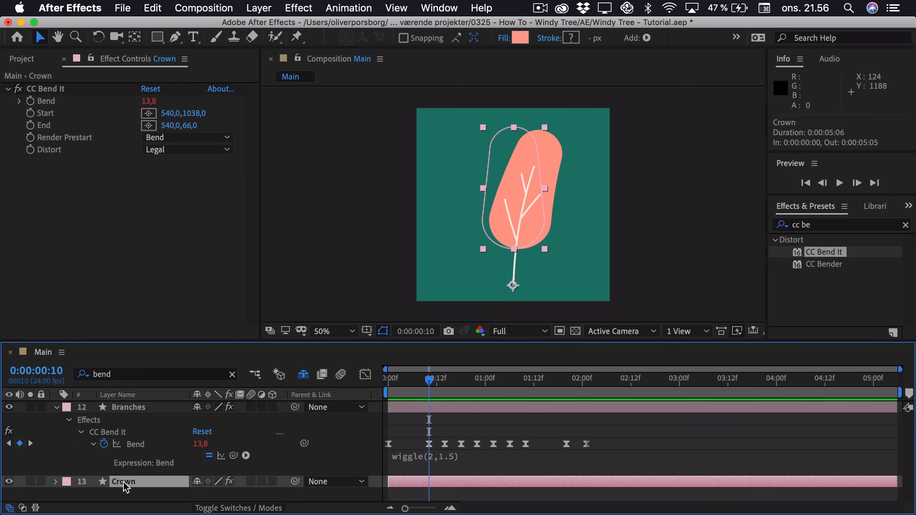
{"action": "left_click", "coordinate": [108, 375]}
{"action": "type", "text": "position"}
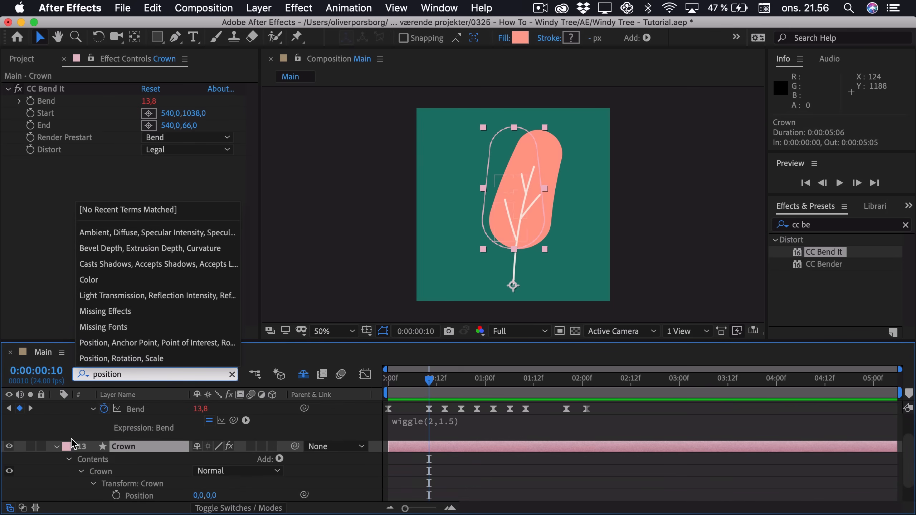
{"action": "scroll", "coordinate": [72, 444], "scroll_direction": "down", "scroll_amount": 2}
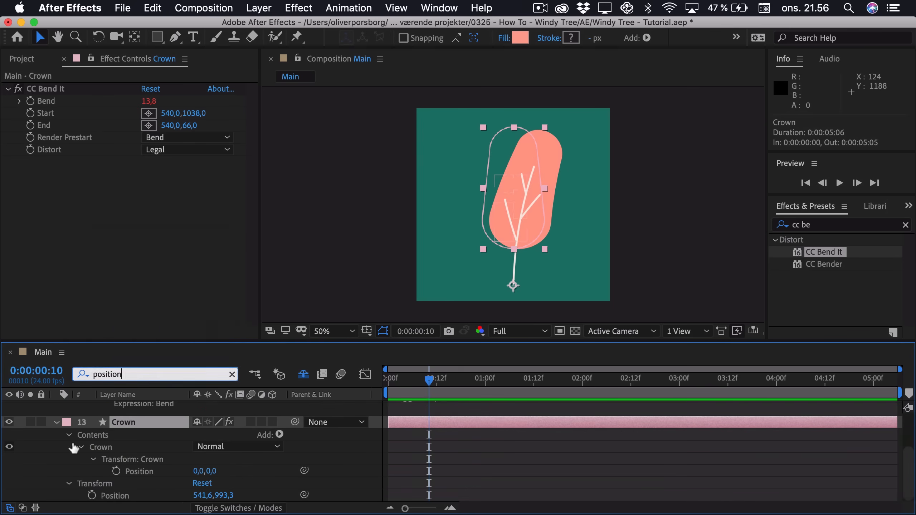
{"action": "left_click", "coordinate": [123, 460]}
{"action": "scroll", "coordinate": [123, 474], "scroll_direction": "down", "scroll_amount": 2}
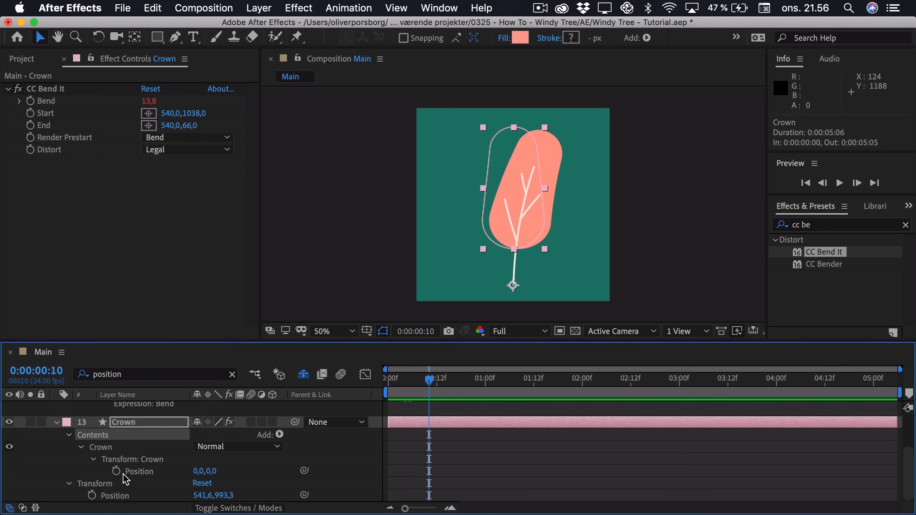
Step: At 0:00:00:00, link the Position under Transform: Crown by expression to the Branches layer's CC Bend It Bend property
{"action": "key", "text": "Home"}
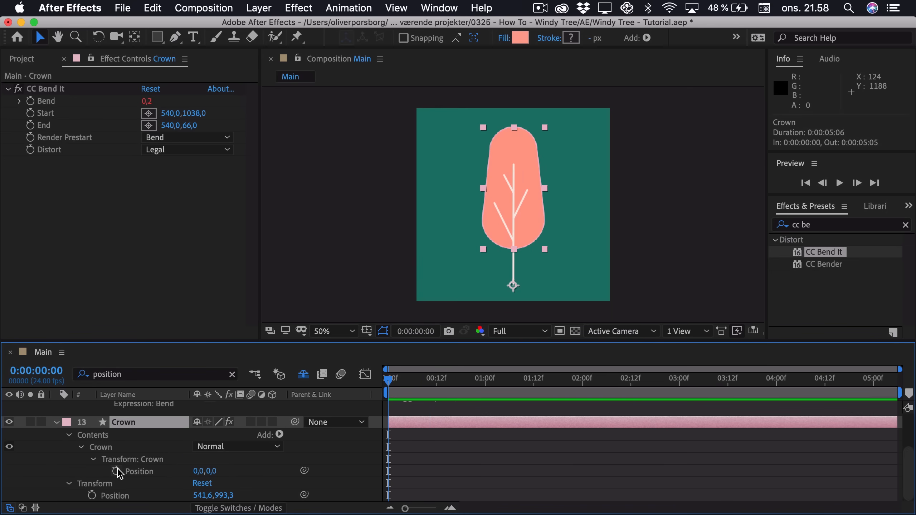
{"action": "left_click", "coordinate": [117, 471], "text": "alt"}
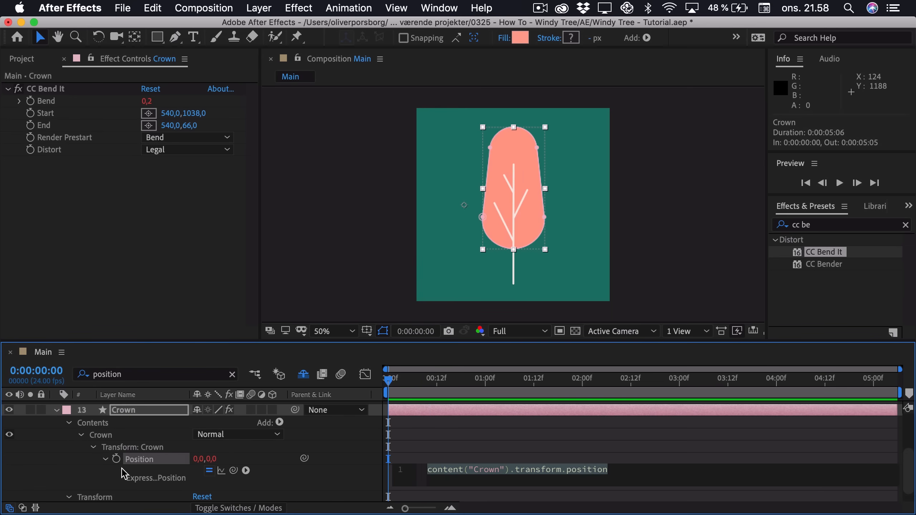
{"action": "left_click_drag", "start_coordinate": [233, 471], "coordinate": [180, 447]}
{"action": "scroll", "coordinate": [417, 457], "scroll_direction": "down", "scroll_amount": 2}
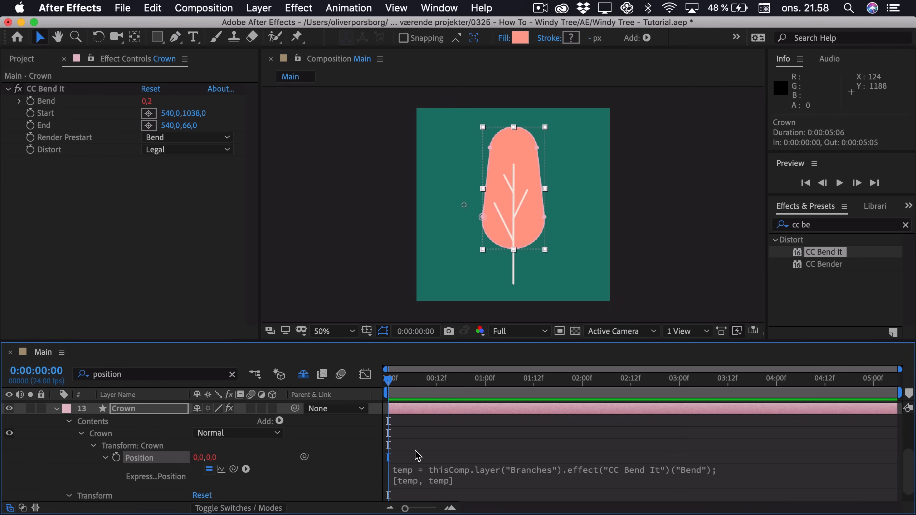
Step: Add the line y = 0; to the Crown Position expression, change its output to [temp, y], and preview the animation
{"action": "left_click", "coordinate": [413, 458]}
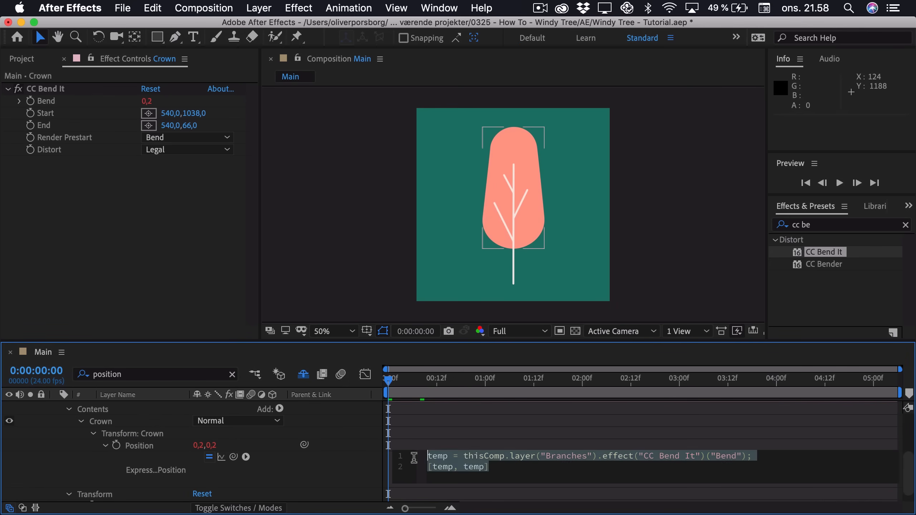
{"action": "left_click", "coordinate": [506, 469]}
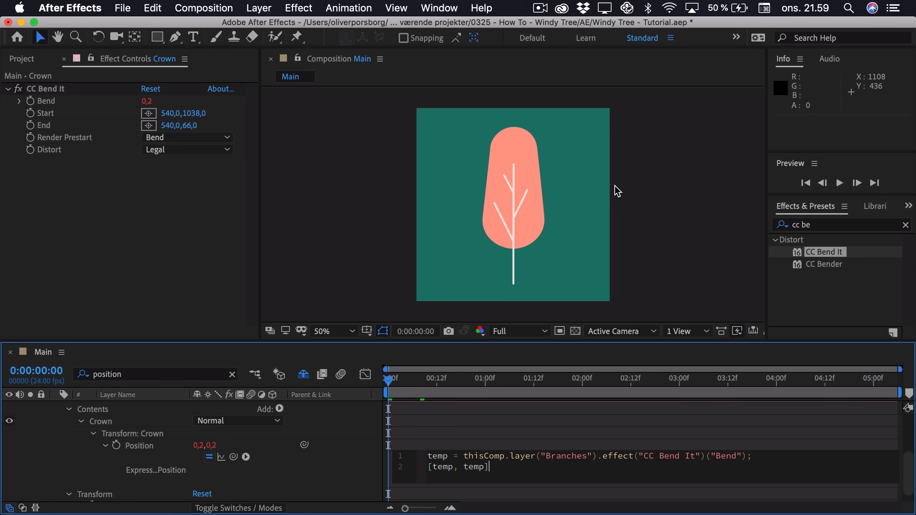
{"action": "left_click", "coordinate": [759, 457]}
{"action": "key", "text": "Return"}
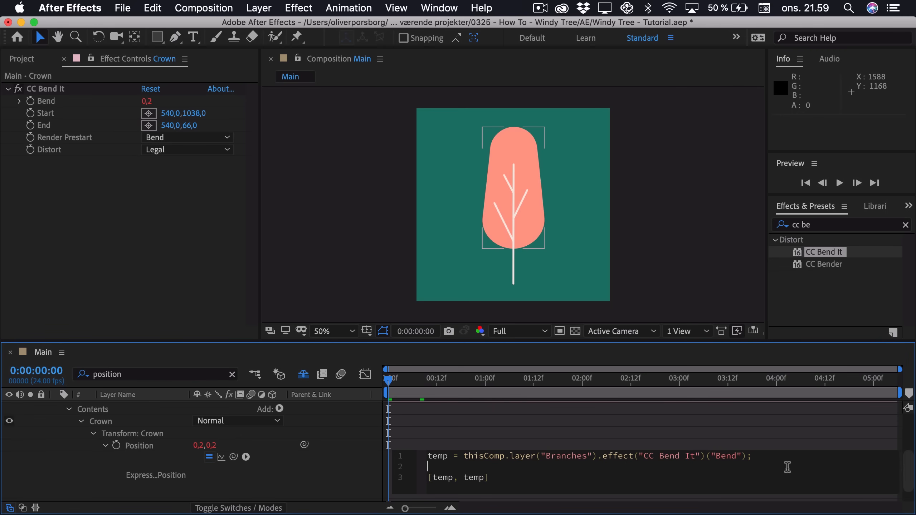
{"action": "type", "text": "y = 0;"}
{"action": "left_click_drag", "start_coordinate": [482, 478], "coordinate": [464, 478]}
{"action": "type", "text": "y"}
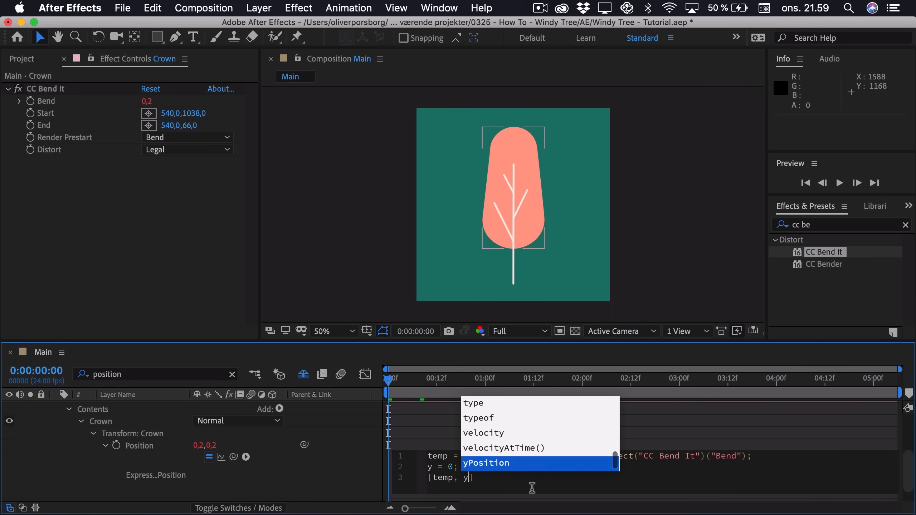
{"action": "key", "text": "Escape"}
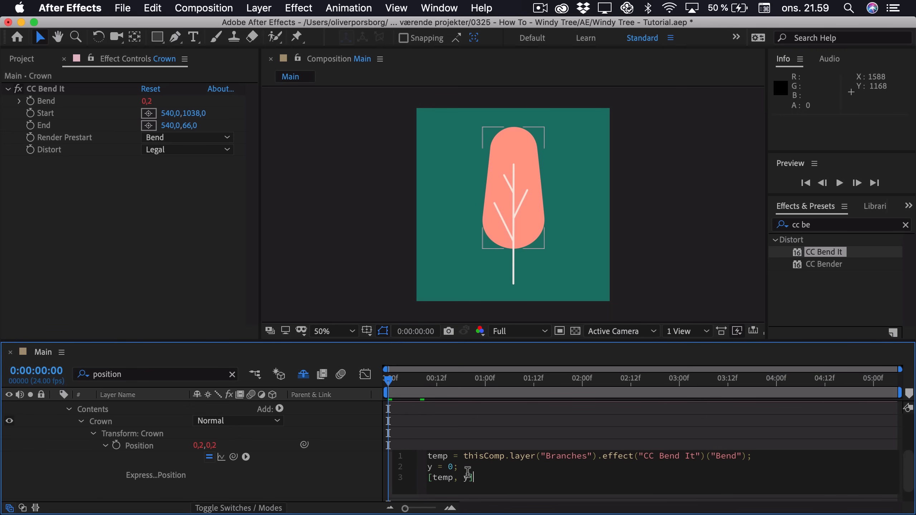
{"action": "left_click", "coordinate": [437, 421]}
{"action": "left_click", "coordinate": [433, 418]}
{"action": "key", "text": "space"}
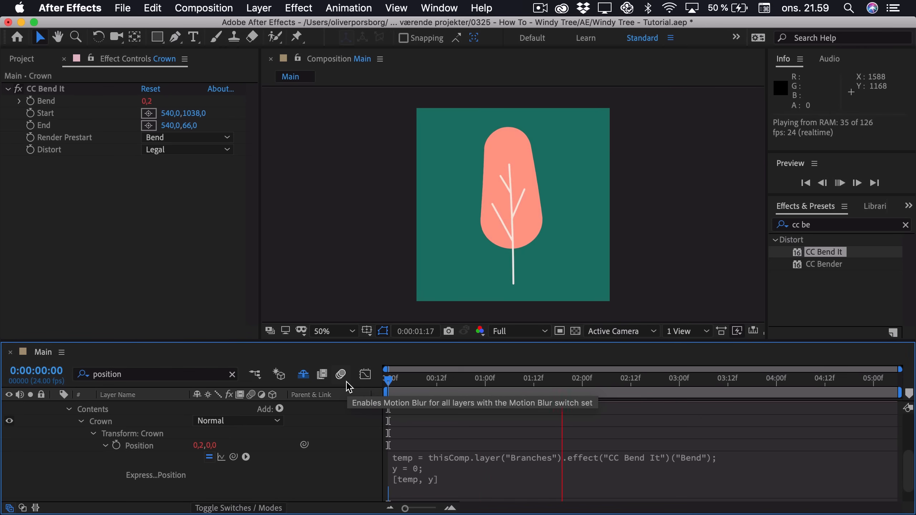
{"action": "key", "text": "space"}
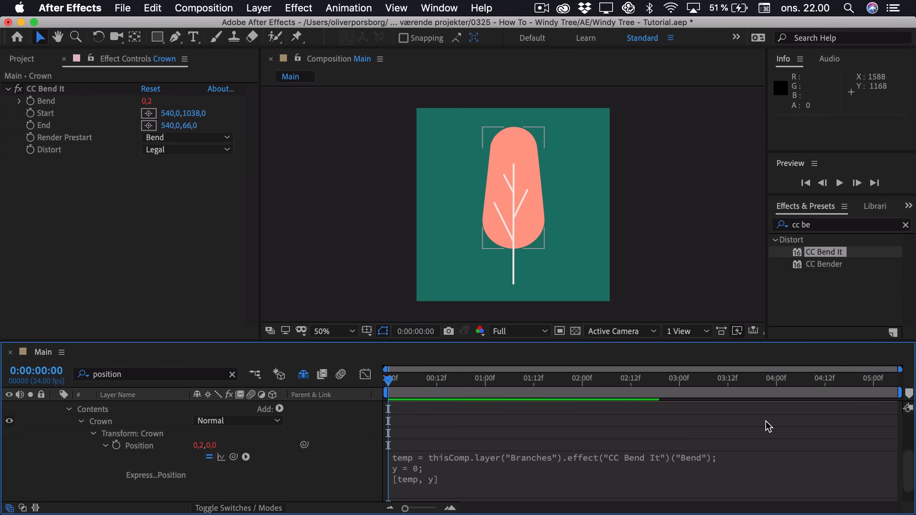
Step: Multiply the linked Bend value in the Crown Position expression by 3
{"action": "left_click", "coordinate": [719, 466]}
{"action": "left_click", "coordinate": [751, 463]}
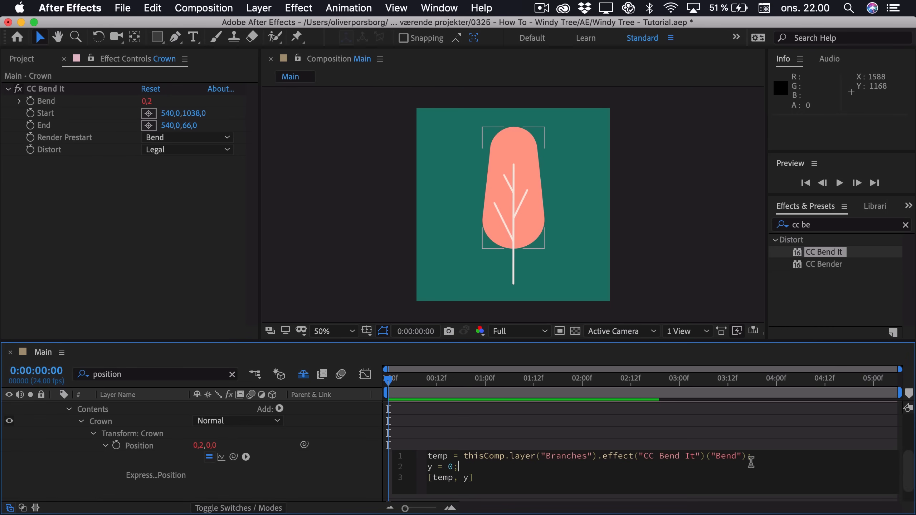
{"action": "left_click", "coordinate": [746, 456]}
{"action": "type", "text": "*"}
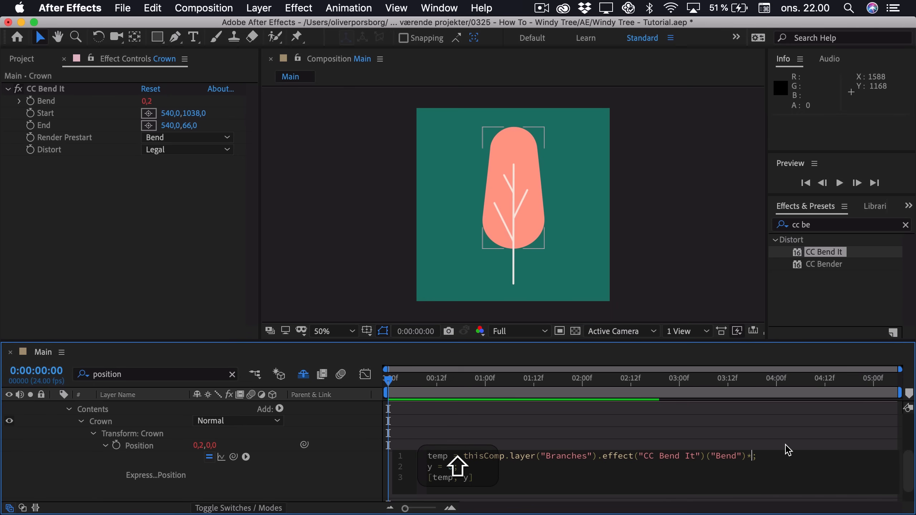
{"action": "type", "text": "3"}
{"action": "left_click", "coordinate": [779, 439]}
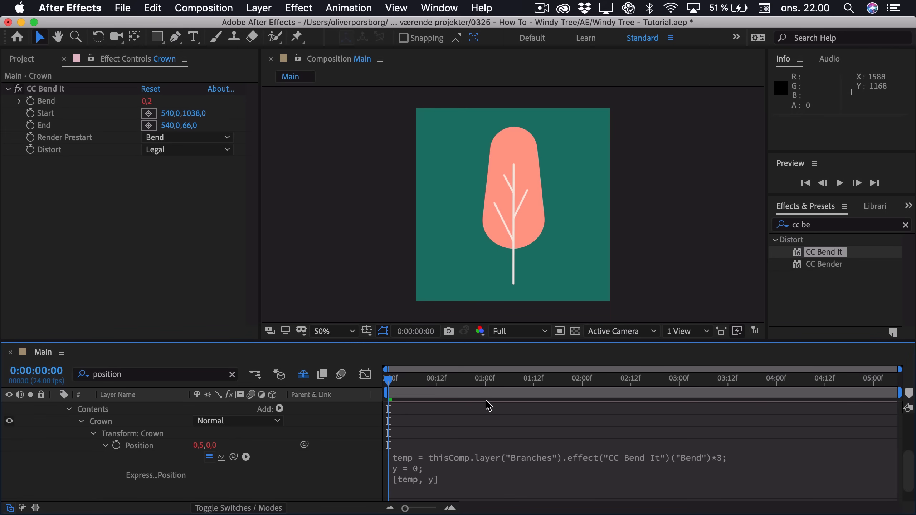
Step: Preview the crown's amplified sideways movement from 0:00:00:00, clearing the timeline's property filter
{"action": "key", "text": "space"}
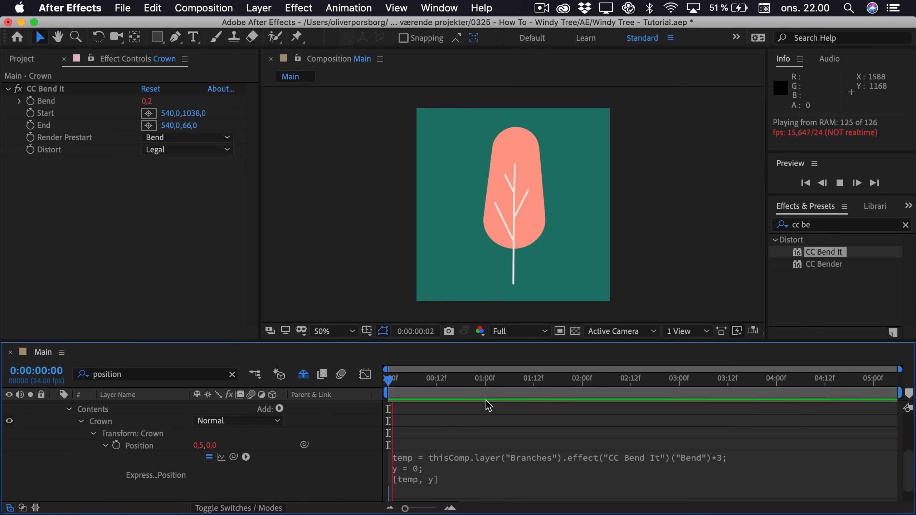
{"action": "key", "text": "space"}
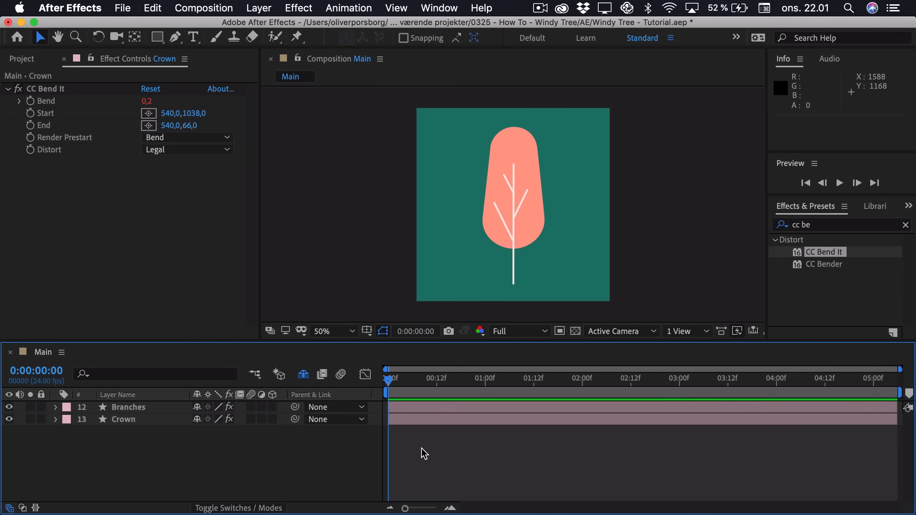
{"action": "key", "text": "space"}
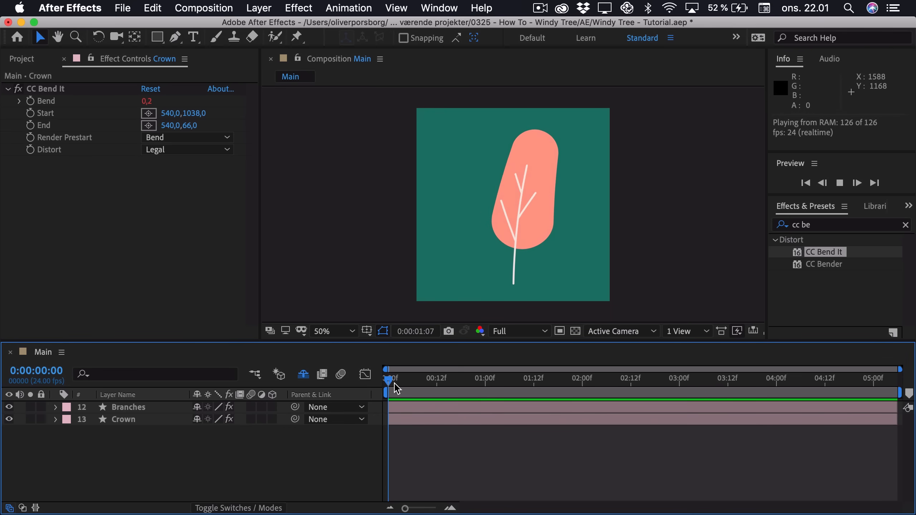
{"action": "key", "text": "space"}
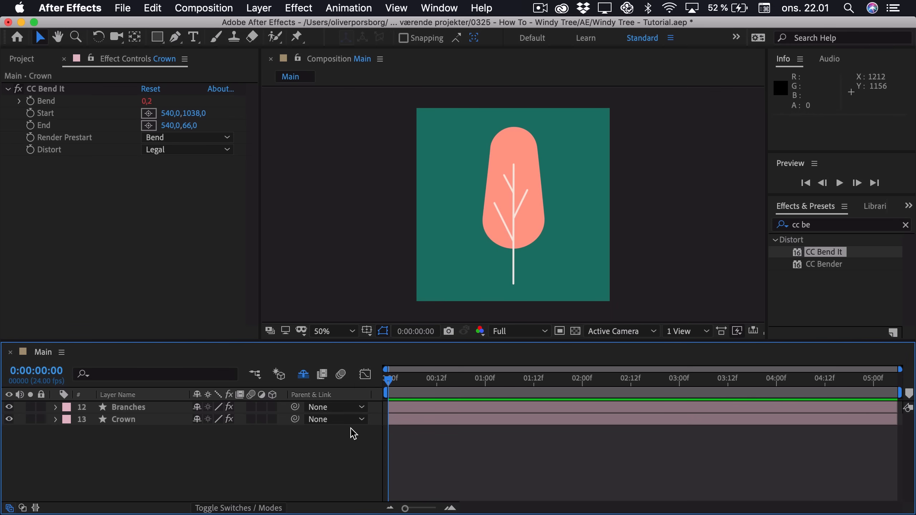
Step: Find the Wave Warp effect and apply it to the Crown layer
{"action": "left_click", "coordinate": [859, 224]}
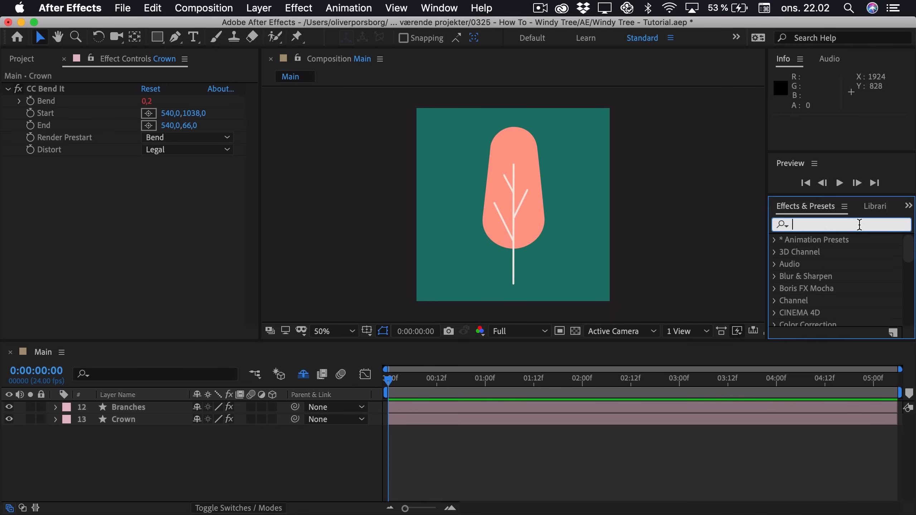
{"action": "type", "text": "wave w"}
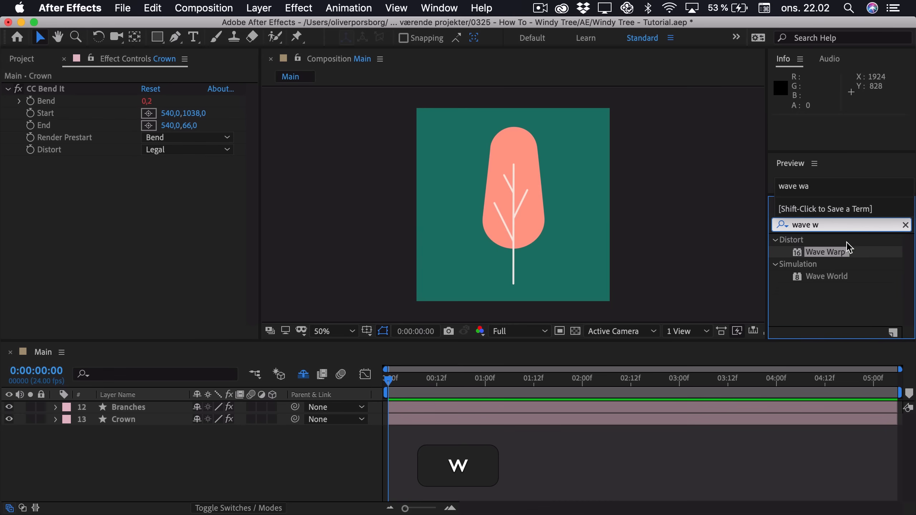
{"action": "left_click_drag", "start_coordinate": [837, 254], "coordinate": [143, 424]}
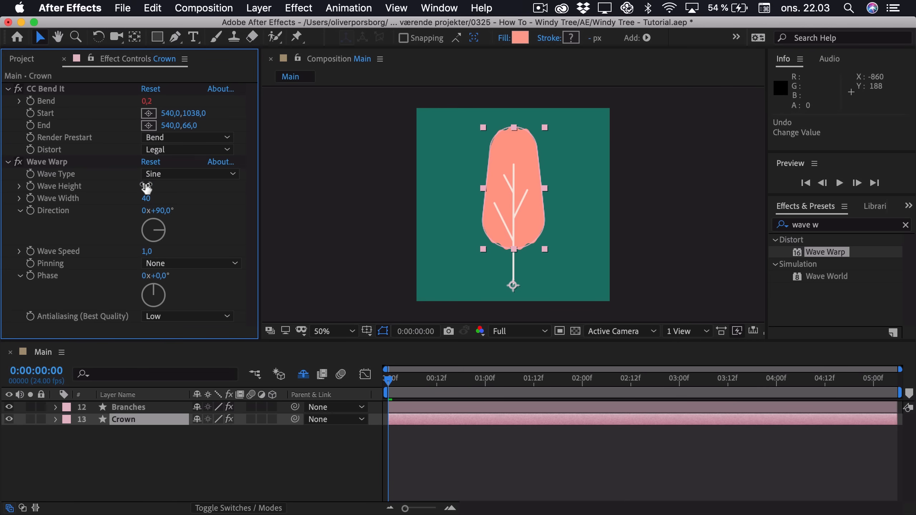
Step: Set the Crown's Wave Warp to a Wave Height of 5 and a Wave Width of 140
{"action": "left_click", "coordinate": [146, 187]}
{"action": "type", "text": "5"}
{"action": "key", "text": "Return"}
{"action": "left_click", "coordinate": [147, 198]}
{"action": "type", "text": "140"}
{"action": "key", "text": "Return"}
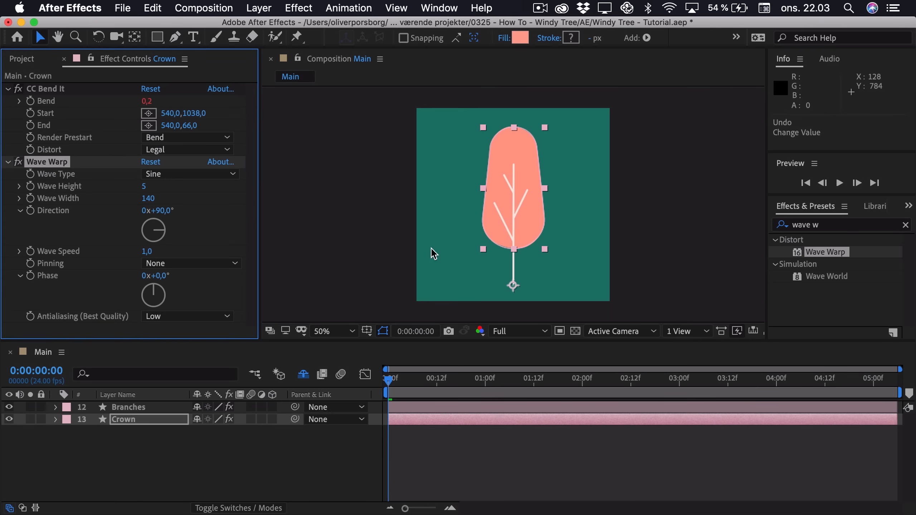
Step: Set the Wave Warp Direction to 45° and the Wave Speed to 3
{"action": "left_click", "coordinate": [159, 211]}
{"action": "type", "text": "4"}
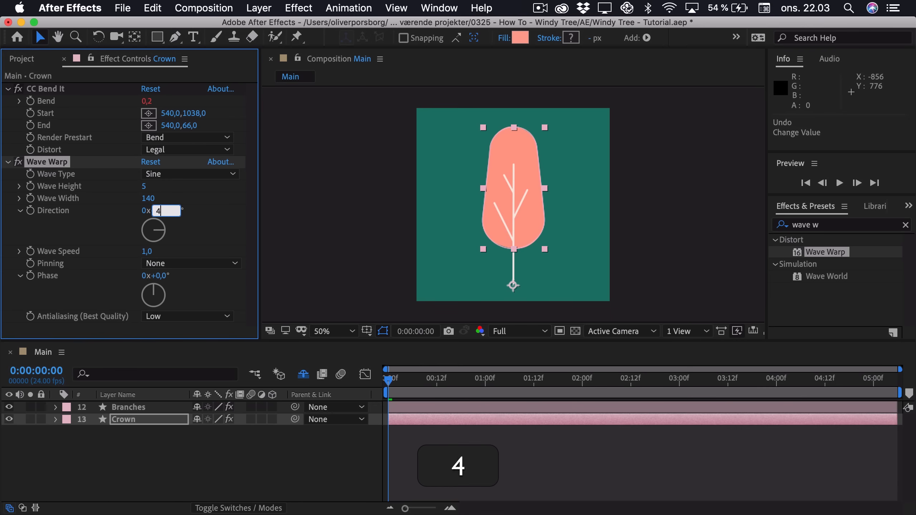
{"action": "type", "text": "5"}
{"action": "key", "text": "Return"}
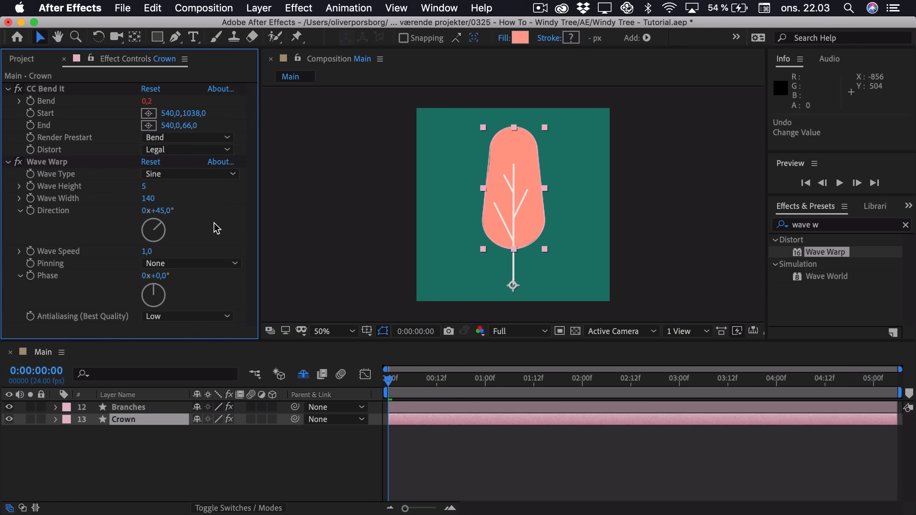
{"action": "left_click", "coordinate": [145, 251]}
{"action": "type", "text": "3"}
{"action": "key", "text": "Return"}
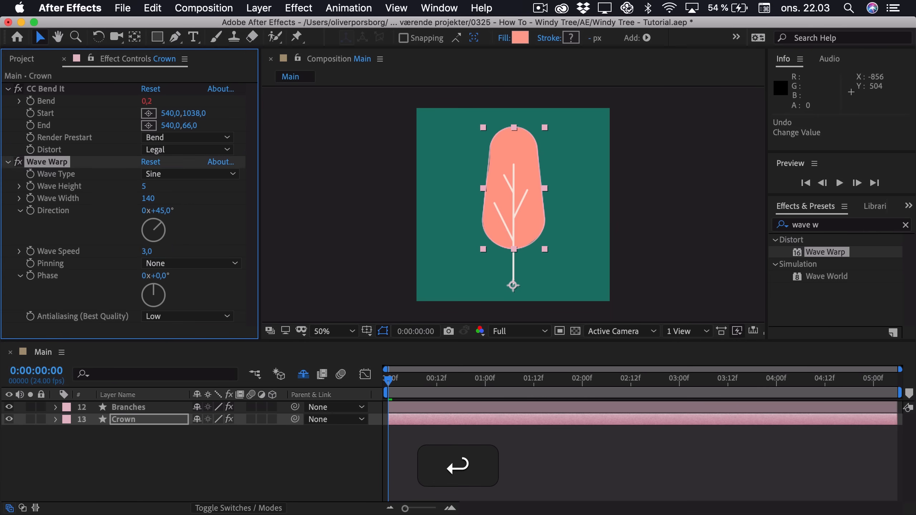
Step: Preview the Wave Warp distortion on the crown from 0:00:00:00
{"action": "left_click", "coordinate": [389, 385]}
{"action": "key", "text": "space"}
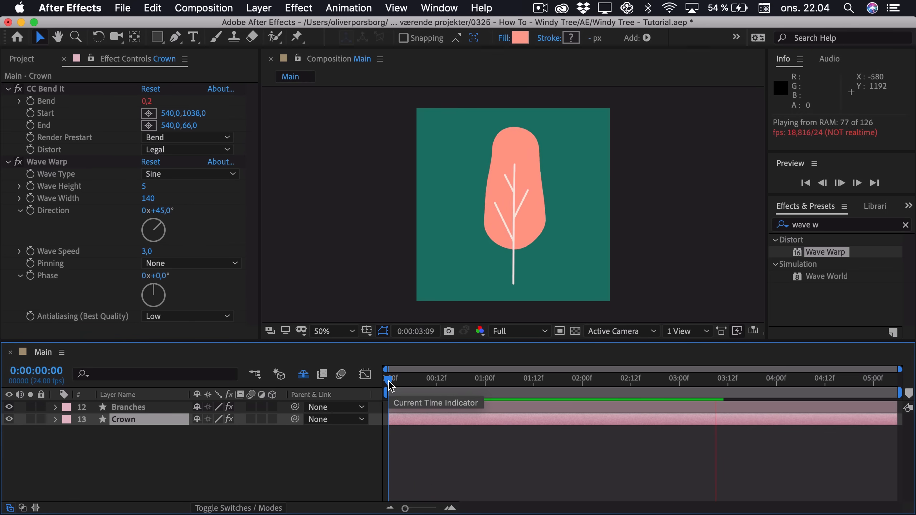
{"action": "key", "text": "space"}
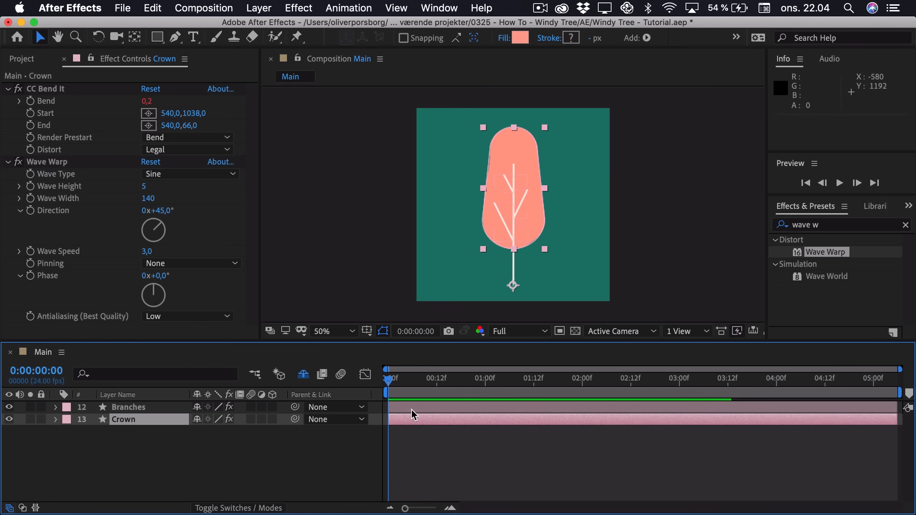
Step: Reveal the Branches layer's Bend keyframes in the timeline and select the Crown layer to show its effects
{"action": "left_click", "coordinate": [126, 454]}
{"action": "left_click", "coordinate": [124, 409]}
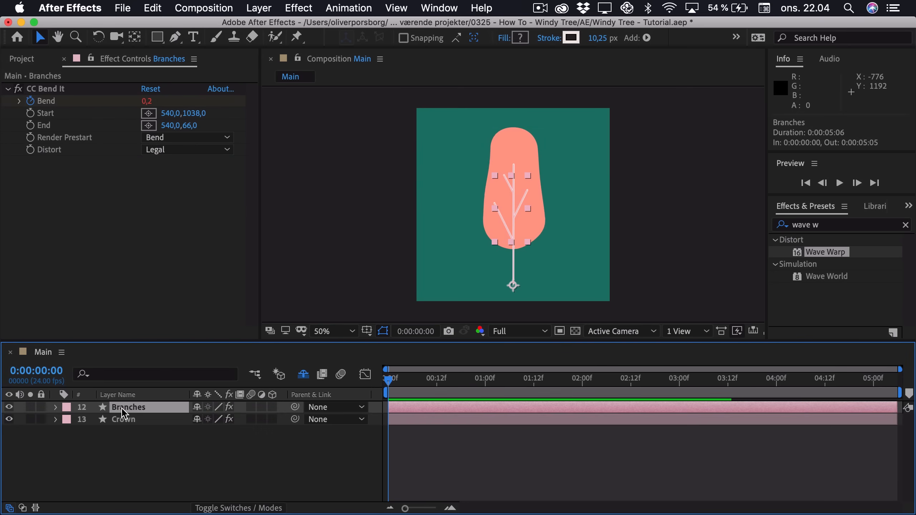
{"action": "key", "text": "u"}
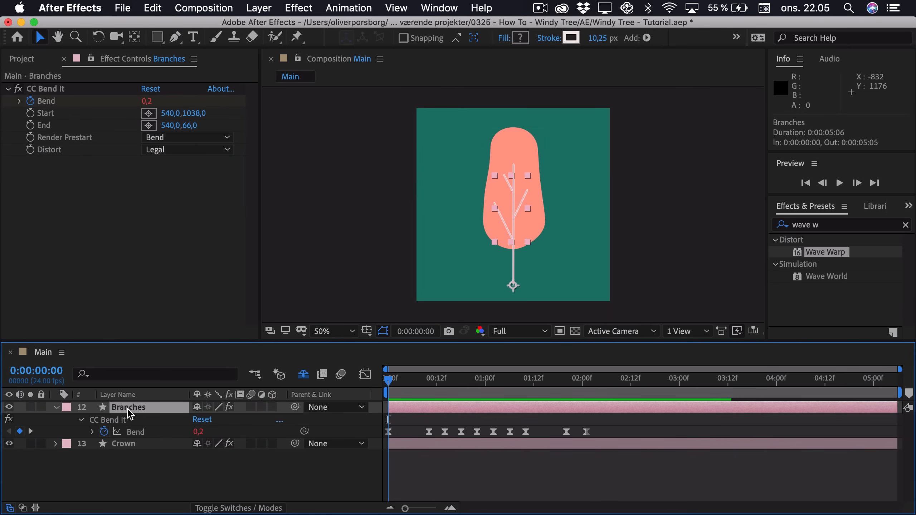
{"action": "left_click", "coordinate": [127, 446]}
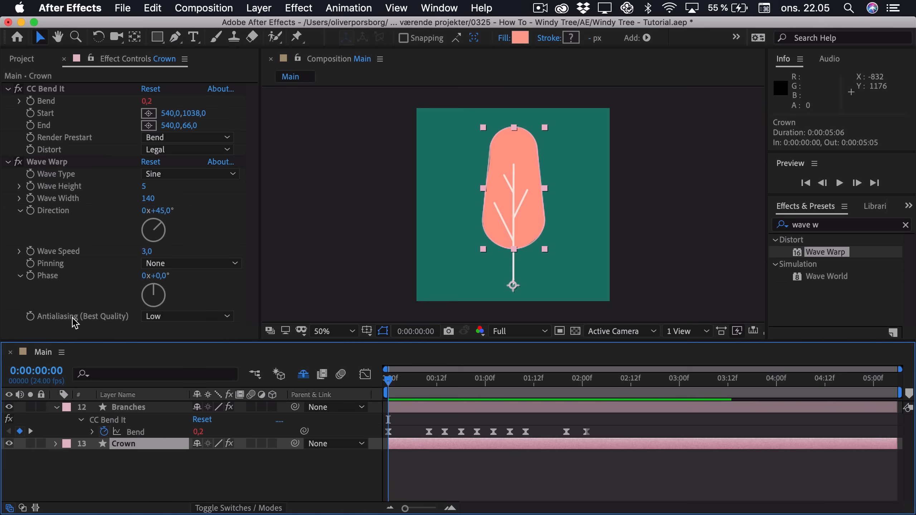
Step: Start keyframing the Crown's Wave Warp Wave Height at 0:00:00:00 with a value of 0
{"action": "left_click", "coordinate": [32, 186]}
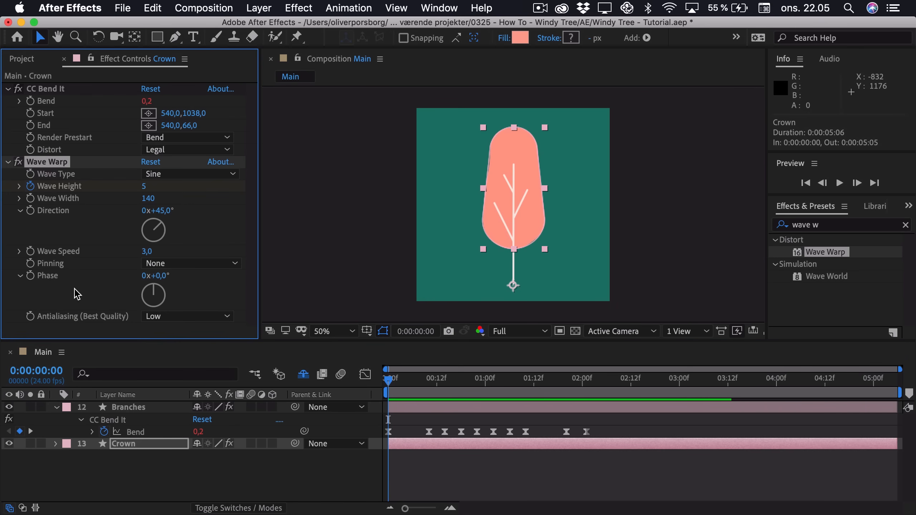
{"action": "key", "text": "u"}
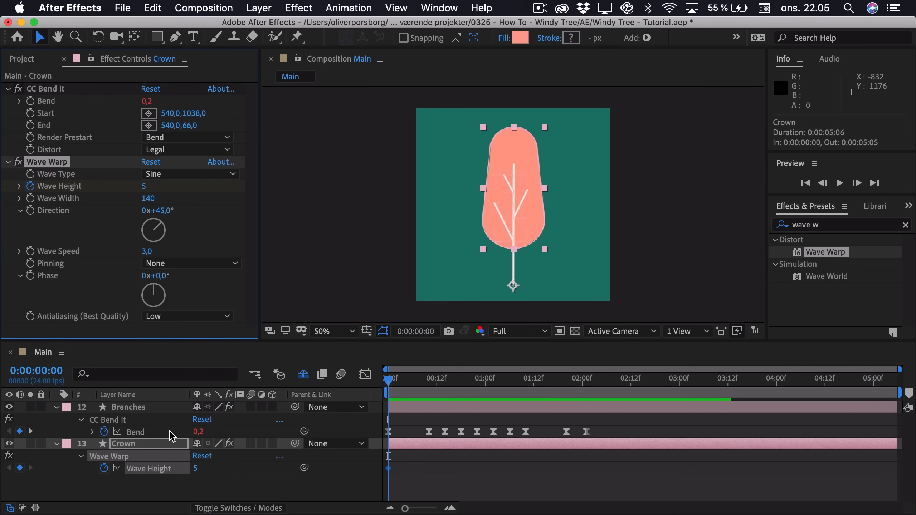
{"action": "left_click", "coordinate": [195, 468]}
{"action": "type", "text": "0"}
{"action": "key", "text": "Return"}
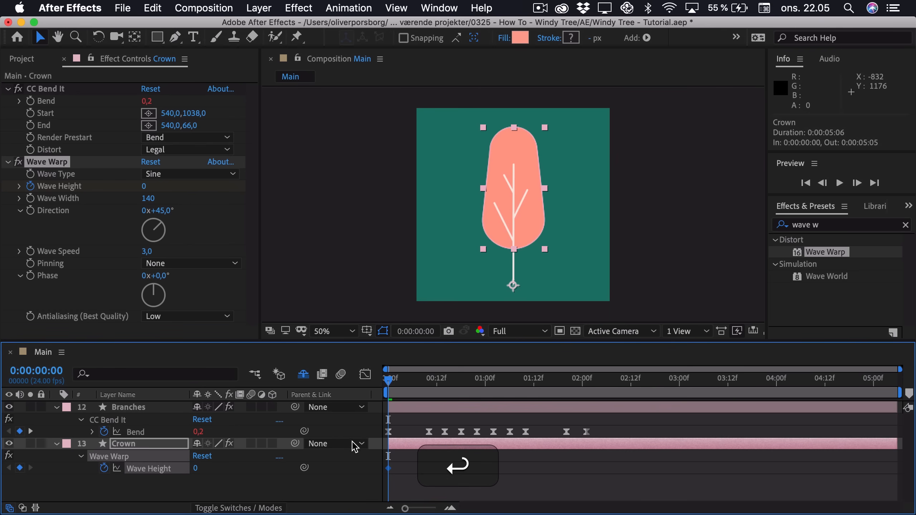
Step: Keyframe the Crown's Wave Height at 5 at 0:00:00:10 and hold that value with a keyframe at 0:00:01:10
{"action": "left_click_drag", "start_coordinate": [413, 380], "coordinate": [427, 380]}
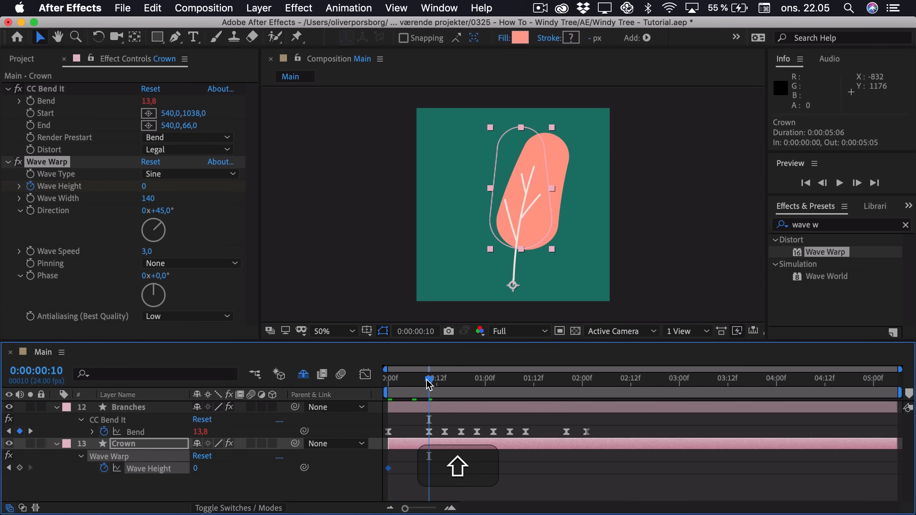
{"action": "left_click", "coordinate": [195, 468]}
{"action": "type", "text": "5"}
{"action": "key", "text": "Return"}
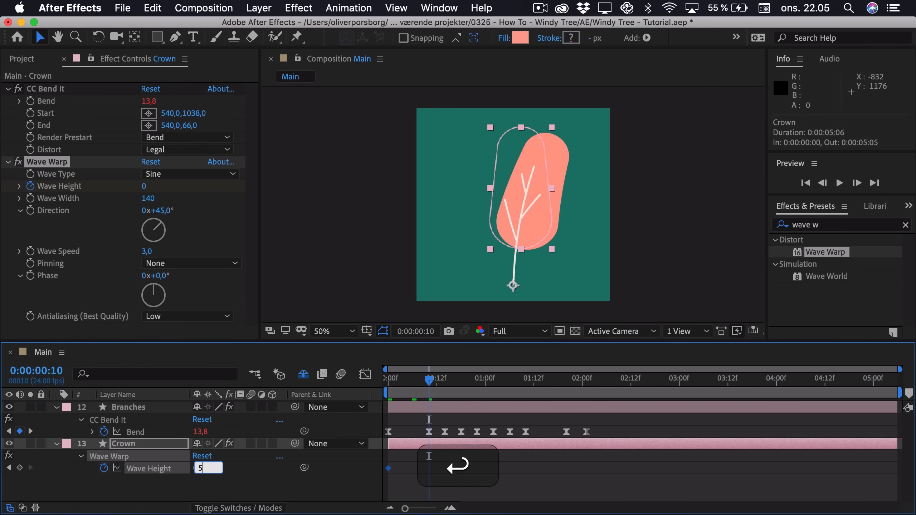
{"action": "left_click_drag", "start_coordinate": [485, 379], "coordinate": [525, 389]}
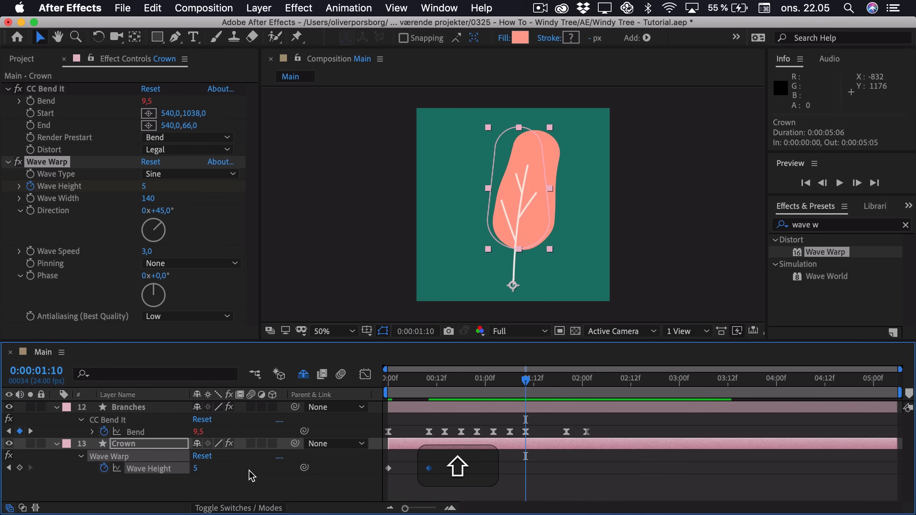
{"action": "left_click", "coordinate": [19, 468]}
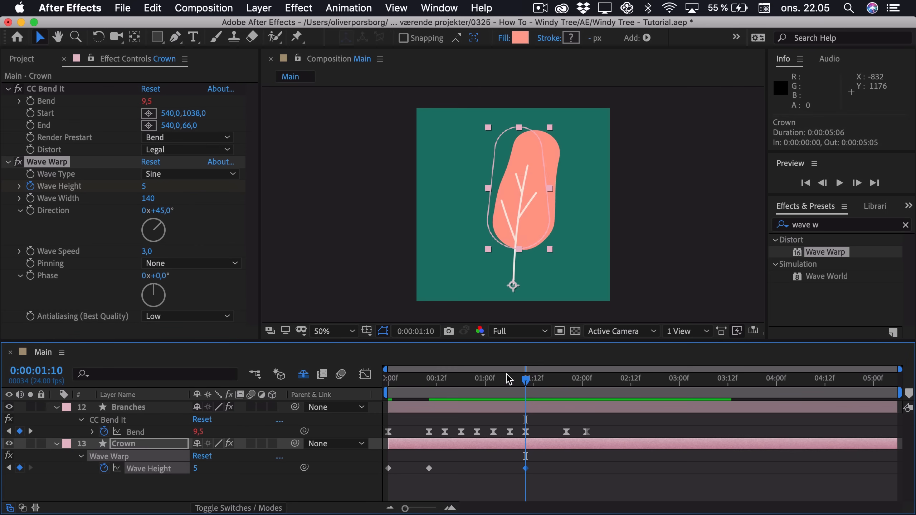
Step: Keyframe the Crown's Wave Height at 0 at 0:00:01:20 and preview the animation
{"action": "left_click_drag", "start_coordinate": [529, 383], "coordinate": [565, 386]}
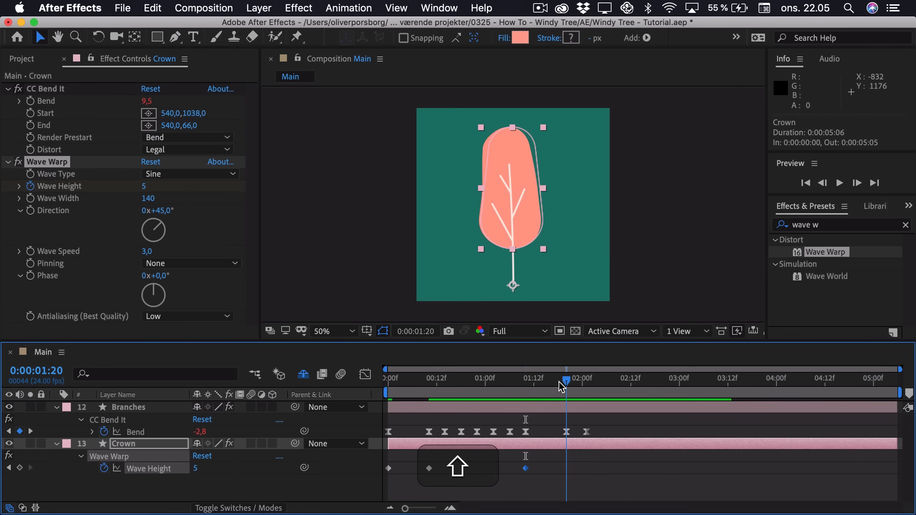
{"action": "left_click", "coordinate": [201, 468]}
{"action": "type", "text": "0"}
{"action": "key", "text": "Return"}
{"action": "key", "text": "space"}
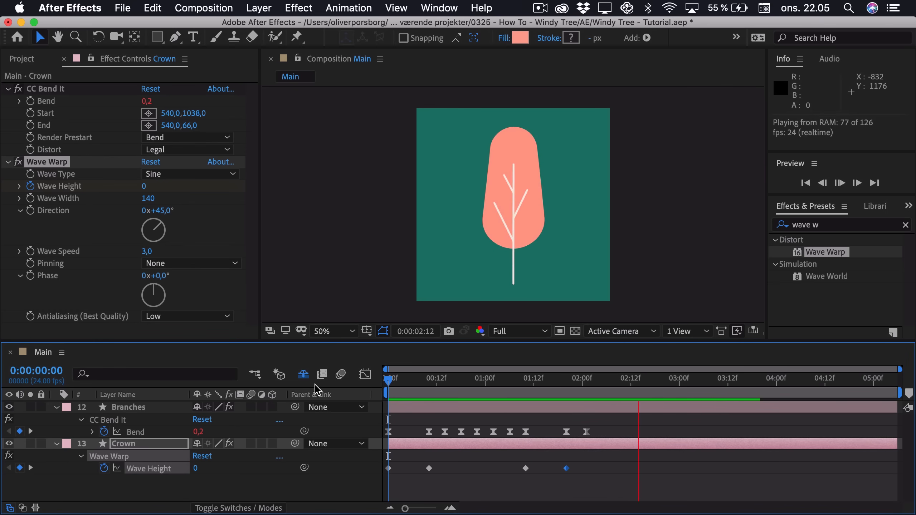
{"action": "key", "text": "space"}
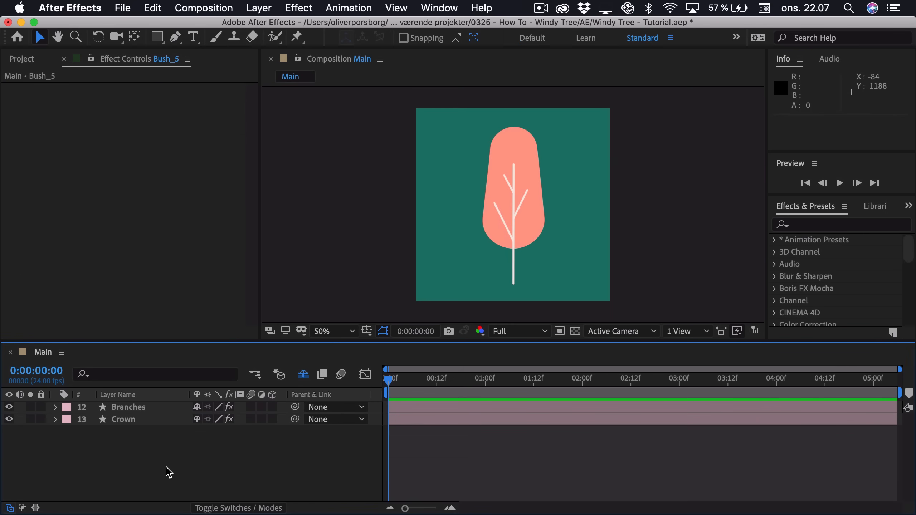
Step: Show the shy layers in the timeline and turn on visibility for all layers from Bush_Small_1 to Leaf
{"action": "left_click", "coordinate": [304, 377]}
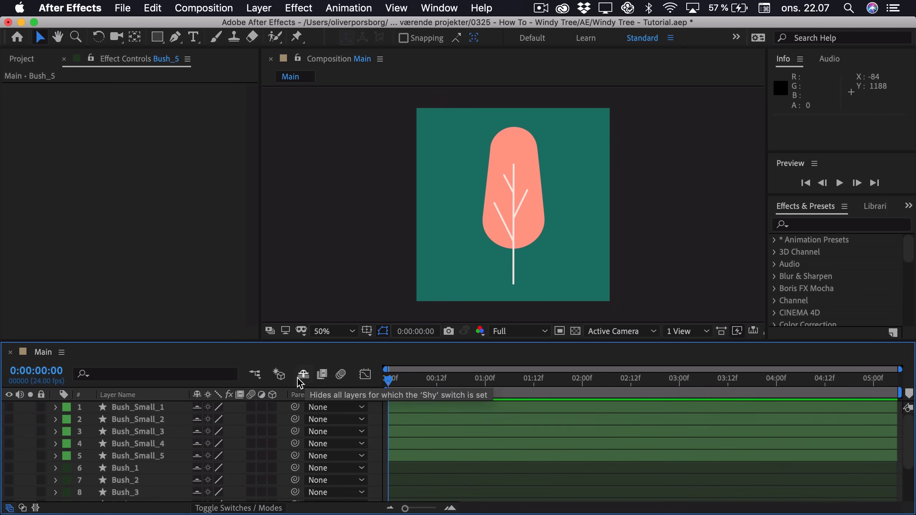
{"action": "left_click", "coordinate": [164, 407]}
{"action": "scroll", "coordinate": [164, 407], "scroll_direction": "down", "scroll_amount": 3}
{"action": "left_click", "coordinate": [123, 471], "text": "shift"}
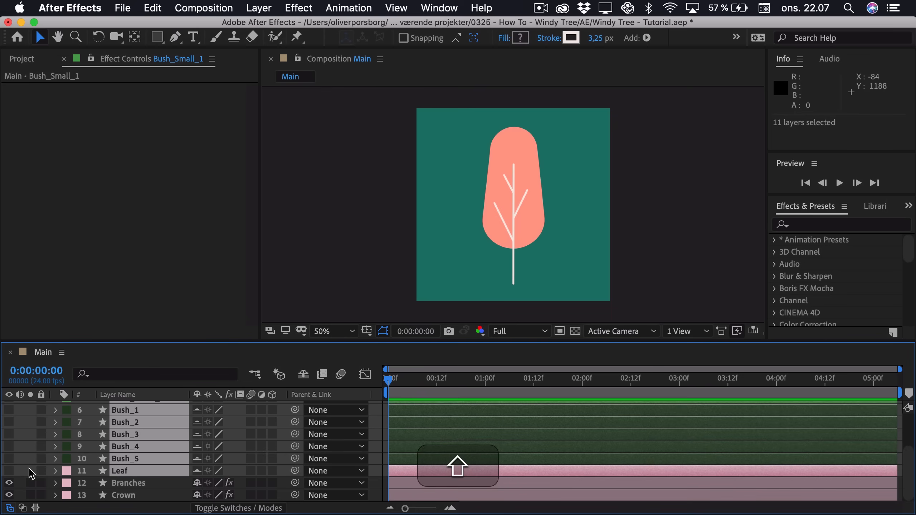
{"action": "left_click", "coordinate": [9, 471]}
{"action": "left_click", "coordinate": [325, 259]}
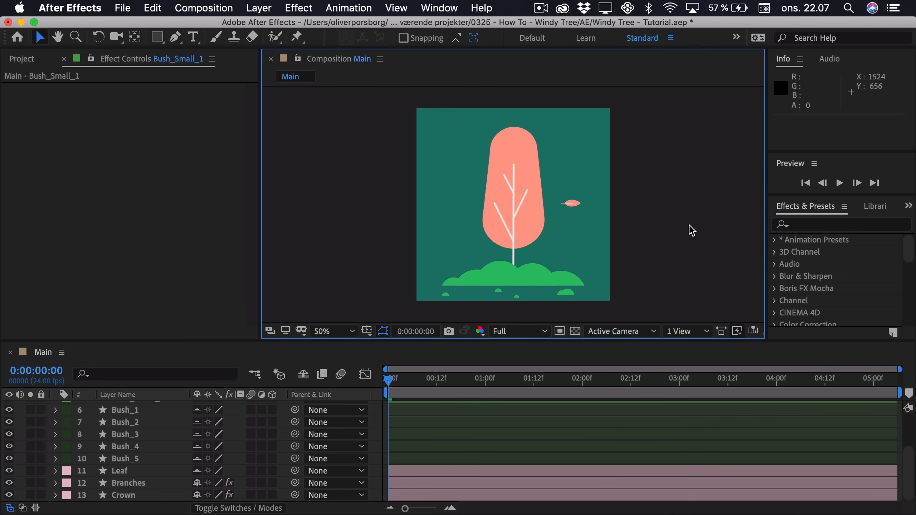
Step: Apply CC Slant to the Bush_5 layer and add a Slant keyframe at 0:00:00:00
{"action": "left_click", "coordinate": [800, 224]}
{"action": "type", "text": "cc slan"}
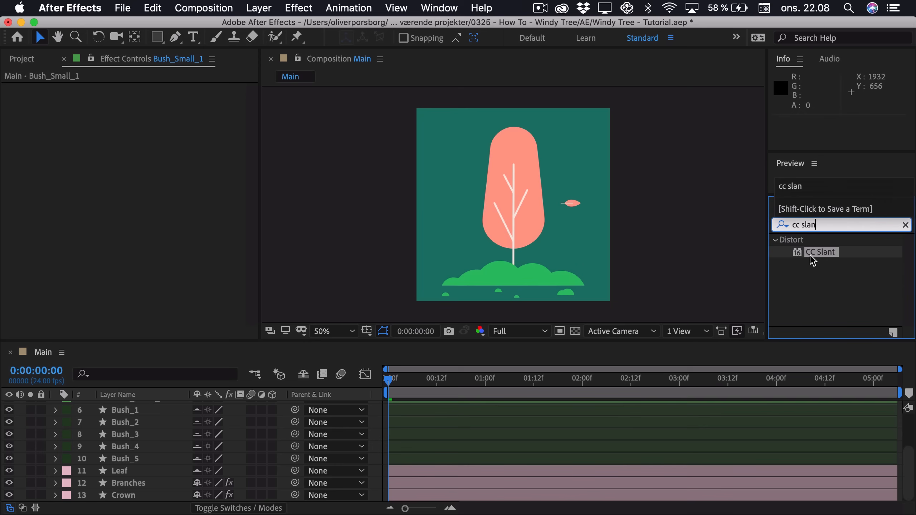
{"action": "left_click_drag", "start_coordinate": [808, 252], "coordinate": [165, 461]}
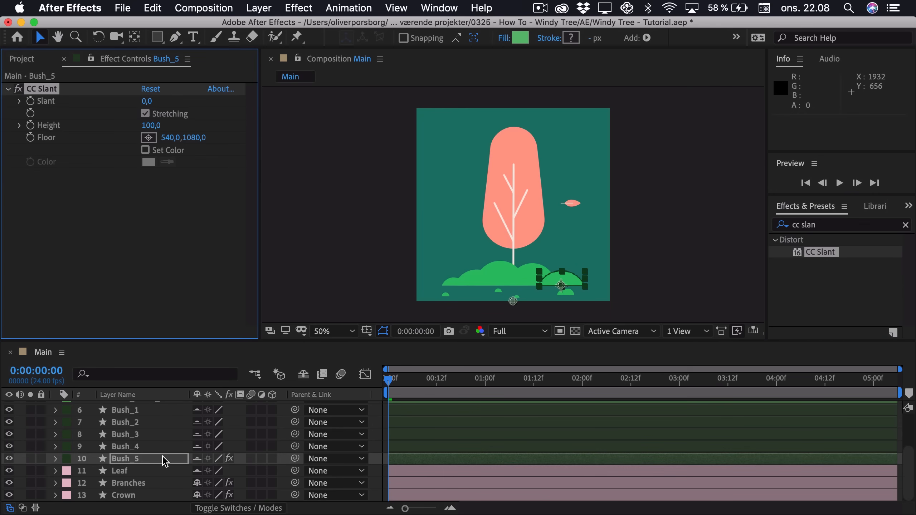
{"action": "left_click", "coordinate": [31, 101]}
{"action": "key", "text": "u"}
{"action": "scroll", "coordinate": [170, 493], "scroll_direction": "down", "scroll_amount": 2}
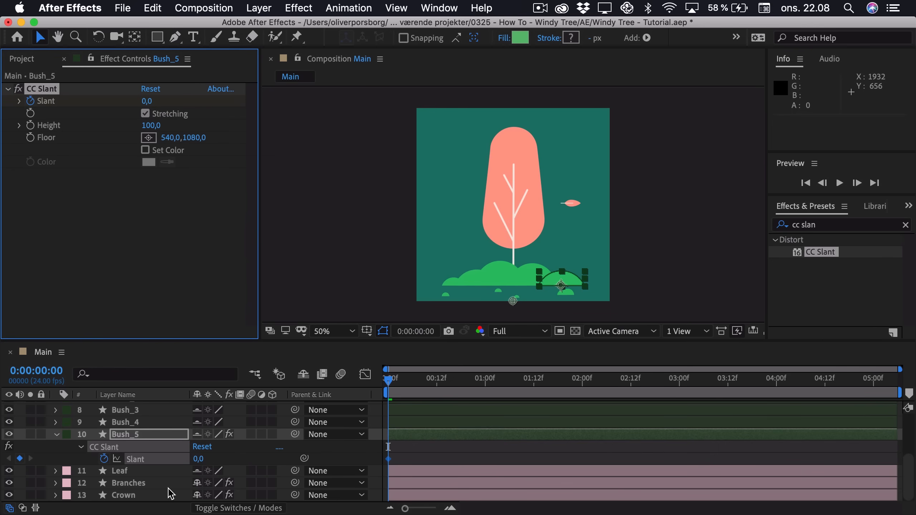
Step: Copy all the Bend keyframes from the Branches layer and paste them onto Bush_5's Slant property at 0:00:00:00
{"action": "left_click", "coordinate": [134, 436]}
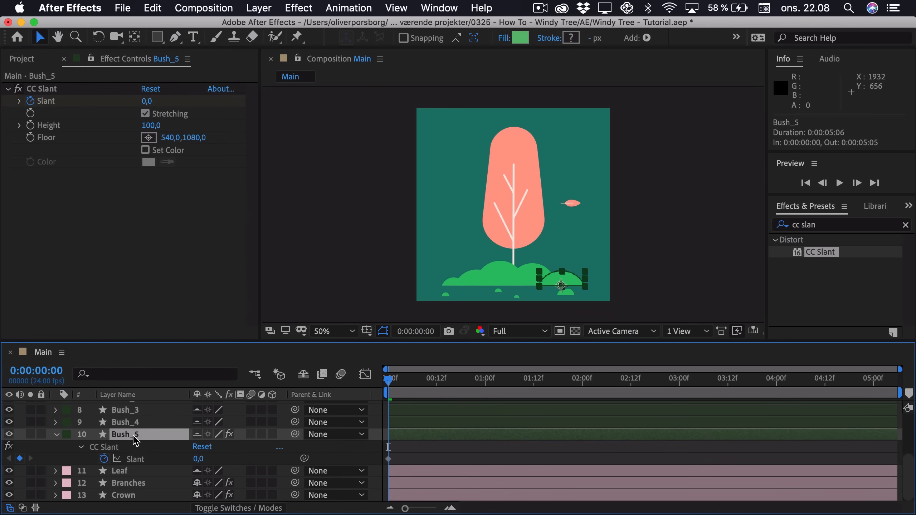
{"action": "left_click", "coordinate": [126, 486]}
{"action": "key", "text": "u"}
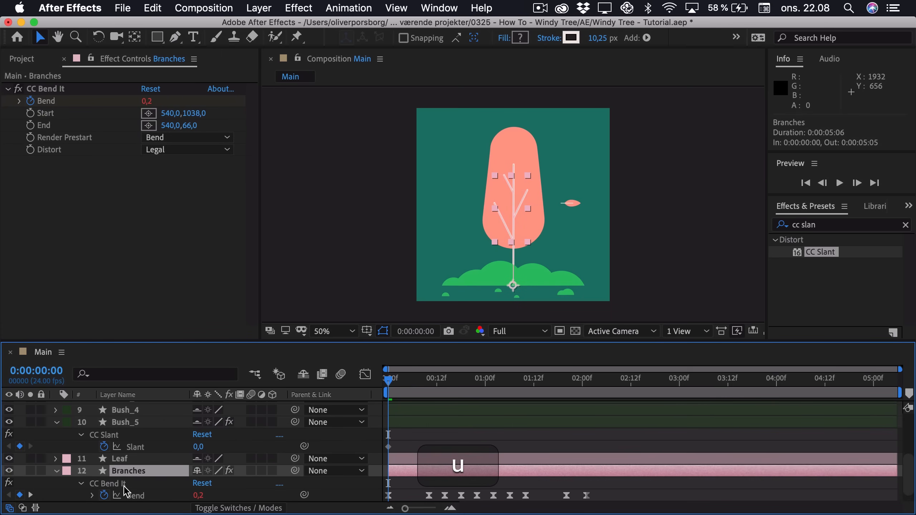
{"action": "scroll", "coordinate": [127, 491], "scroll_direction": "down", "scroll_amount": 1}
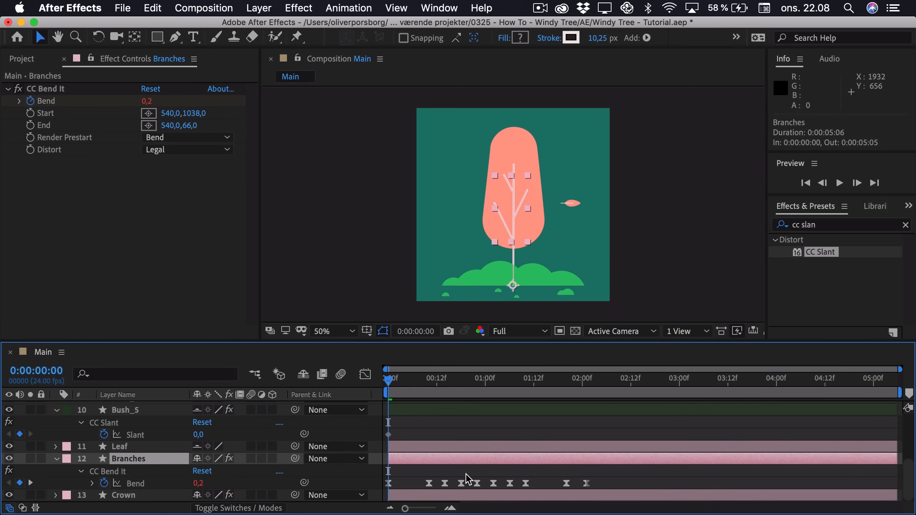
{"action": "left_click_drag", "start_coordinate": [590, 473], "coordinate": [373, 501]}
{"action": "key", "text": "cmd+c"}
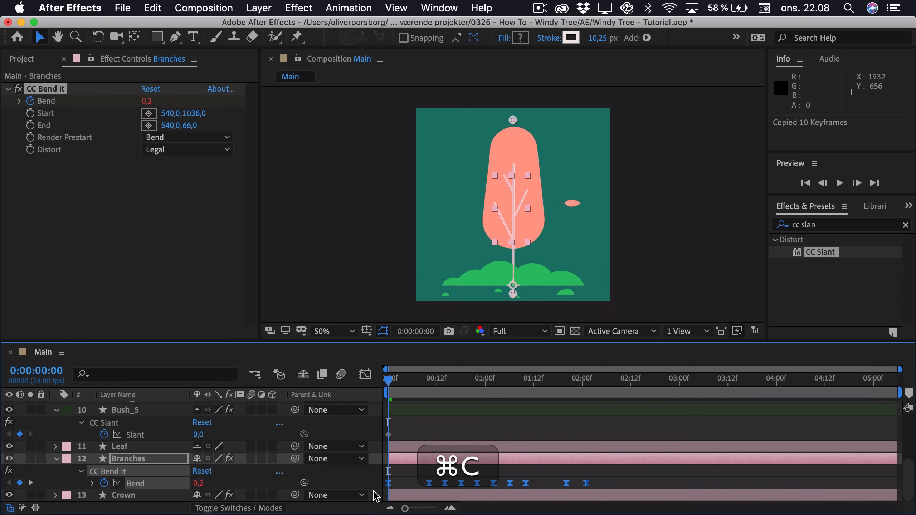
{"action": "left_click", "coordinate": [157, 434]}
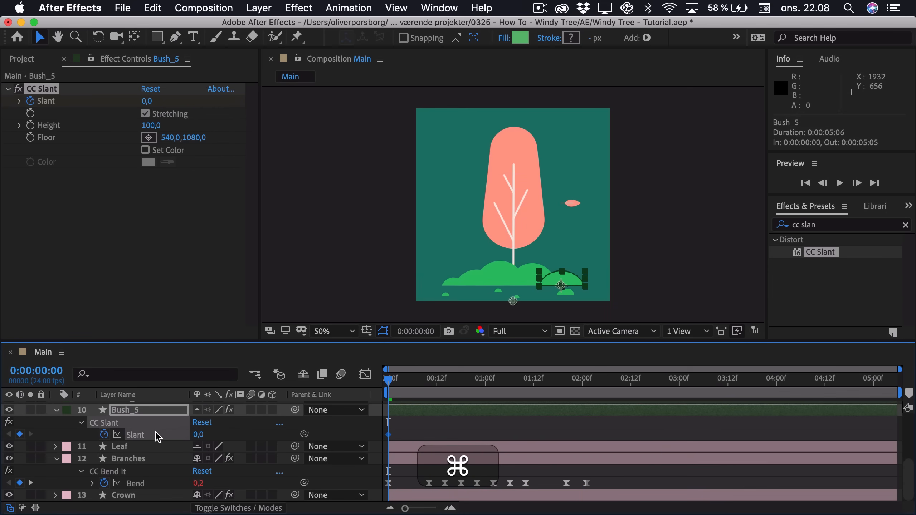
{"action": "key", "text": "cmd+v"}
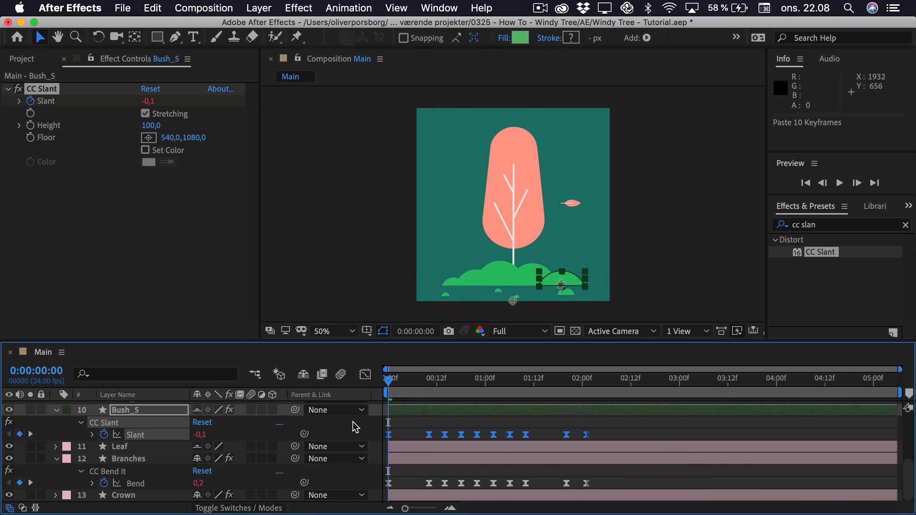
Step: Preview Bush_5's slant animation together with the swaying tree
{"action": "left_click", "coordinate": [401, 423]}
{"action": "key", "text": "space"}
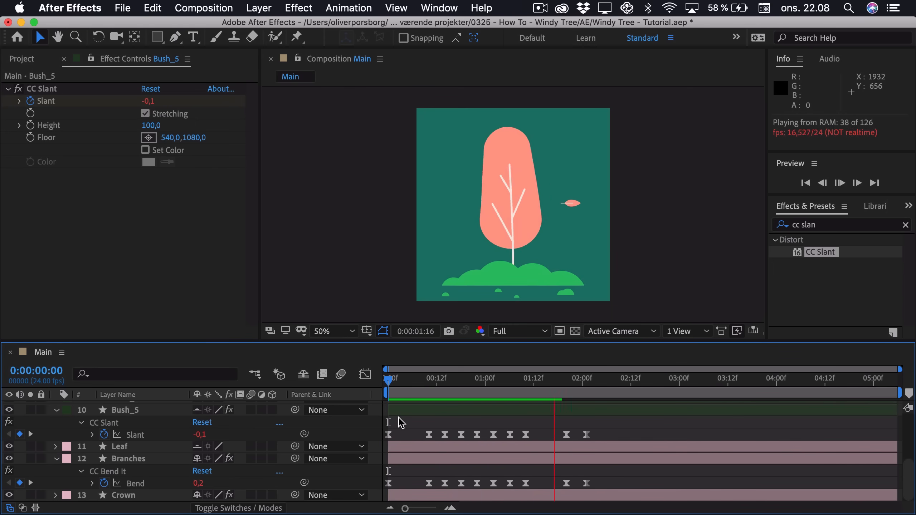
{"action": "key", "text": "space"}
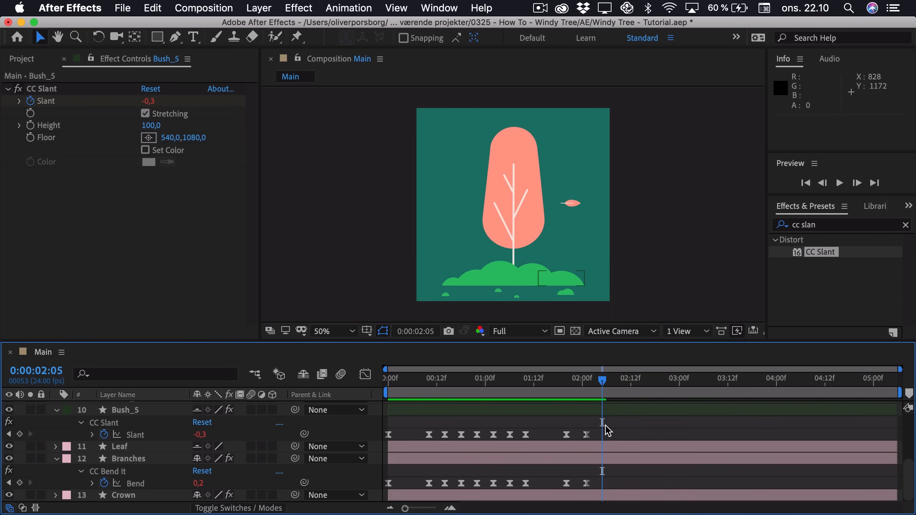
Step: Copy Bush_5's Slant keyframes and paste them onto all layers from Bush_Small_1 to Bush_4 at 0:00:00:00
{"action": "left_click_drag", "start_coordinate": [606, 427], "coordinate": [375, 442]}
{"action": "key", "text": "super+c"}
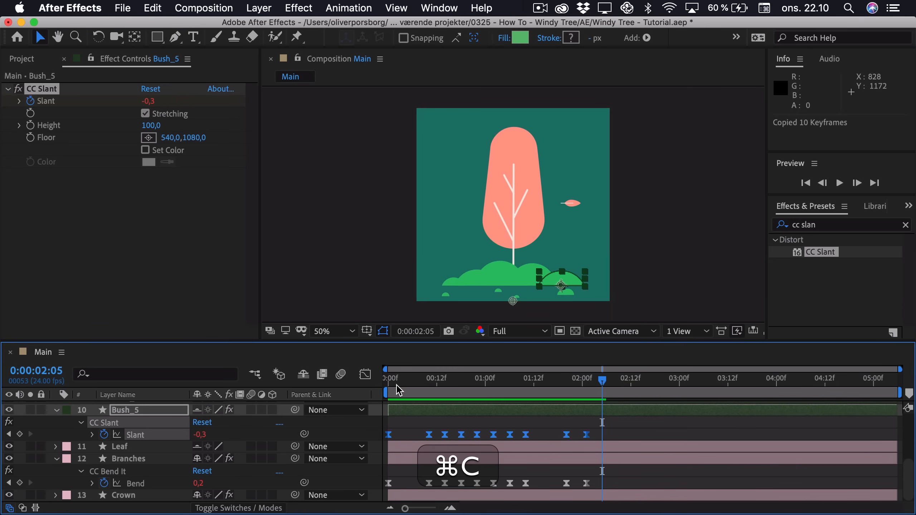
{"action": "left_click", "coordinate": [377, 384]}
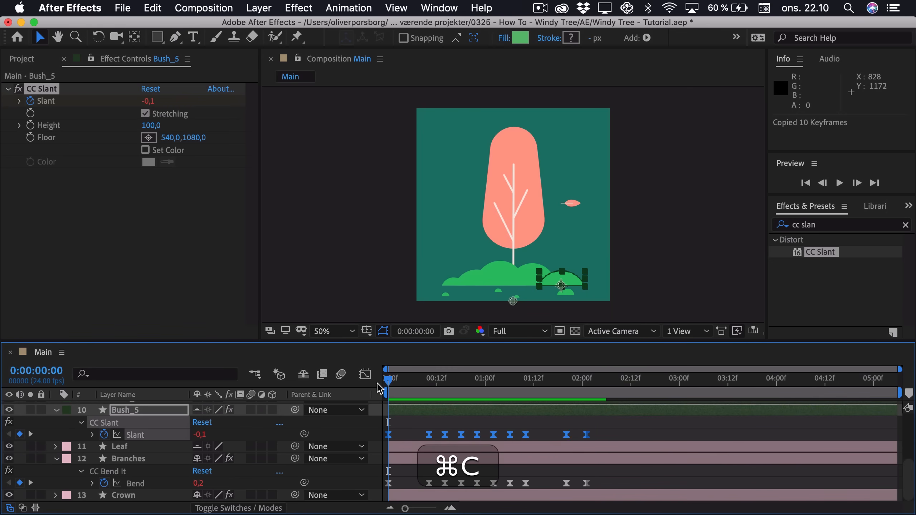
{"action": "scroll", "coordinate": [412, 422], "scroll_direction": "up", "scroll_amount": 2}
{"action": "left_click", "coordinate": [413, 422]}
{"action": "scroll", "coordinate": [413, 423], "scroll_direction": "up", "scroll_amount": 6}
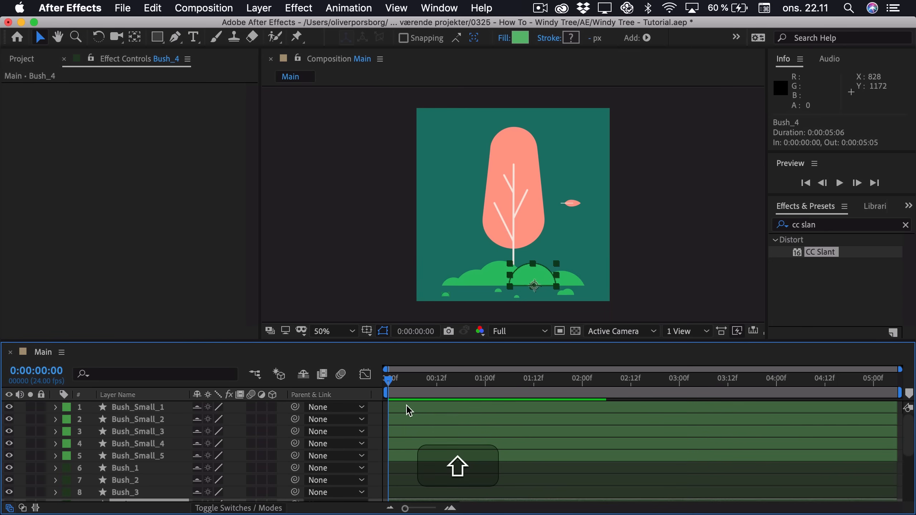
{"action": "left_click", "coordinate": [407, 411], "text": "shift"}
{"action": "key", "text": "shift+super+v"}
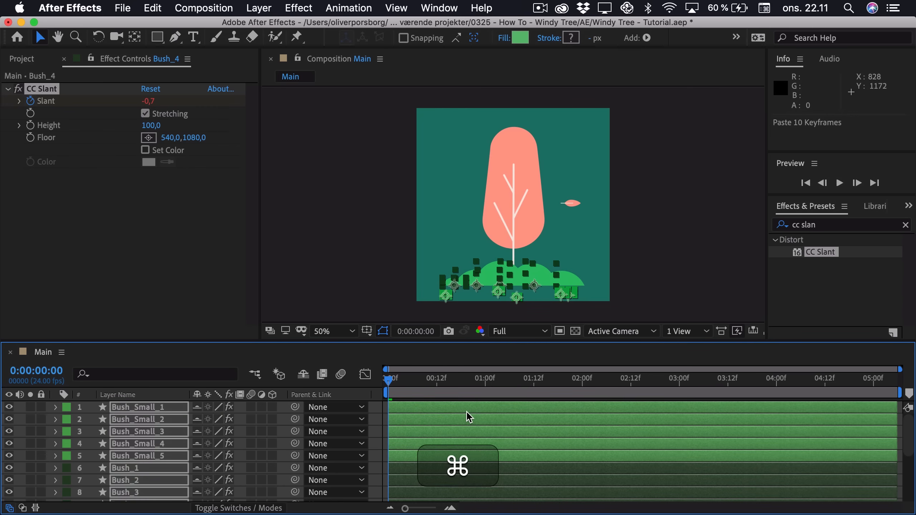
Step: Reveal the Slant keyframes of the bush layers, maximize the timeline and deselect everything
{"action": "key", "text": "u"}
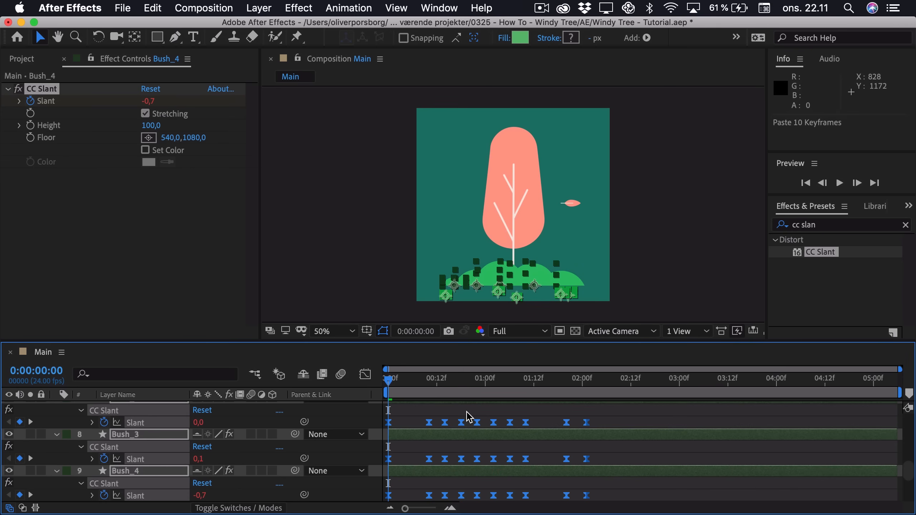
{"action": "double_click", "coordinate": [159, 355]}
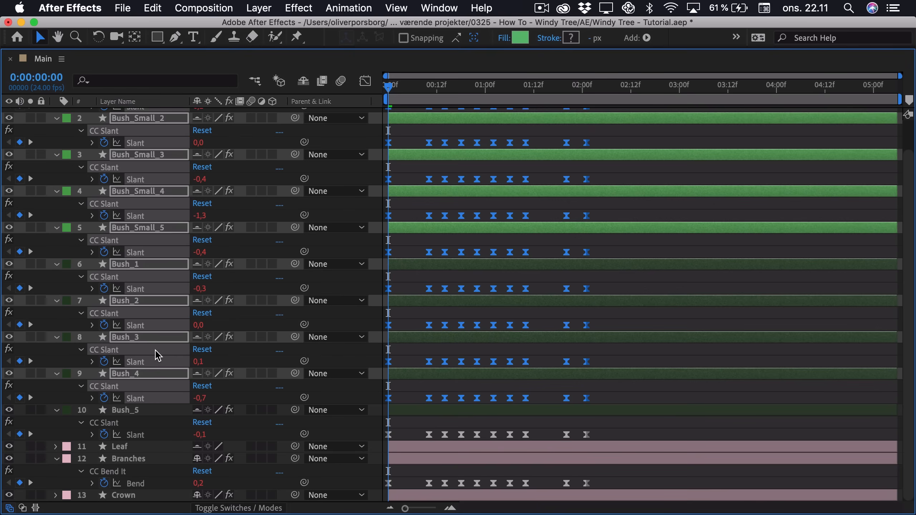
{"action": "left_click", "coordinate": [627, 173]}
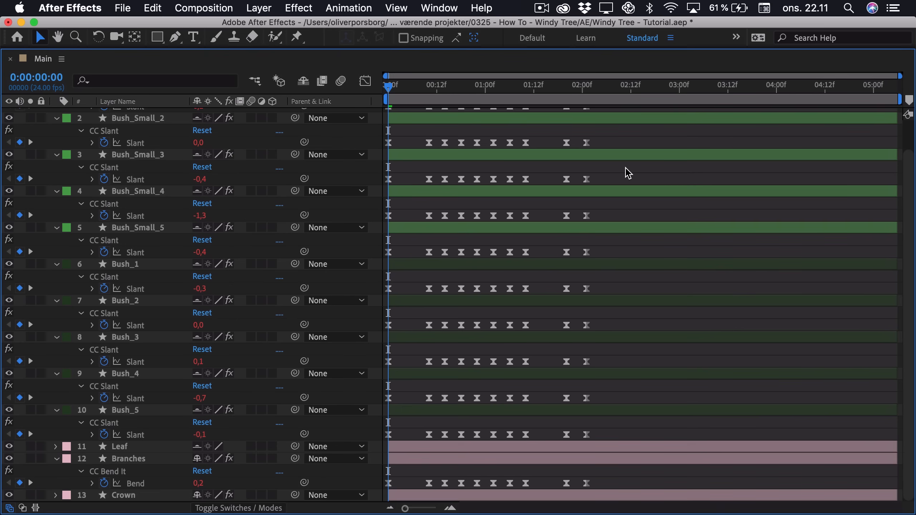
Step: Shift the Slant keyframes of Bush_Small_1 and Bush_Small_2 two frames later
{"action": "scroll", "coordinate": [628, 172], "scroll_direction": "up", "scroll_amount": 2}
{"action": "mouse_move", "coordinate": [607, 132]}
{"action": "left_mouse_down"}
{"action": "mouse_move", "coordinate": [394, 149]}
{"action": "mouse_move", "coordinate": [438, 138]}
{"action": "left_mouse_up"}
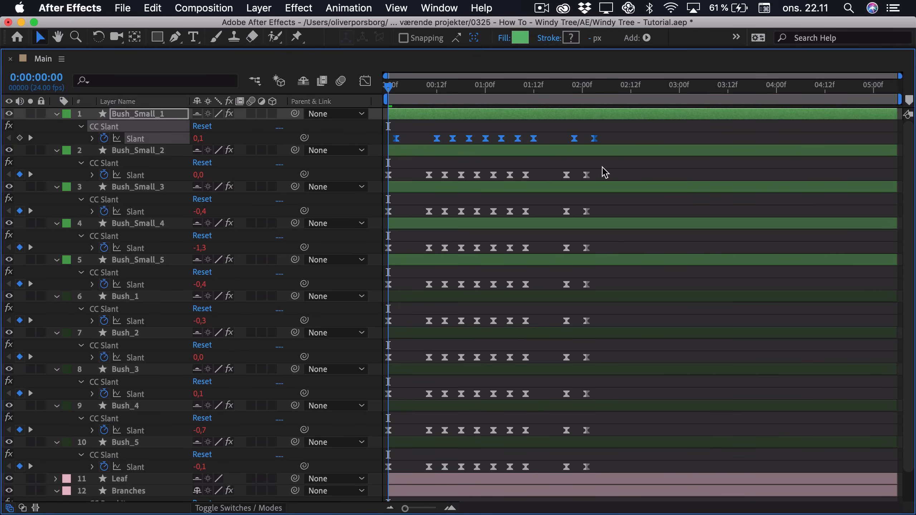
{"action": "left_click_drag", "start_coordinate": [603, 171], "coordinate": [381, 177]}
{"action": "key", "text": "alt+Right"}
{"action": "key", "text": "alt+Right"}
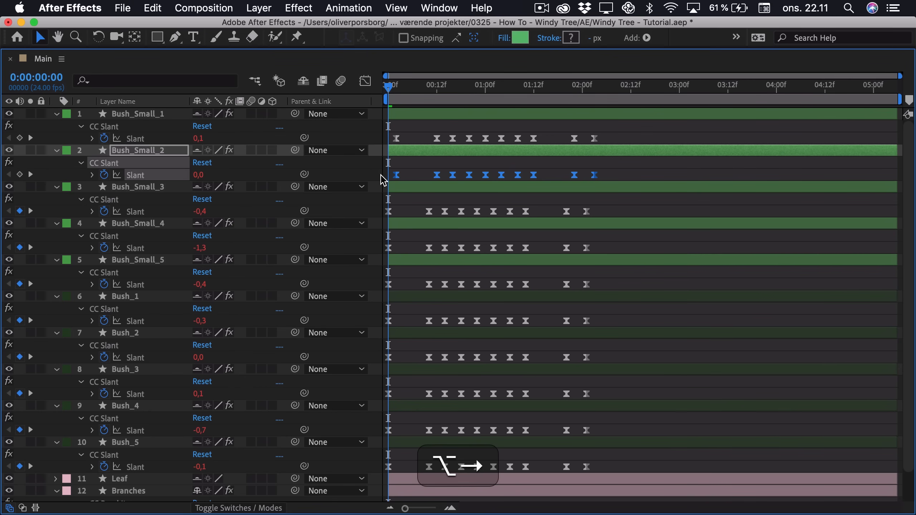
Step: Shift Bush_Small_4's Slant keyframes three frames later and Bush_Small_5's one frame later
{"action": "left_click", "coordinate": [636, 205]}
{"action": "left_click_drag", "start_coordinate": [603, 245], "coordinate": [401, 255]}
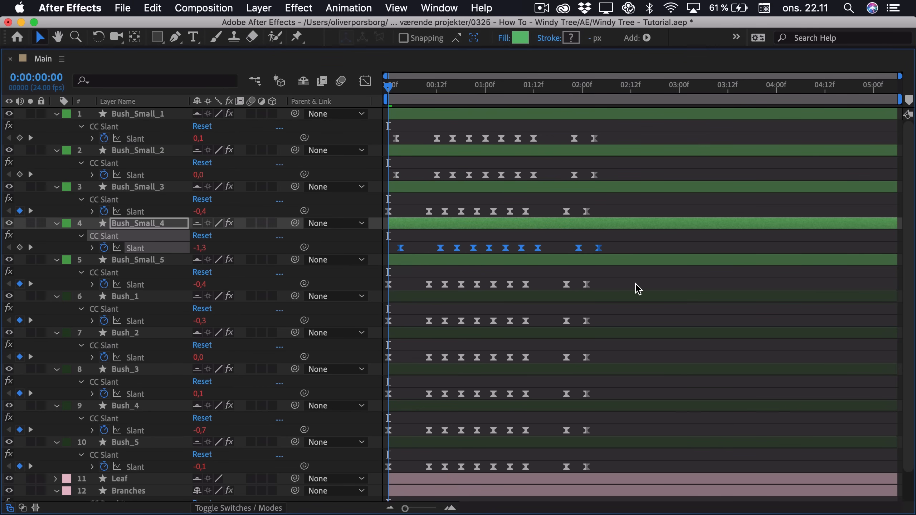
{"action": "left_click_drag", "start_coordinate": [636, 282], "coordinate": [394, 286]}
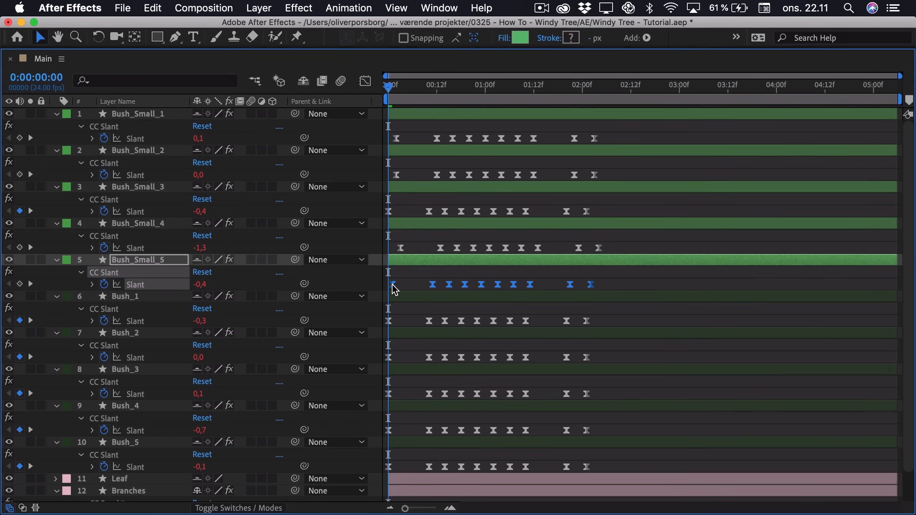
Step: Shift the Slant keyframes of Bush_2 and Bush_4 two frames later and those of Bush_5 three frames later
{"action": "left_click_drag", "start_coordinate": [613, 359], "coordinate": [398, 361]}
{"action": "left_click_drag", "start_coordinate": [596, 420], "coordinate": [397, 431]}
{"action": "left_click_drag", "start_coordinate": [615, 461], "coordinate": [401, 469]}
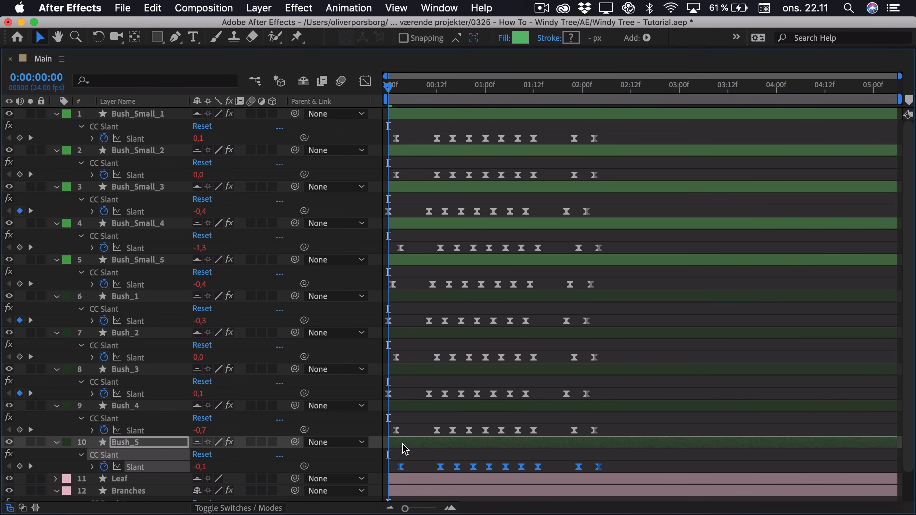
Step: Restore the full panel layout and preview the swaying tree and staggered bushes from the start
{"action": "key", "text": "grave"}
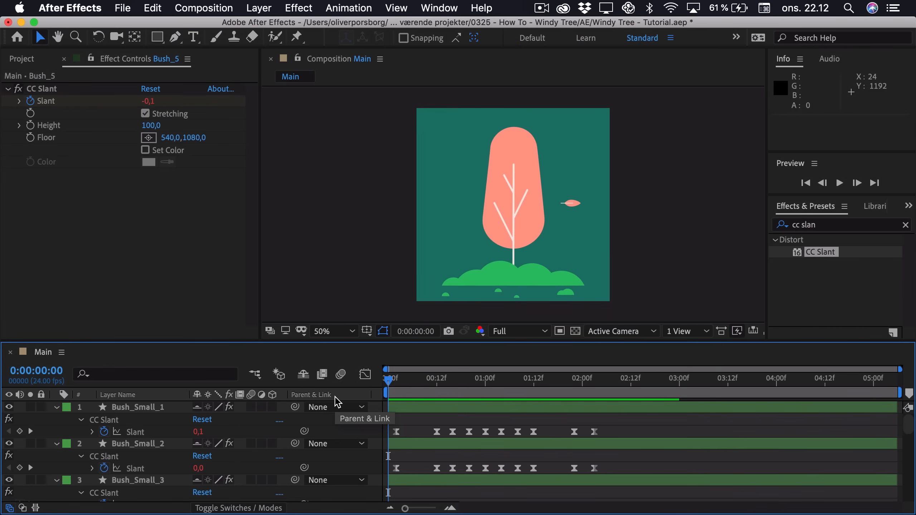
{"action": "key", "text": "space"}
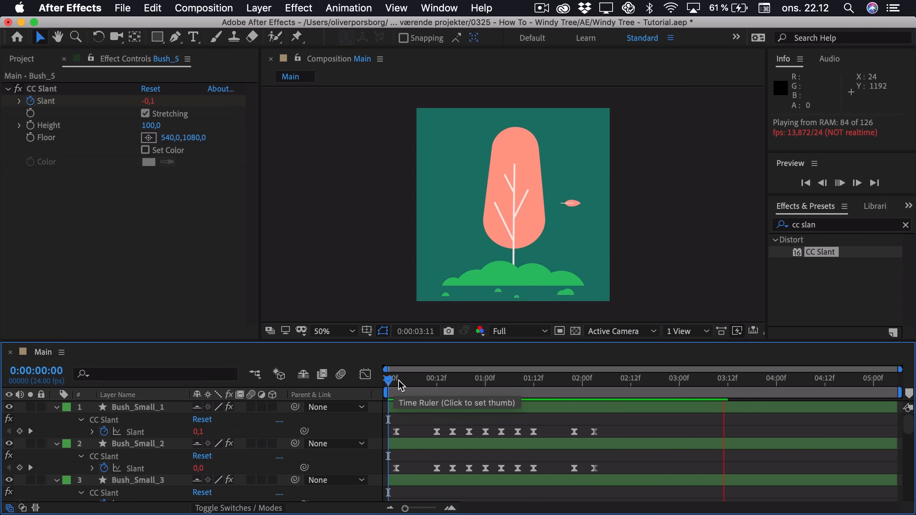
{"action": "key", "text": "space"}
{"action": "key", "text": "space"}
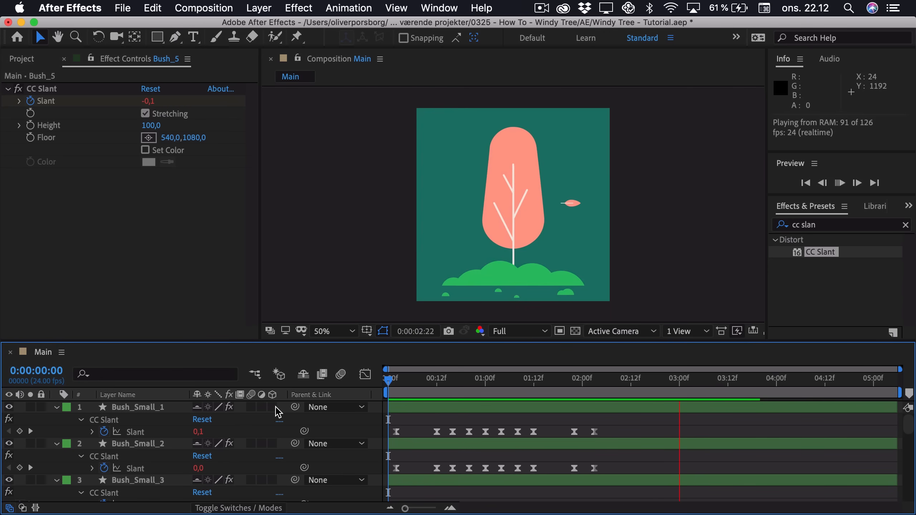
{"action": "left_click", "coordinate": [400, 383]}
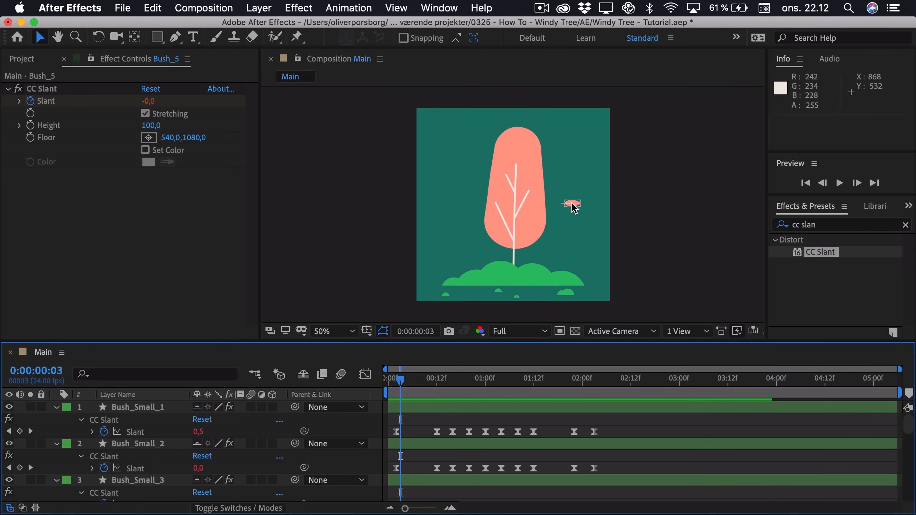
Step: Collapse the revealed properties of all layers and deselect everything
{"action": "left_click", "coordinate": [454, 445], "text": "super"}
{"action": "key", "text": "super+a"}
{"action": "key", "text": "u"}
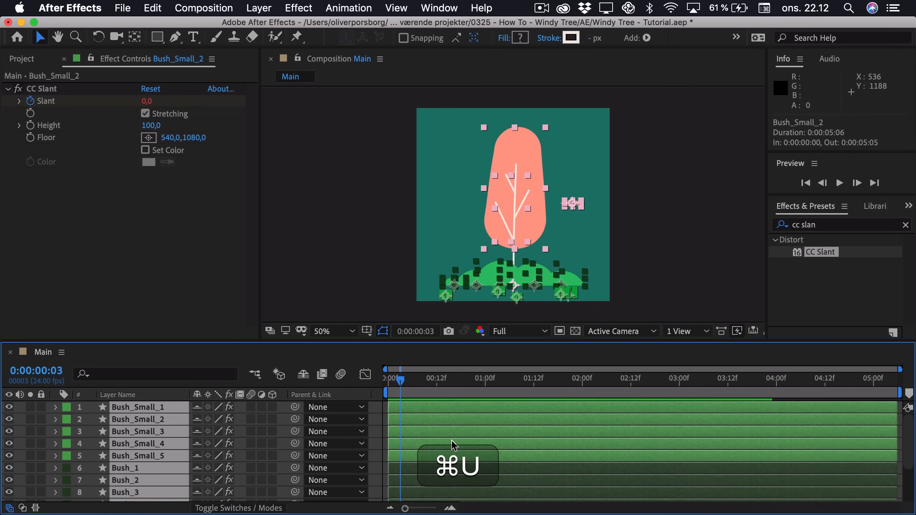
{"action": "left_click", "coordinate": [383, 267]}
Step: At 0:00:00:00, move the Leaf layer just above the canvas, centred over the tree at position 540, -36
{"action": "left_click", "coordinate": [569, 203]}
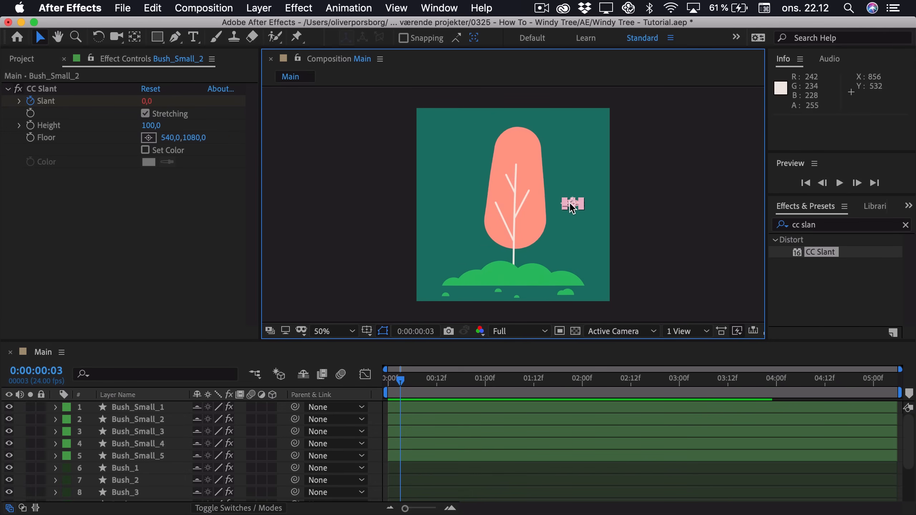
{"action": "scroll", "coordinate": [154, 455], "scroll_direction": "down", "scroll_amount": 5}
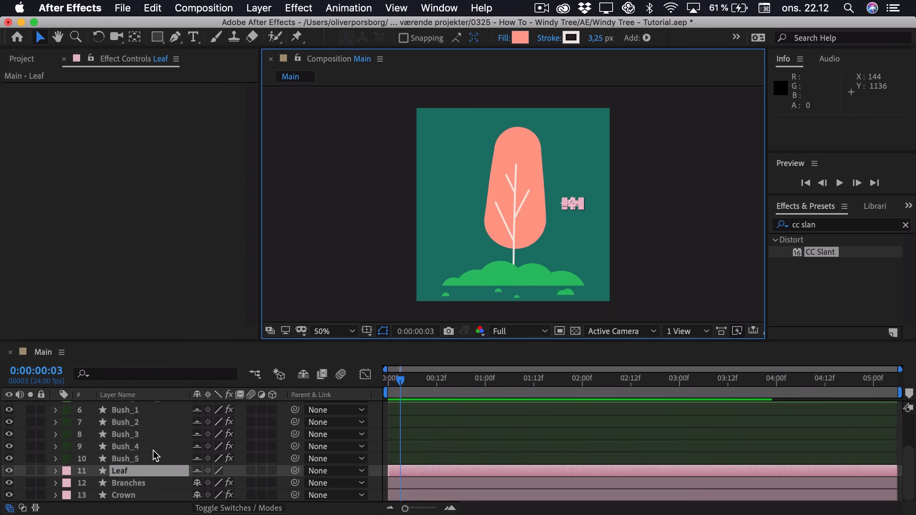
{"action": "left_click_drag", "start_coordinate": [400, 383], "coordinate": [318, 381]}
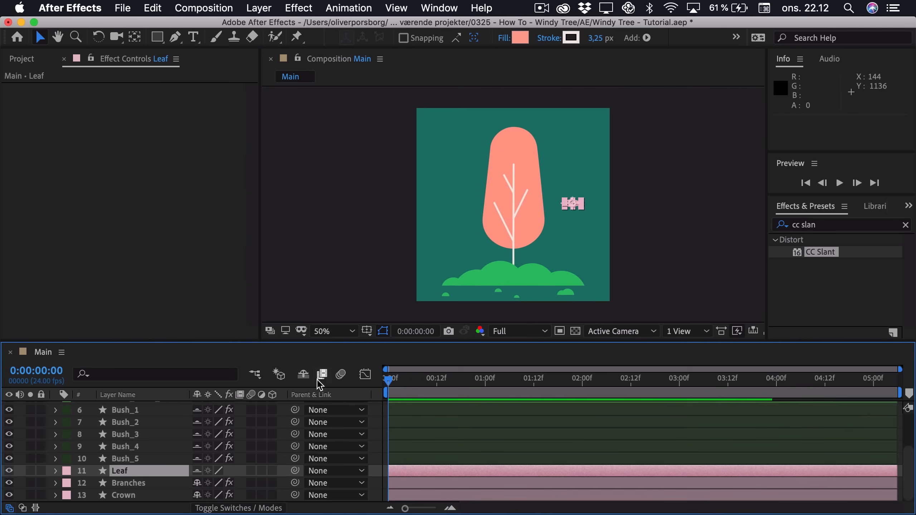
{"action": "left_click_drag", "start_coordinate": [567, 202], "coordinate": [514, 99]}
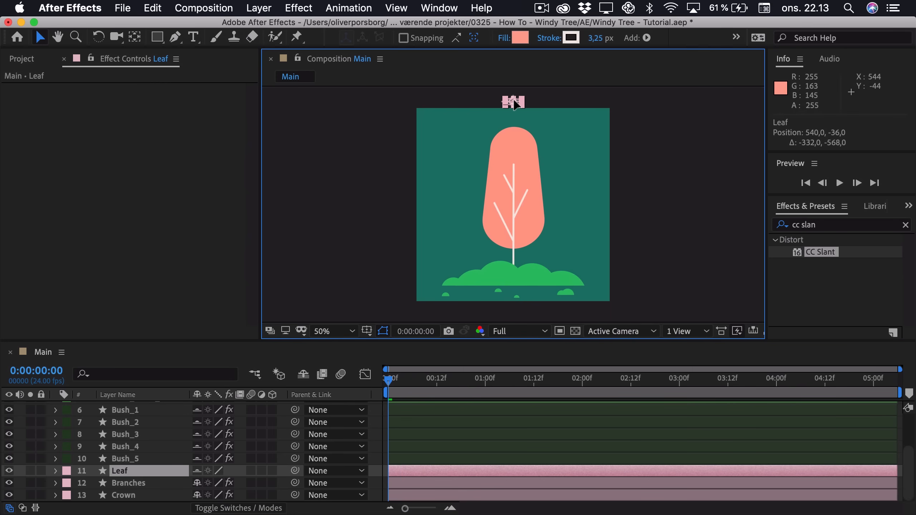
Step: Reveal the Leaf layer's Position and separate it into X and Y dimensions
{"action": "left_click", "coordinate": [125, 471]}
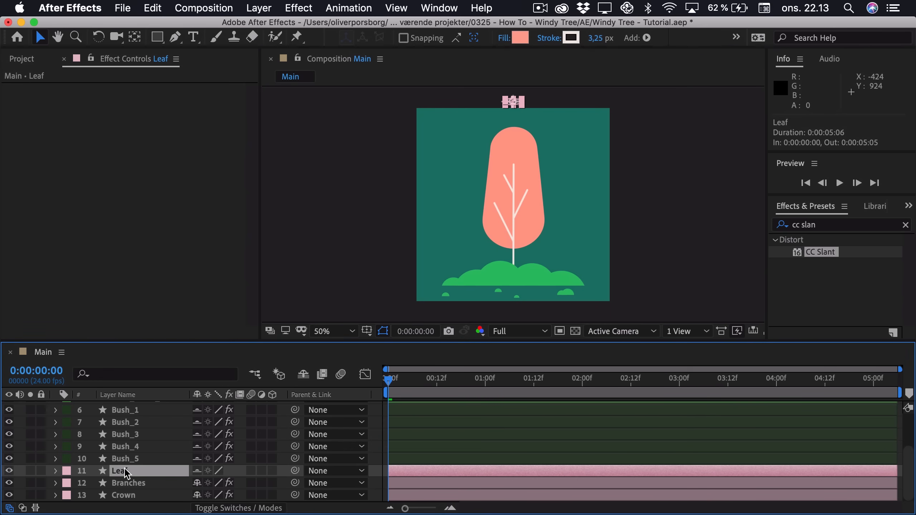
{"action": "key", "text": "p"}
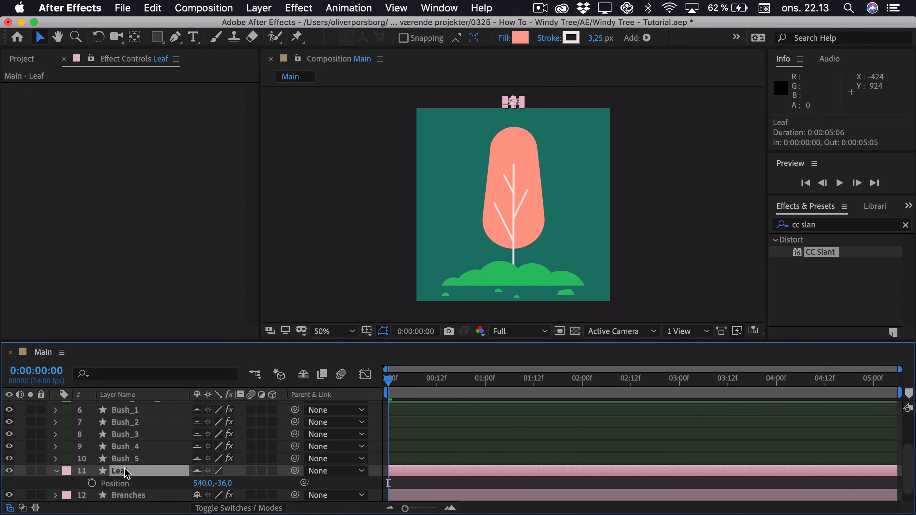
{"action": "right_click", "coordinate": [109, 482]}
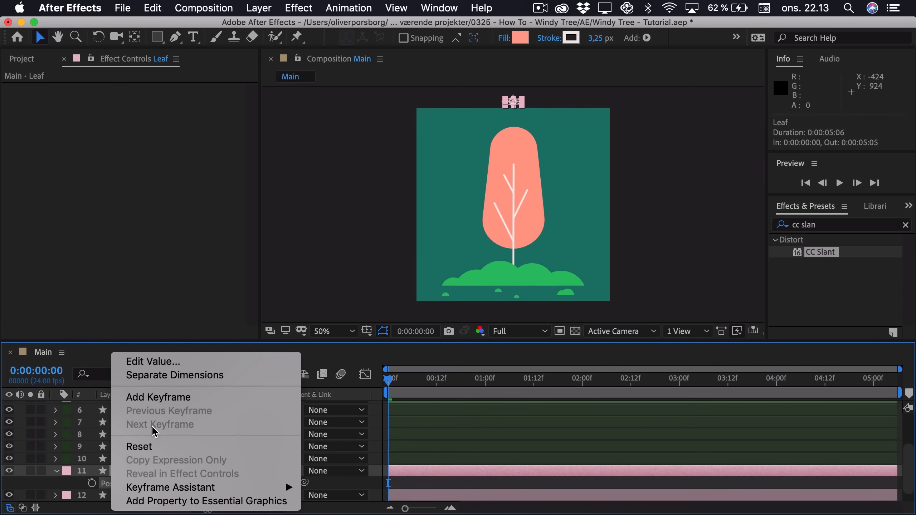
{"action": "left_click", "coordinate": [156, 376]}
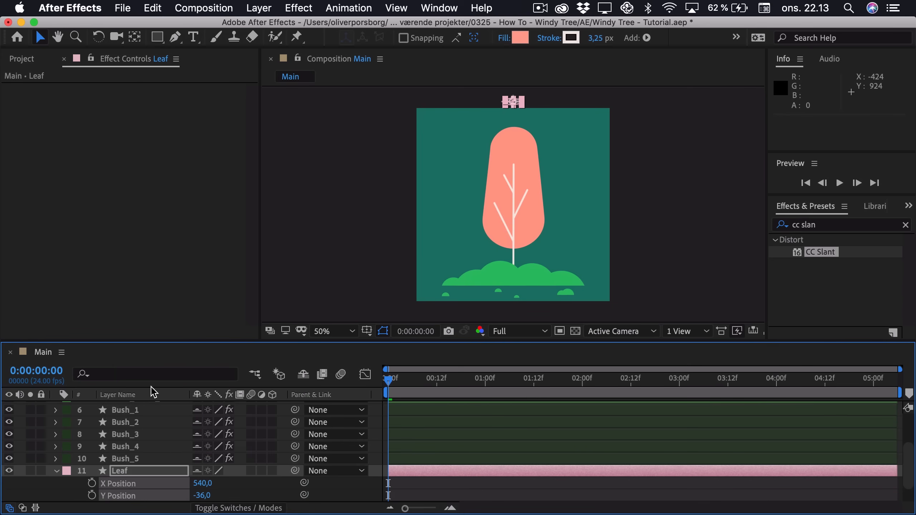
{"action": "scroll", "coordinate": [137, 446], "scroll_direction": "down", "scroll_amount": 2}
{"action": "left_click", "coordinate": [59, 471]}
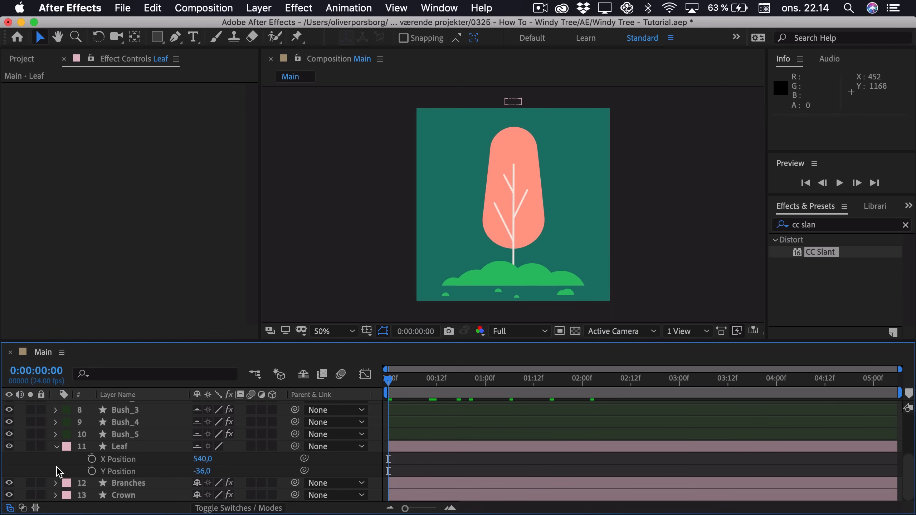
Step: Keyframe Leaf's Y Position at 0:00:00:00, and move the leaf straight down below the canvas to Y 1124 at 0:00:02:02
{"action": "left_click", "coordinate": [92, 471]}
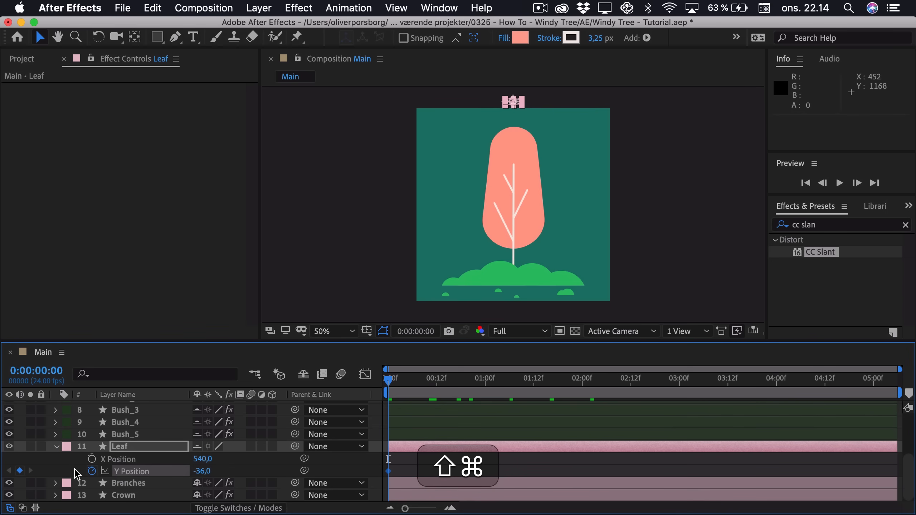
{"action": "key", "text": "shift+super+Right"}
{"action": "key", "text": "shift+super+Right"}
{"action": "key", "text": "shift+super+Right"}
{"action": "key", "text": "shift+super+Right"}
{"action": "key", "text": "shift+super+Right"}
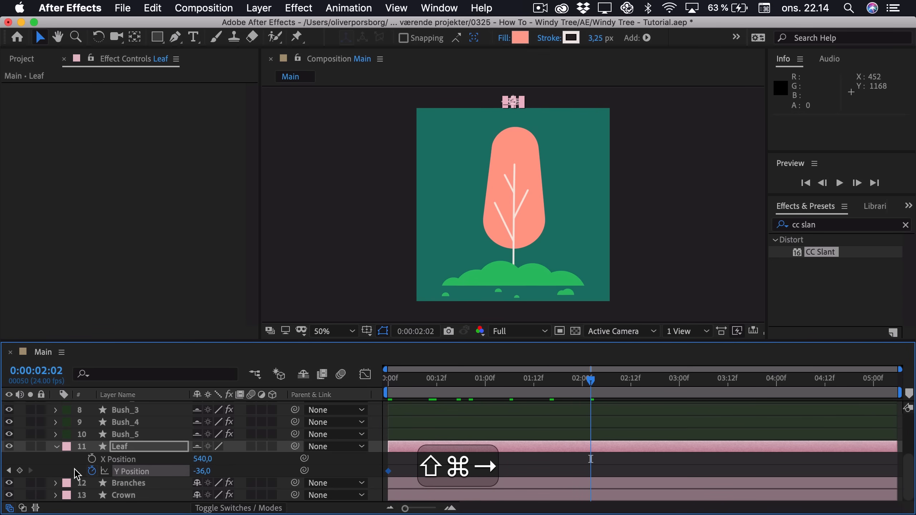
{"action": "left_click_drag", "start_coordinate": [514, 101], "coordinate": [509, 309]}
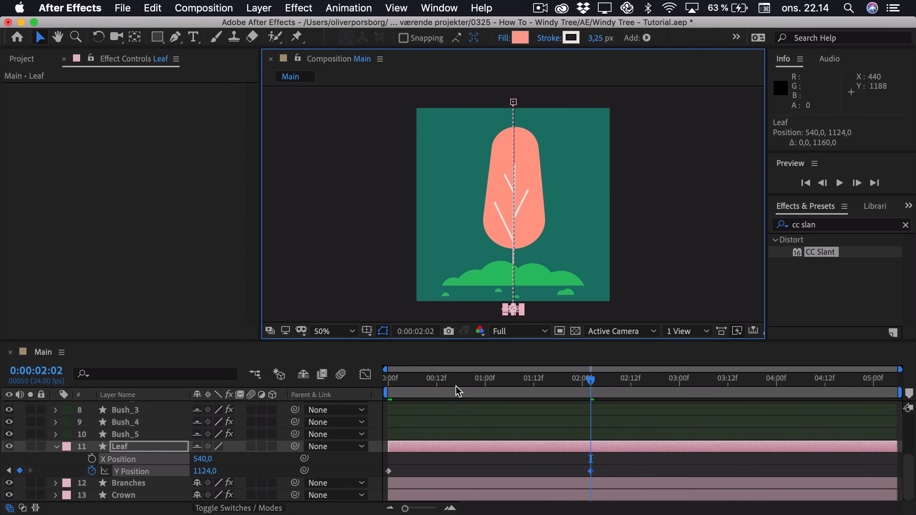
Step: Add an X Position keyframe to Leaf at 0:00:00:00 and nudge the leaf horizontally to X 340
{"action": "left_click_drag", "start_coordinate": [456, 385], "coordinate": [352, 386]}
{"action": "left_click", "coordinate": [403, 459]}
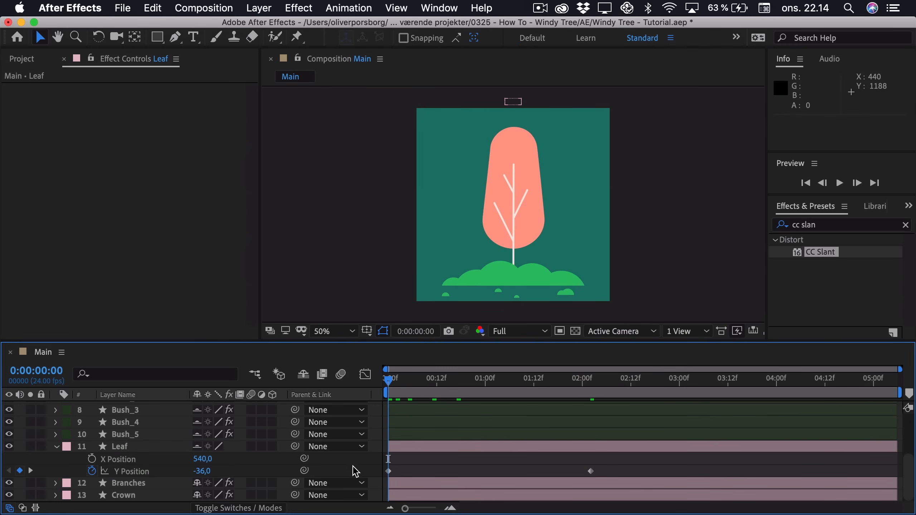
{"action": "left_click", "coordinate": [92, 460]}
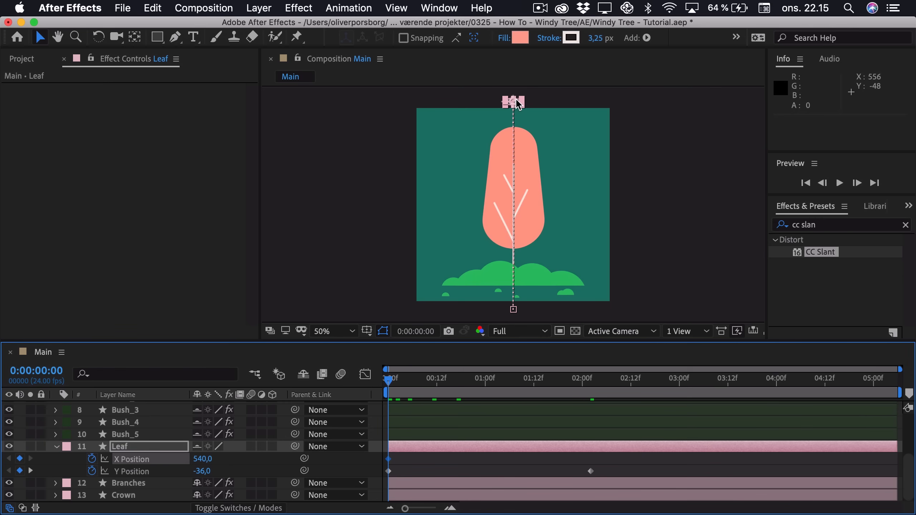
{"action": "key", "text": "shift"}
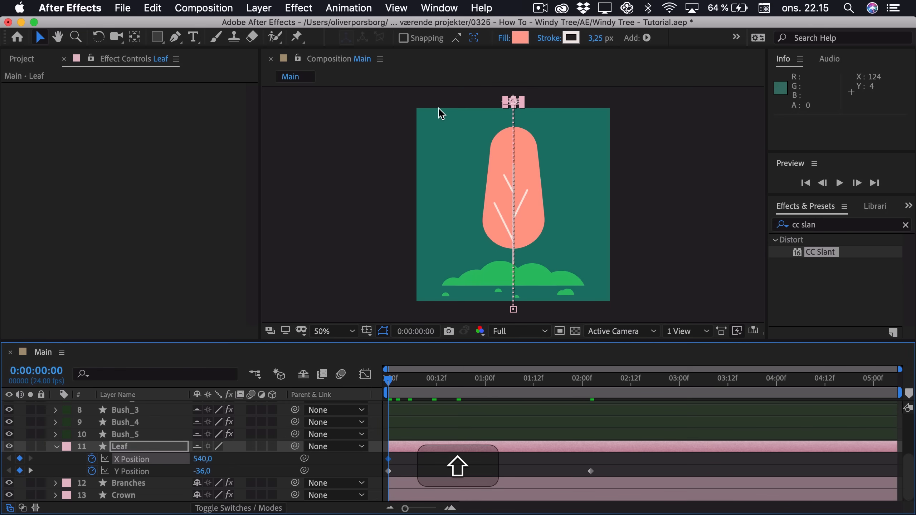
{"action": "key", "text": "shift+Left"}
{"action": "key", "text": "shift+Left"}
{"action": "key", "text": "shift+Left"}
{"action": "key", "text": "shift+Left"}
{"action": "key", "text": "shift+Left"}
{"action": "key", "text": "shift+Left"}
{"action": "key", "text": "shift+Left"}
{"action": "key", "text": "shift+Left"}
{"action": "key", "text": "shift+Left"}
{"action": "key", "text": "shift+Left"}
{"action": "key", "text": "shift+Left"}
{"action": "key", "text": "shift+Left"}
{"action": "key", "text": "shift+Left"}
{"action": "key", "text": "shift+Left"}
{"action": "key", "text": "shift+Left"}
{"action": "key", "text": "shift+Left"}
{"action": "key", "text": "shift+Left"}
{"action": "key", "text": "shift+Left"}
{"action": "key", "text": "shift+Left"}
{"action": "key", "text": "shift+Left"}
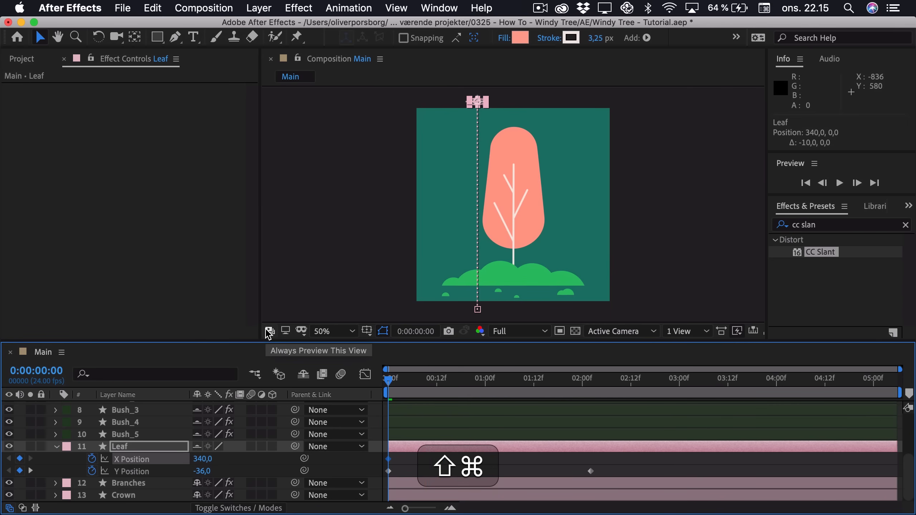
Step: At 0:00:00:20, nudge the leaf across the tree to an X Position of 740
{"action": "key", "text": "super+shift+Right"}
{"action": "key", "text": "super+shift+Right"}
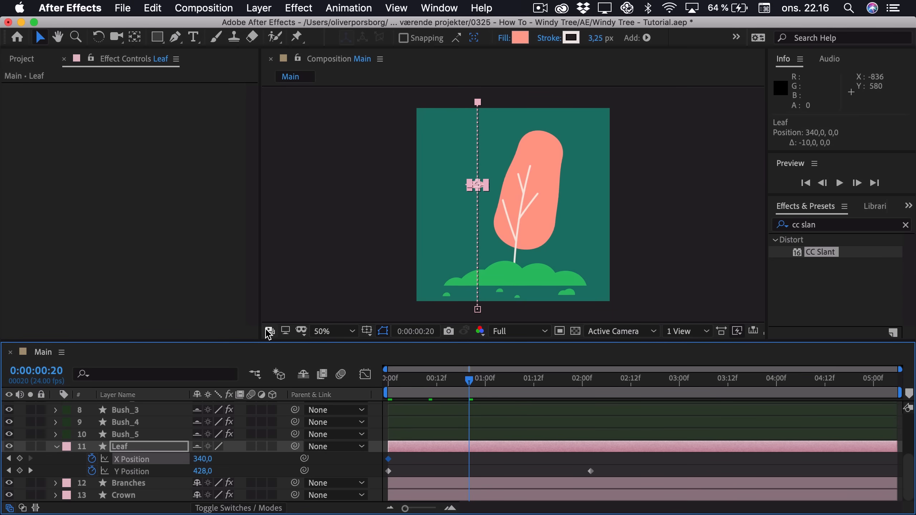
{"action": "key", "text": "shift+Right"}
{"action": "key", "text": "shift+Right"}
{"action": "key", "text": "shift+Right"}
{"action": "key", "text": "shift+Right"}
{"action": "key", "text": "shift+Right"}
{"action": "key", "text": "shift+Right"}
{"action": "key", "text": "shift+Right"}
{"action": "key", "text": "shift+Right"}
{"action": "key", "text": "shift+Right"}
{"action": "key", "text": "shift+Right"}
{"action": "key", "text": "shift+Right"}
{"action": "key", "text": "shift+Right"}
{"action": "key", "text": "shift+Right"}
{"action": "key", "text": "shift+Right"}
{"action": "key", "text": "shift+Right"}
{"action": "key", "text": "shift+Right"}
{"action": "key", "text": "shift+Right"}
{"action": "key", "text": "shift+Right"}
{"action": "key", "text": "shift+Right"}
{"action": "key", "text": "shift+Right"}
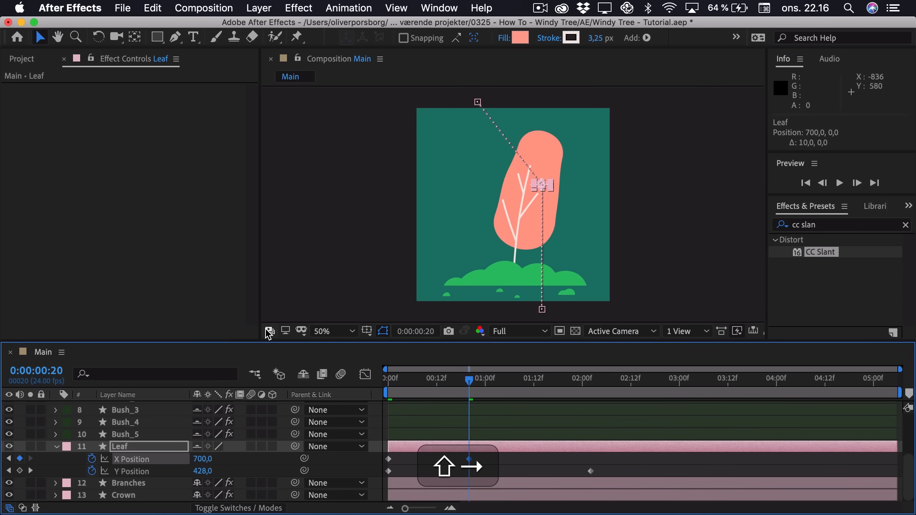
{"action": "key", "text": "shift+Right"}
{"action": "key", "text": "shift+Right"}
{"action": "key", "text": "shift+Right"}
{"action": "key", "text": "shift+Right"}
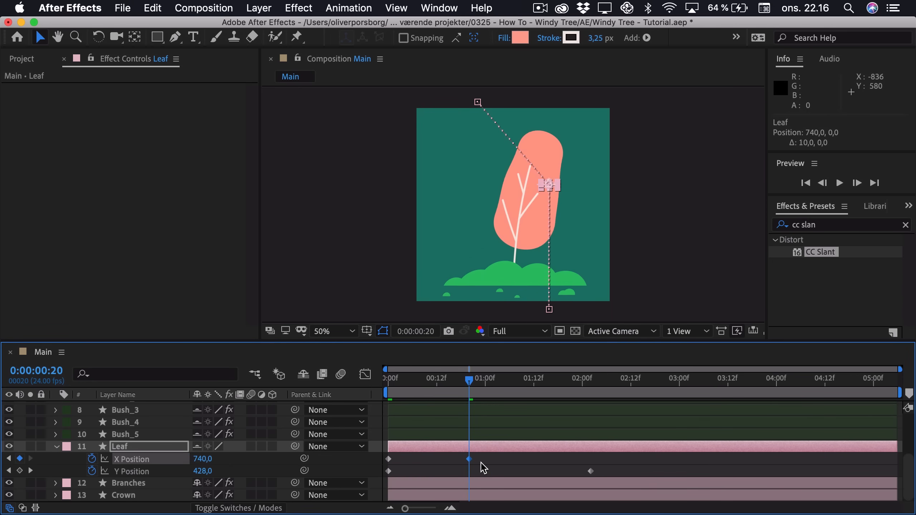
Step: Copy Leaf's two X Position keyframes and paste them at 0:00:01:16 to repeat the side-to-side movement
{"action": "left_click_drag", "start_coordinate": [483, 462], "coordinate": [379, 453]}
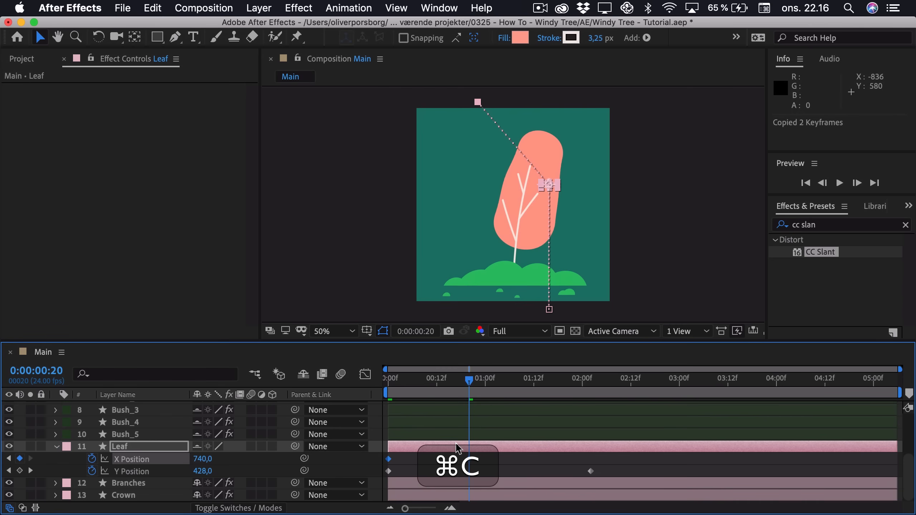
{"action": "key", "text": "shift+super+Right"}
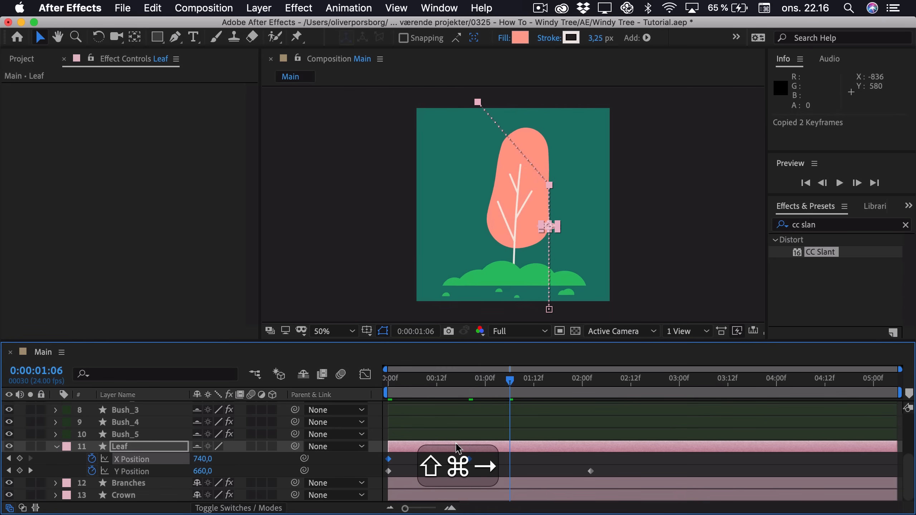
{"action": "key", "text": "shift+super+Right"}
{"action": "key", "text": "super+v"}
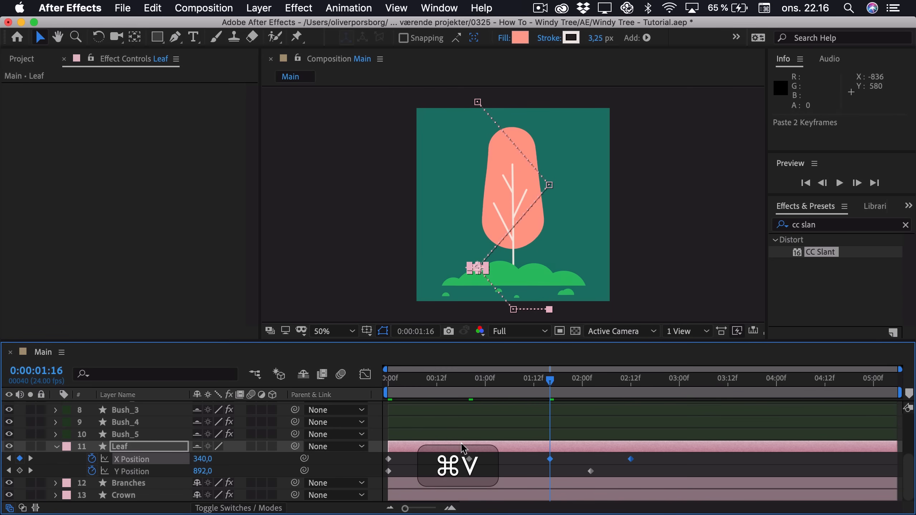
Step: Preview the leaf's zigzag fall from 0:00:00:00, stop playback and deselect the keyframes
{"action": "left_click_drag", "start_coordinate": [550, 380], "coordinate": [388, 380]}
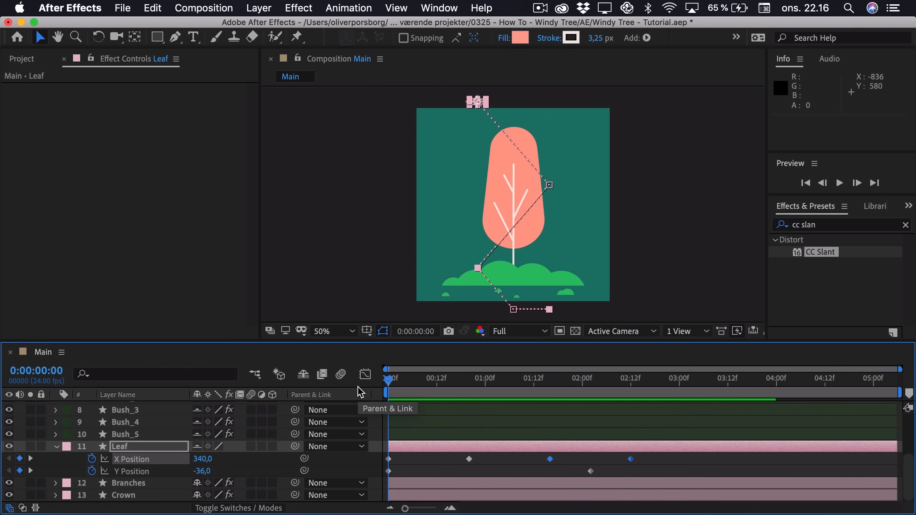
{"action": "key", "text": "space"}
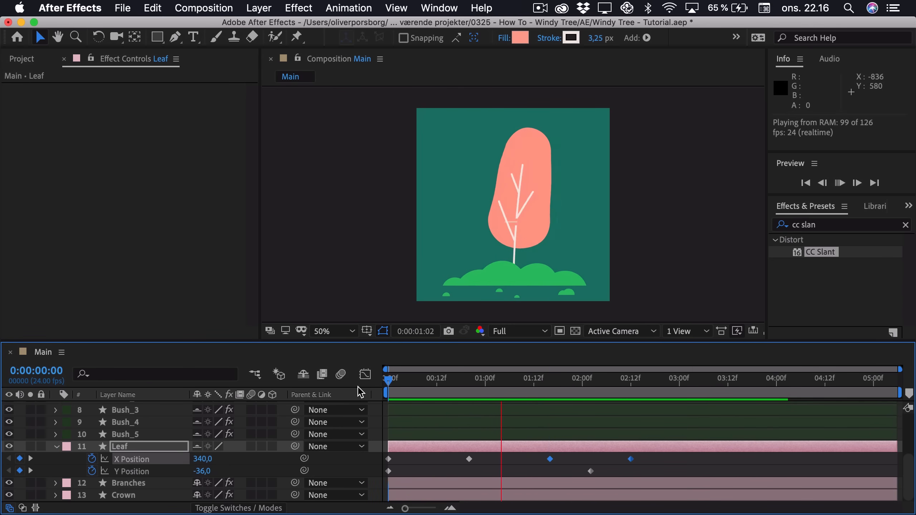
{"action": "key", "text": "space"}
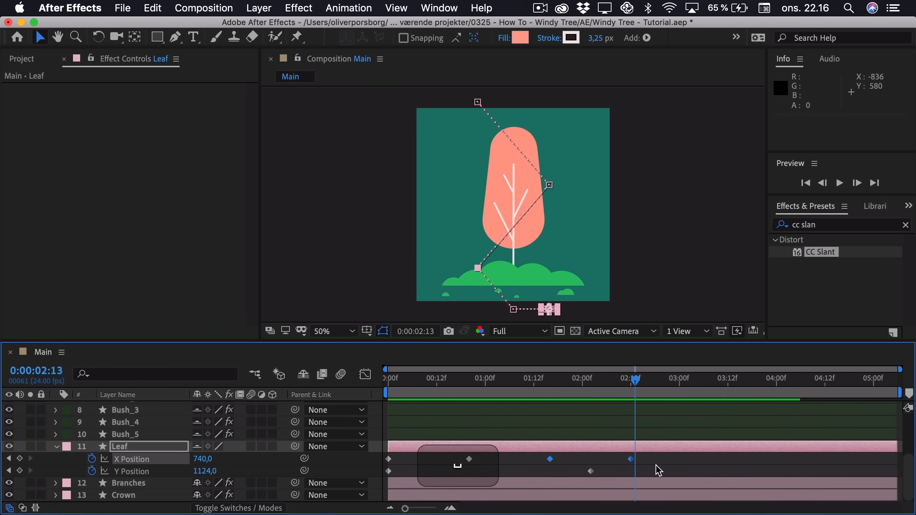
{"action": "left_click", "coordinate": [643, 465]}
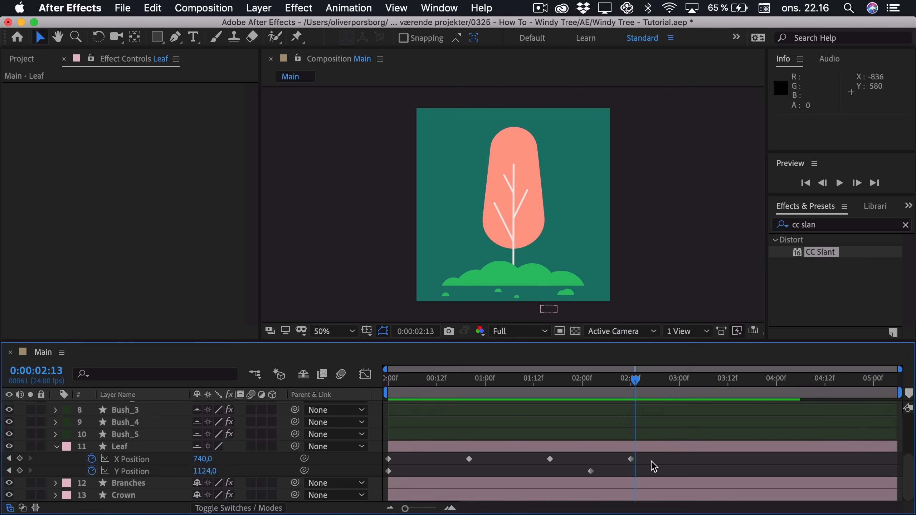
Step: Set Leaf's Rotation to 10° at 0:00:00:00 and enable keyframing for it
{"action": "left_click", "coordinate": [562, 444]}
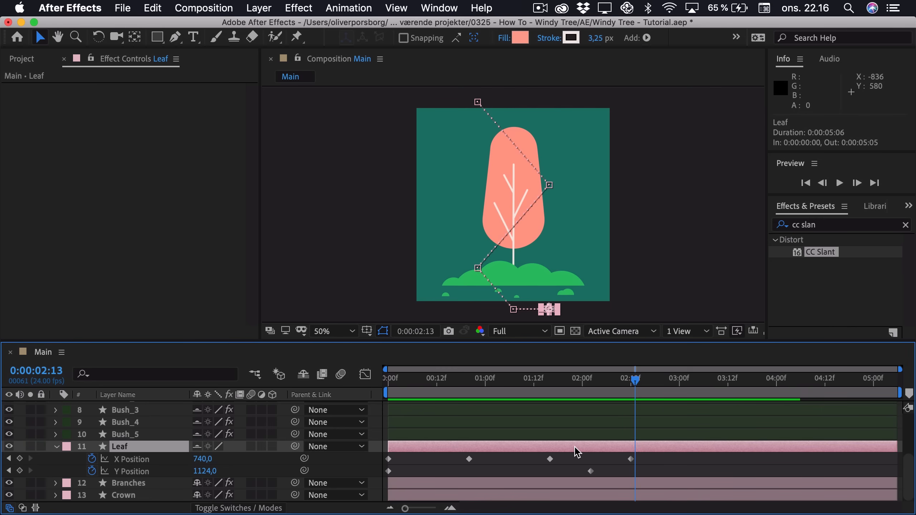
{"action": "key", "text": "shift"}
{"action": "key", "text": "shift+r"}
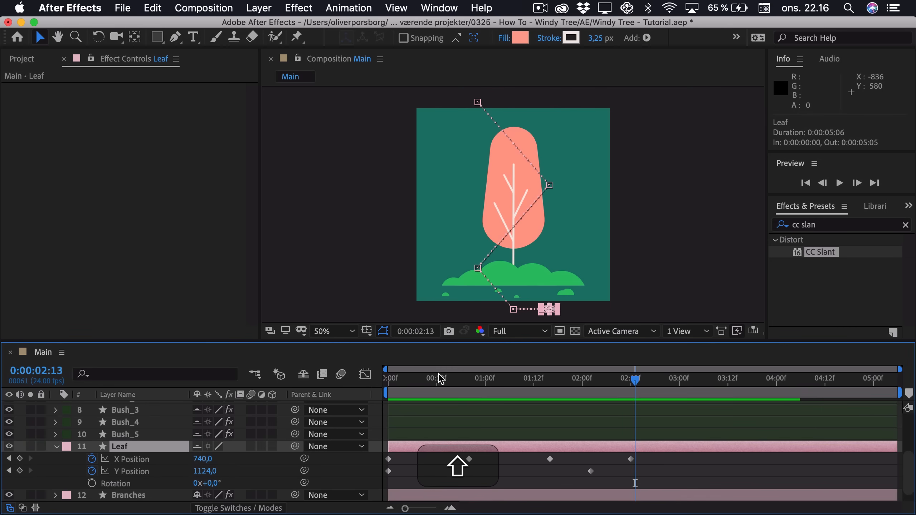
{"action": "key", "text": "Home"}
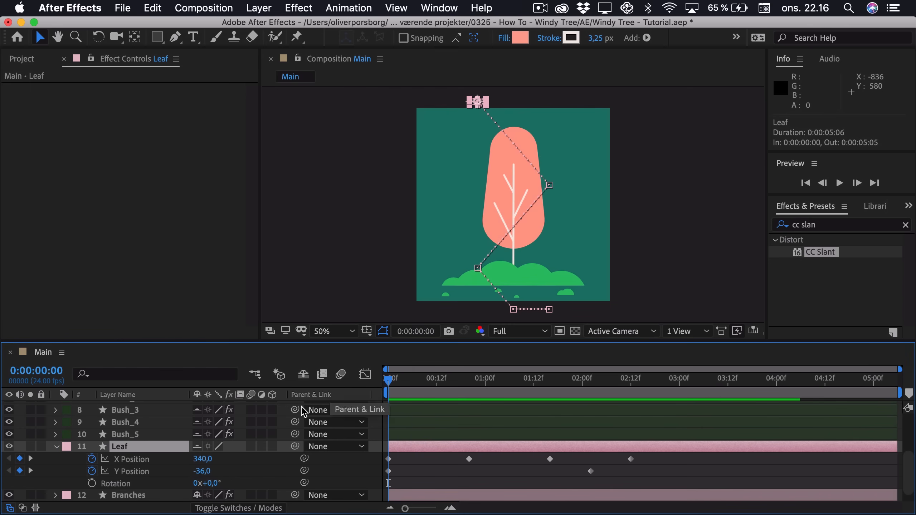
{"action": "left_click", "coordinate": [242, 470]}
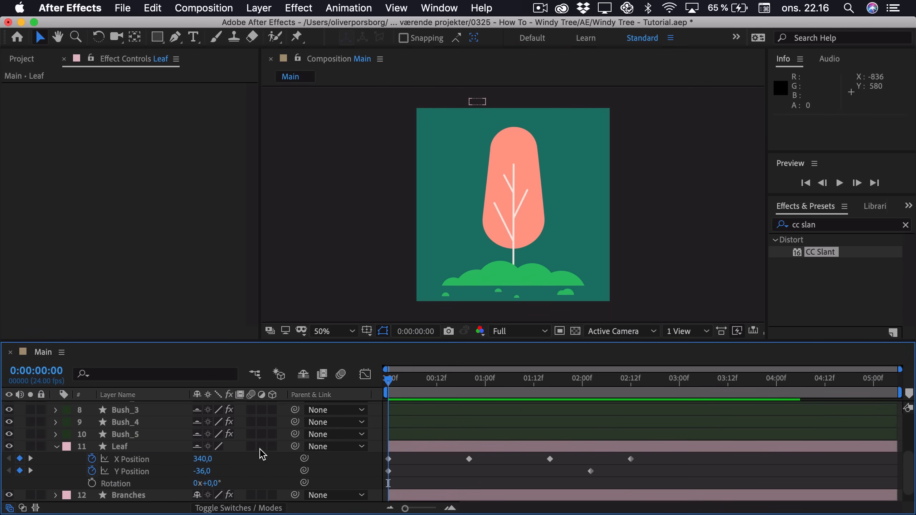
{"action": "left_click_drag", "start_coordinate": [215, 483], "coordinate": [222, 483]}
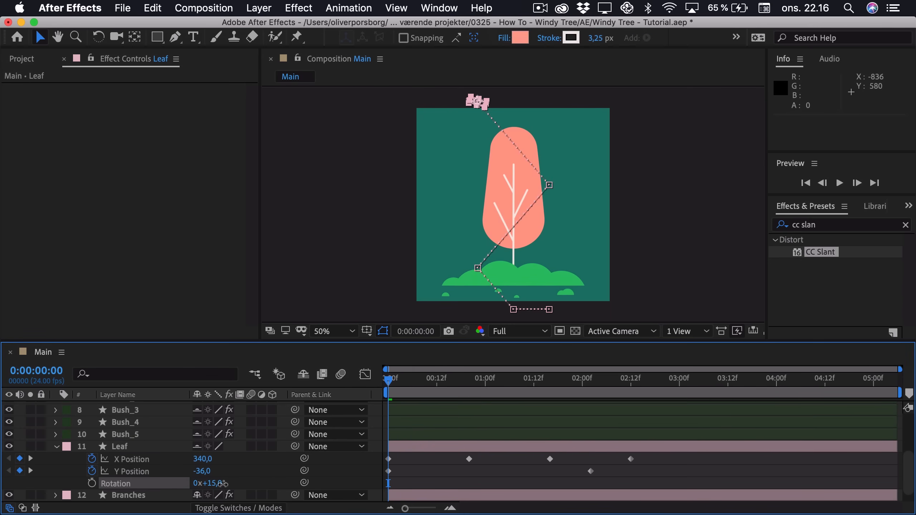
{"action": "left_click", "coordinate": [218, 484]}
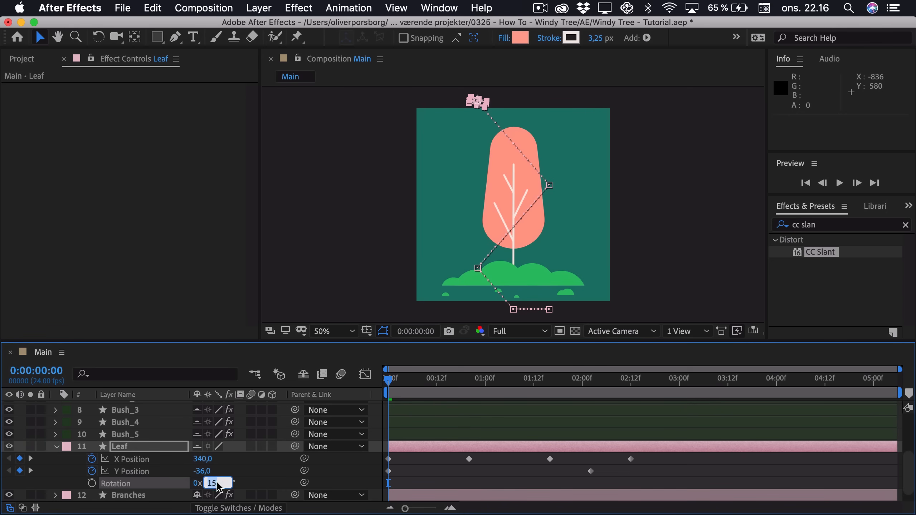
{"action": "type", "text": "10"}
{"action": "key", "text": "Return"}
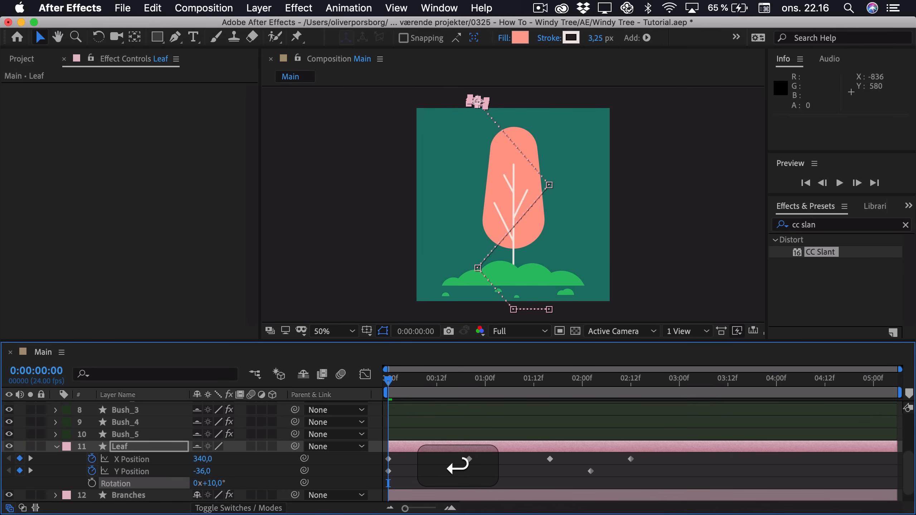
{"action": "left_click", "coordinate": [92, 483]}
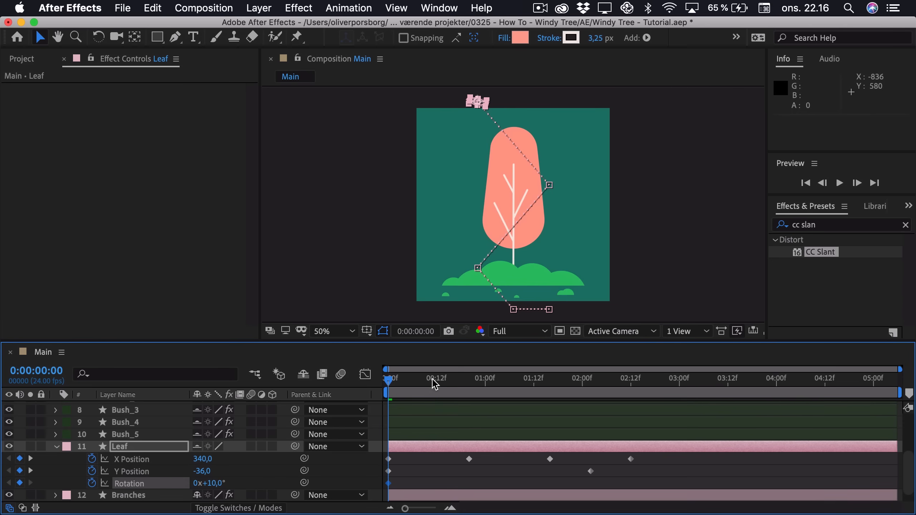
Step: Add a Rotation keyframe of -10° to Leaf at 0:00:00:20
{"action": "left_click_drag", "start_coordinate": [403, 379], "coordinate": [462, 382]}
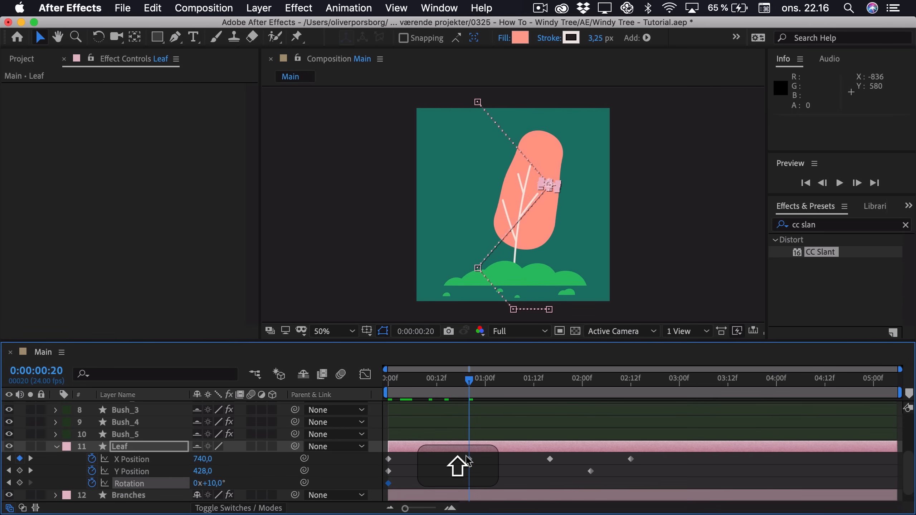
{"action": "left_click", "coordinate": [218, 484]}
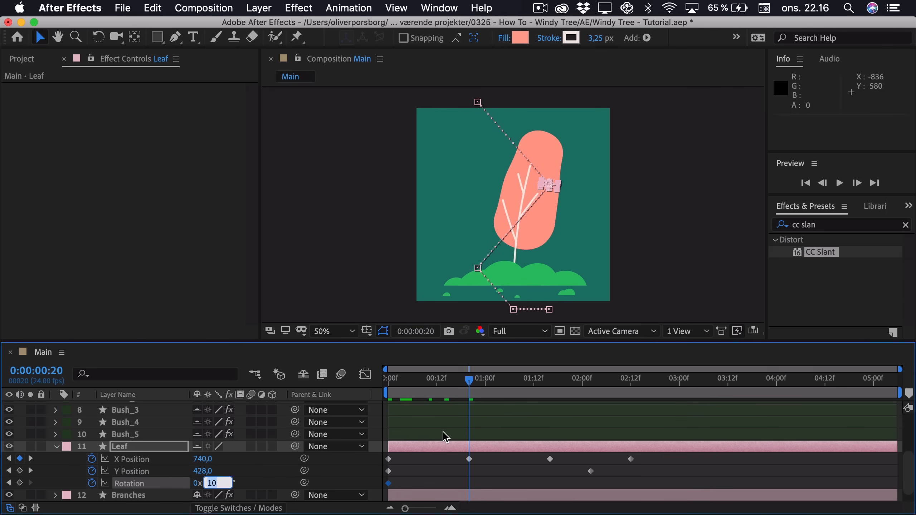
{"action": "type", "text": "-10"}
{"action": "key", "text": "Return"}
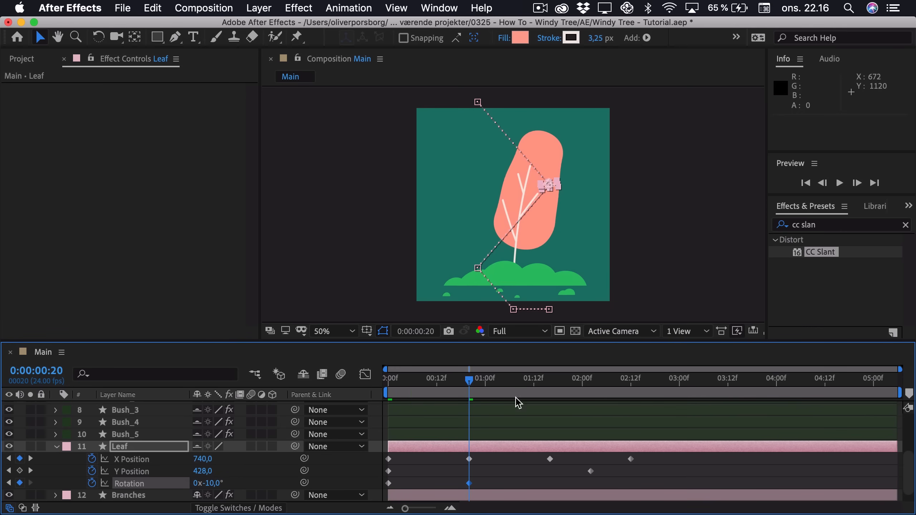
Step: Copy Leaf's two Rotation keyframes and paste them at 0:00:01:16
{"action": "left_click_drag", "start_coordinate": [476, 490], "coordinate": [377, 480]}
{"action": "key", "text": "cmd+c"}
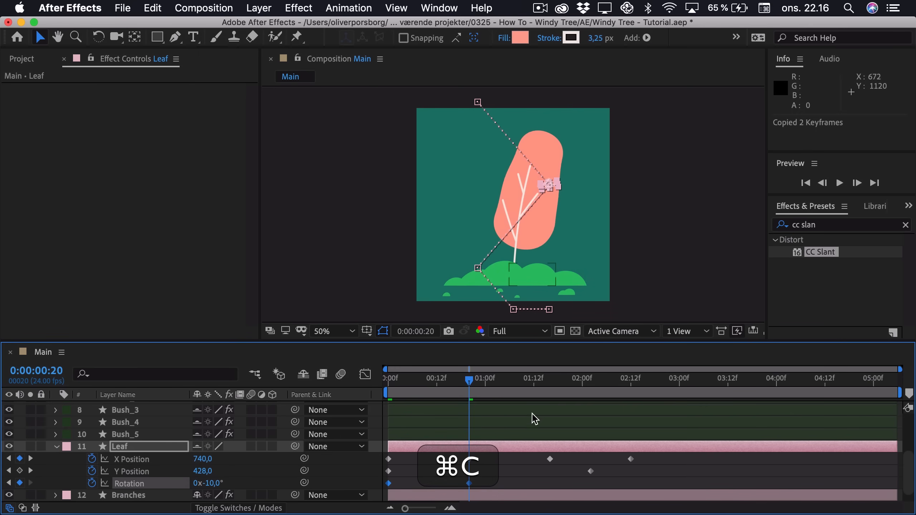
{"action": "left_click", "coordinate": [516, 383]}
{"action": "left_click", "coordinate": [549, 383]}
{"action": "key", "text": "cmd+shift+v"}
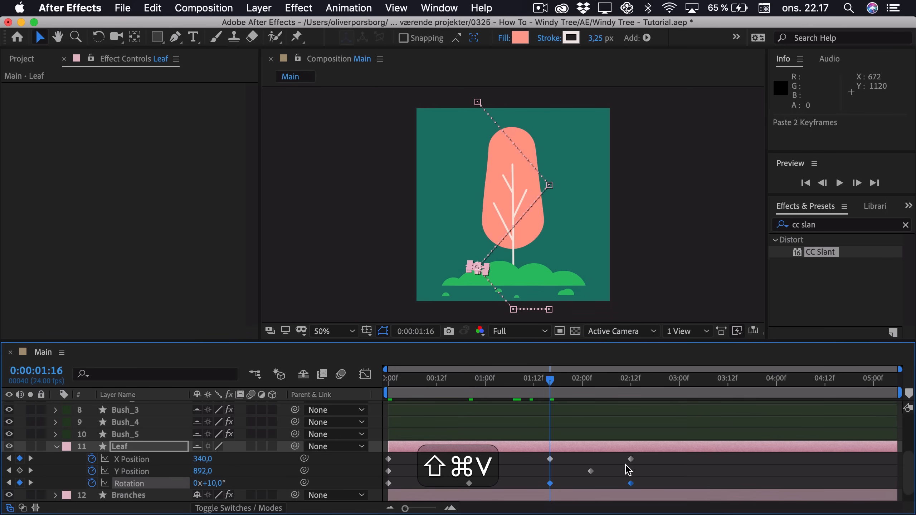
Step: Apply Easy Ease to all of Leaf's X Position and Rotation keyframes
{"action": "left_click_drag", "start_coordinate": [646, 466], "coordinate": [371, 451]}
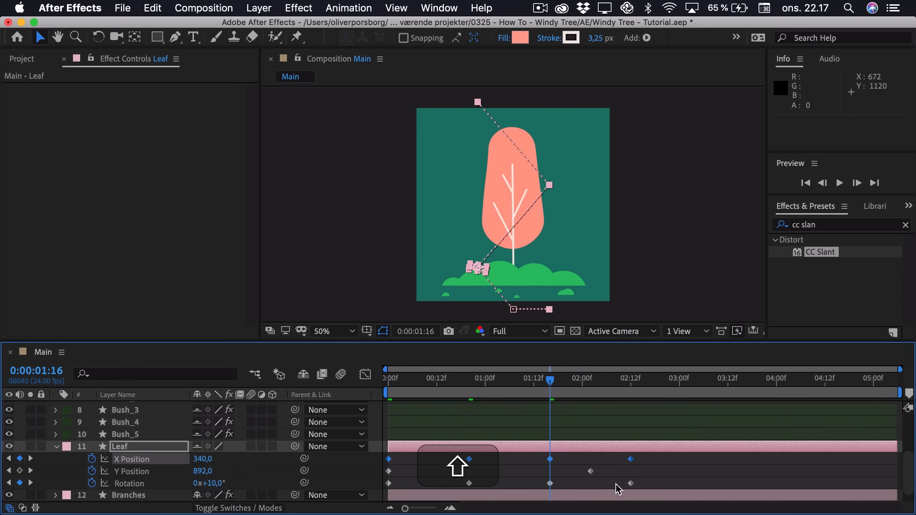
{"action": "left_click_drag", "start_coordinate": [648, 489], "coordinate": [375, 496]}
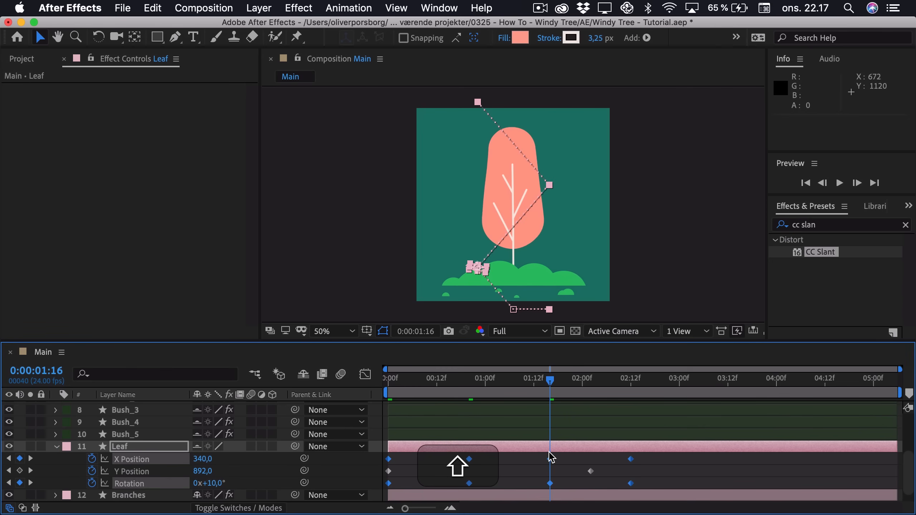
{"action": "key", "text": "F9"}
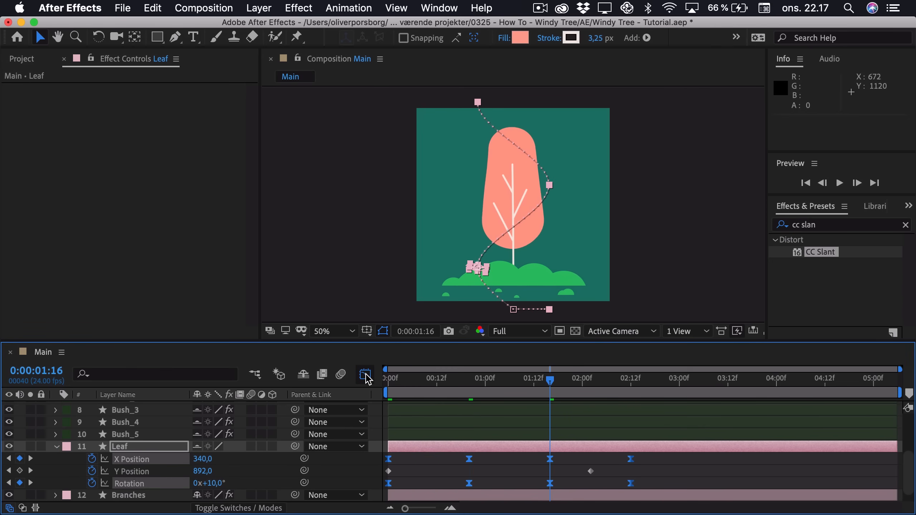
Step: Lengthen the ease handles of Leaf's X Position and Rotation keyframes to about half the keyframe spacing in the value graph
{"action": "left_click", "coordinate": [366, 376]}
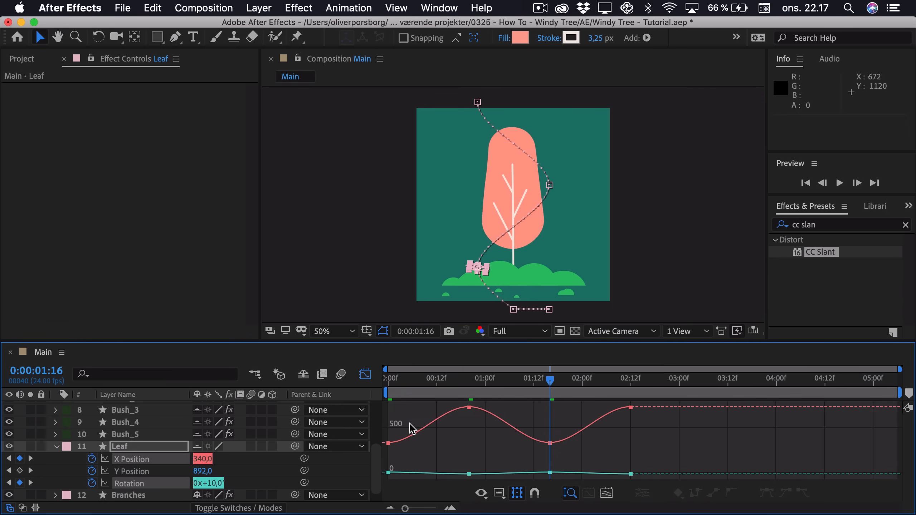
{"action": "left_click_drag", "start_coordinate": [412, 427], "coordinate": [379, 483]}
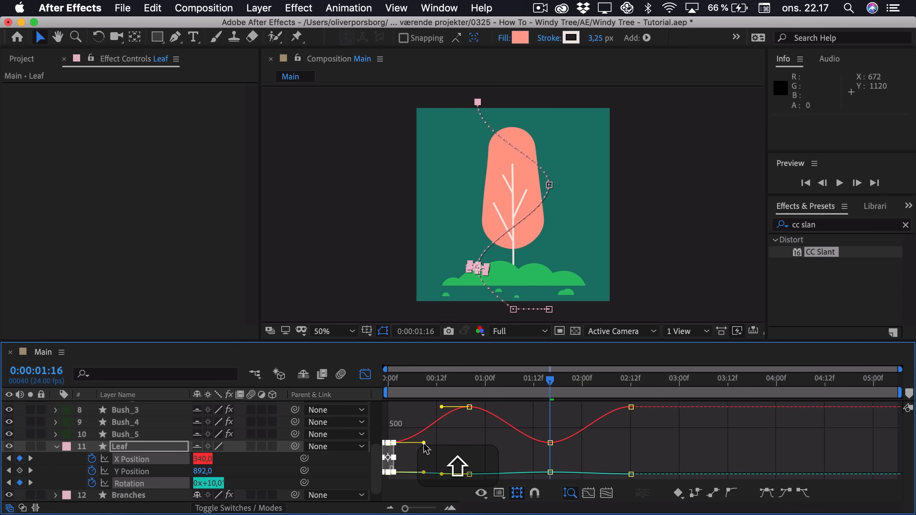
{"action": "left_click_drag", "start_coordinate": [475, 401], "coordinate": [431, 477]}
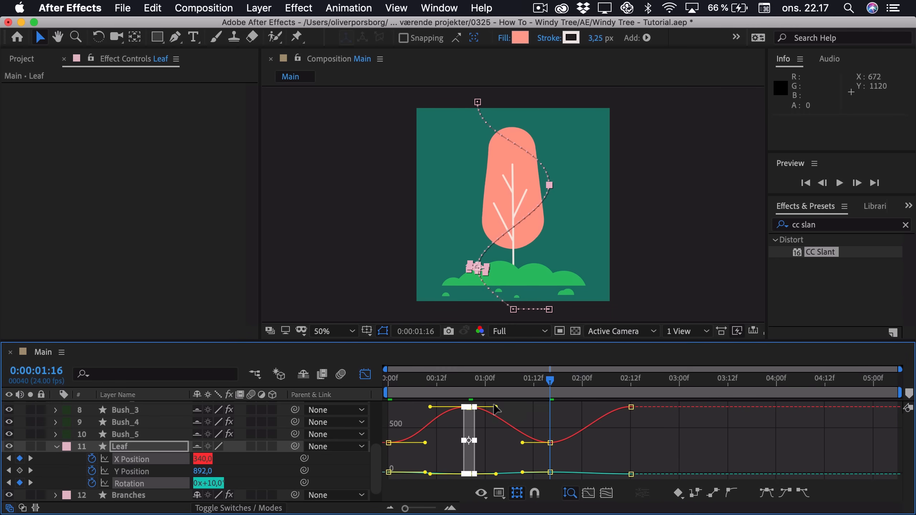
{"action": "left_click_drag", "start_coordinate": [556, 425], "coordinate": [546, 491]}
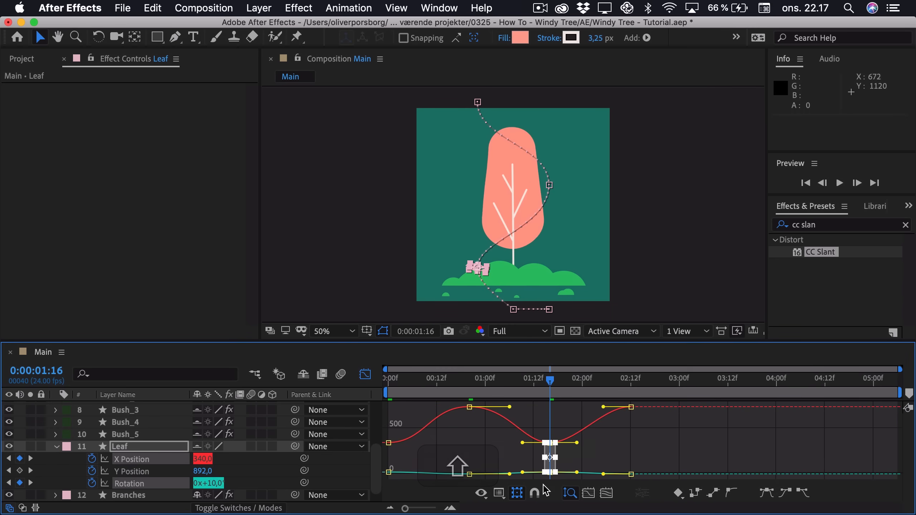
{"action": "left_click_drag", "start_coordinate": [522, 444], "coordinate": [511, 444]}
{"action": "left_click_drag", "start_coordinate": [557, 421], "coordinate": [541, 475]}
{"action": "left_click_drag", "start_coordinate": [577, 444], "coordinate": [591, 444]}
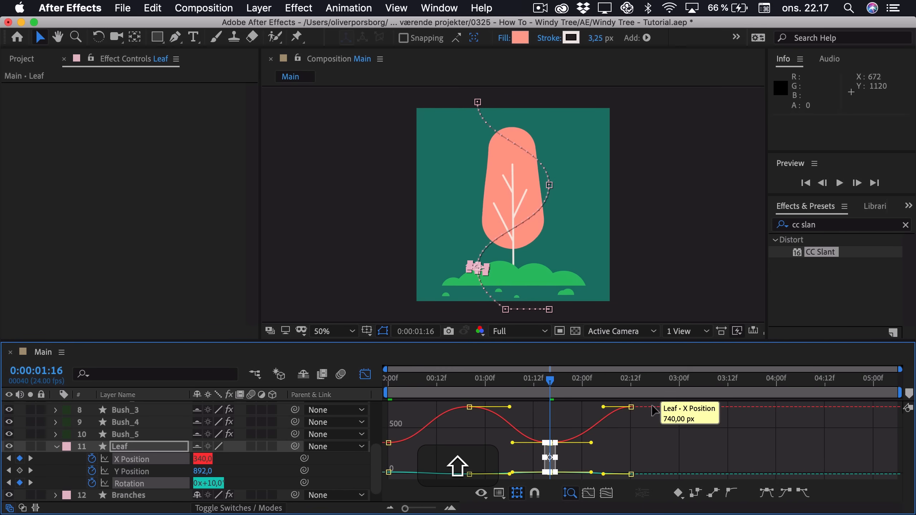
{"action": "left_click_drag", "start_coordinate": [646, 402], "coordinate": [597, 474]}
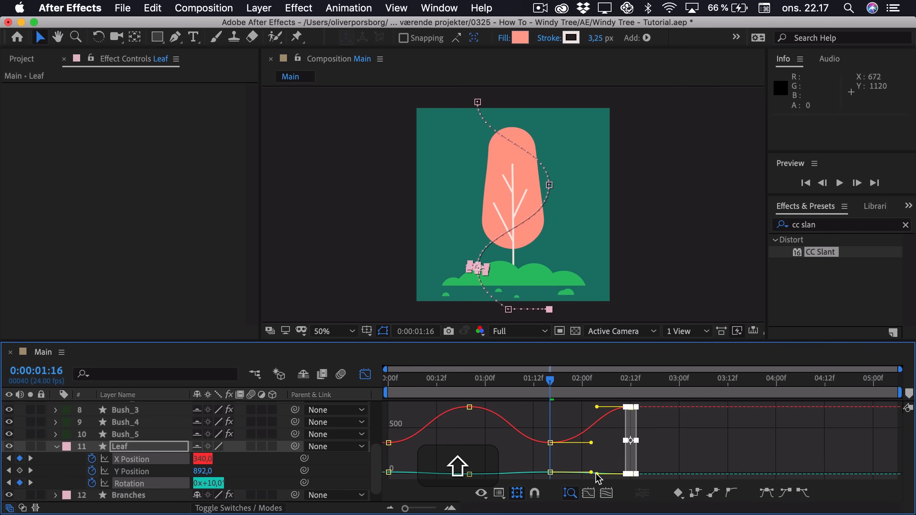
{"action": "left_click", "coordinate": [366, 376]}
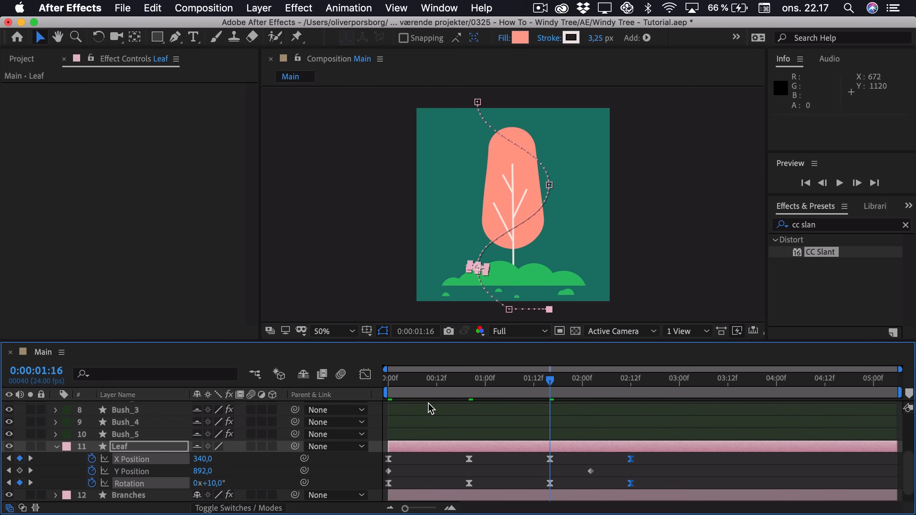
Step: Preview the eased leaf fall from 0:00:00:00 and stop playback
{"action": "left_click", "coordinate": [401, 473]}
{"action": "key", "text": "Home"}
{"action": "key", "text": "space"}
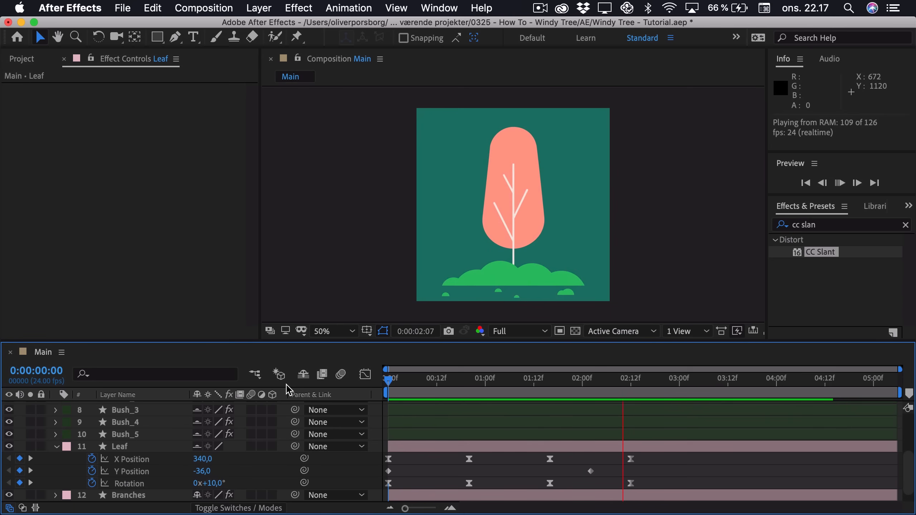
{"action": "key", "text": "space"}
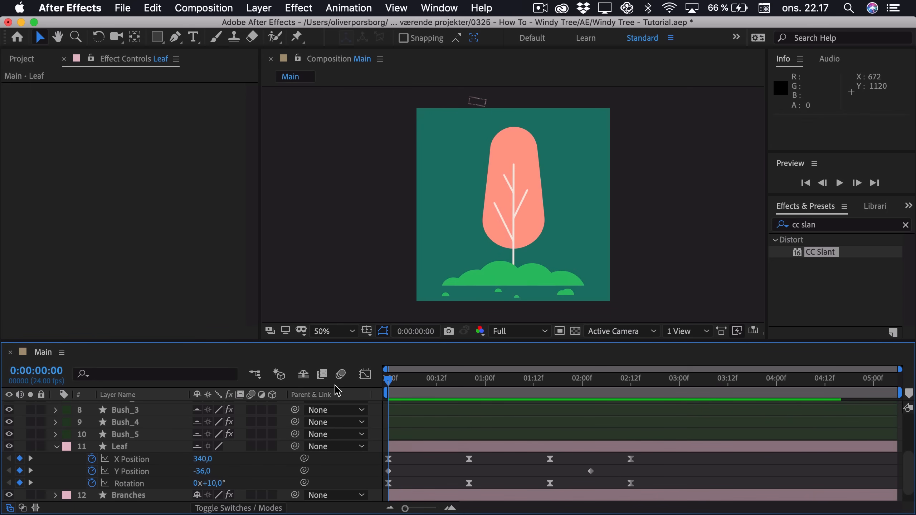
Step: Pre-compose the Leaf layer into a new composition named Leaf
{"action": "left_click", "coordinate": [411, 448]}
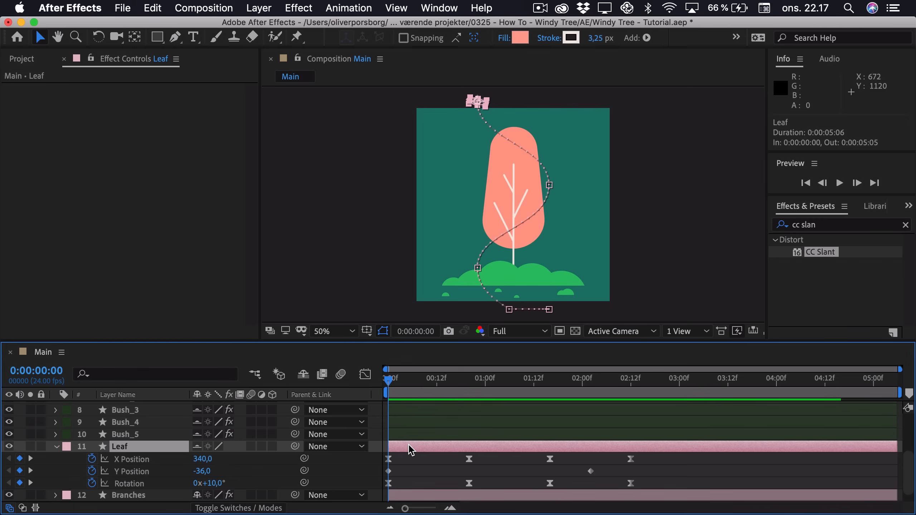
{"action": "right_click", "coordinate": [411, 449]}
{"action": "left_click", "coordinate": [482, 451]}
{"action": "type", "text": "Leaf"}
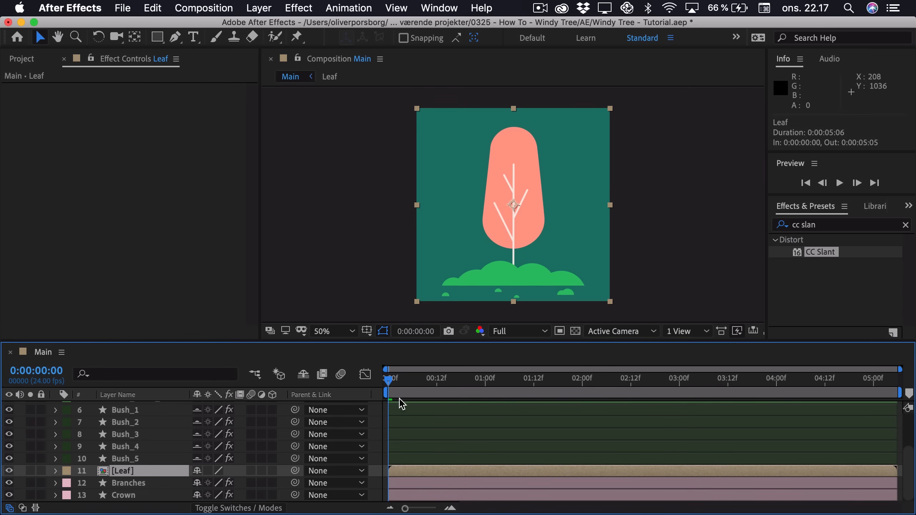
Step: At 0:00:00:01, move the Leaf precomp's anchor point onto the leaf's starting position at the canvas's upper edge
{"action": "left_click_drag", "start_coordinate": [388, 383], "coordinate": [395, 383]}
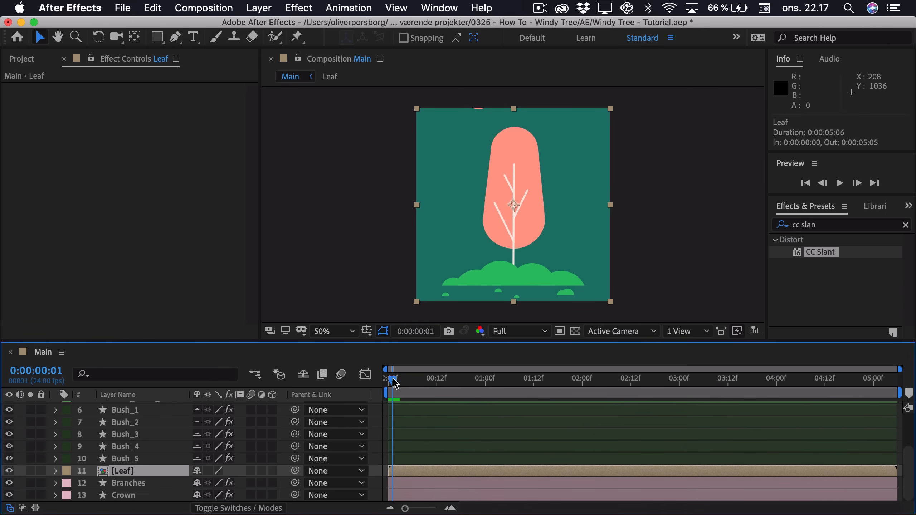
{"action": "left_click", "coordinate": [135, 37]}
{"action": "left_click_drag", "start_coordinate": [513, 203], "coordinate": [476, 106]}
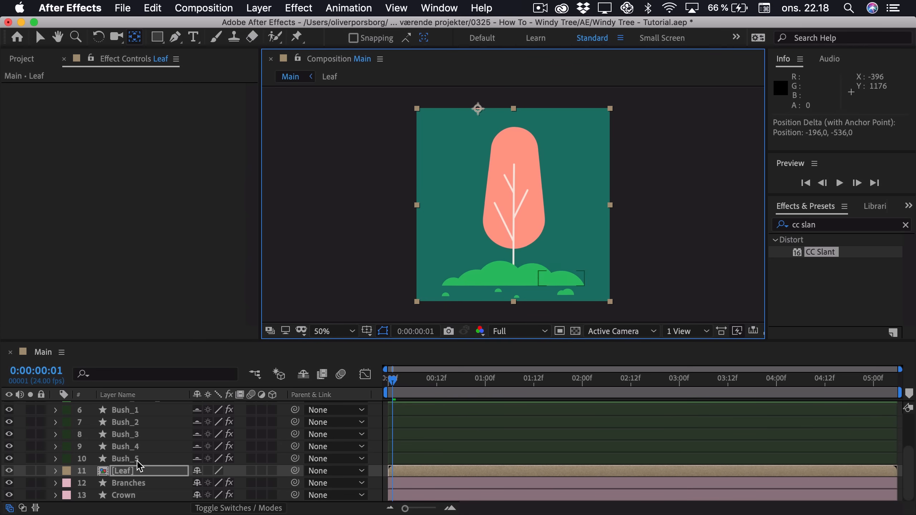
Step: Place the Leaf precomp beneath Crown in the layer order and reposition it behind the crown at about 616, 456
{"action": "left_click_drag", "start_coordinate": [129, 472], "coordinate": [123, 496]}
{"action": "left_click", "coordinate": [40, 36]}
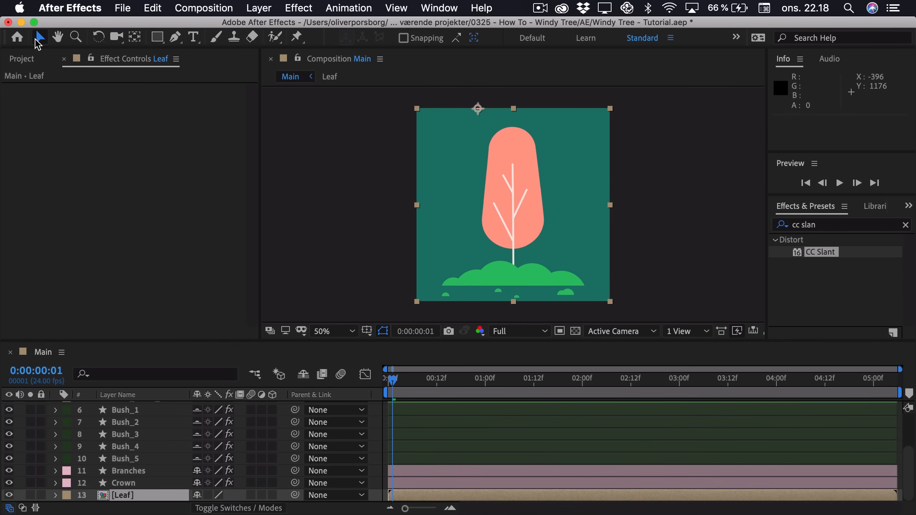
{"action": "left_click_drag", "start_coordinate": [498, 151], "coordinate": [526, 191]}
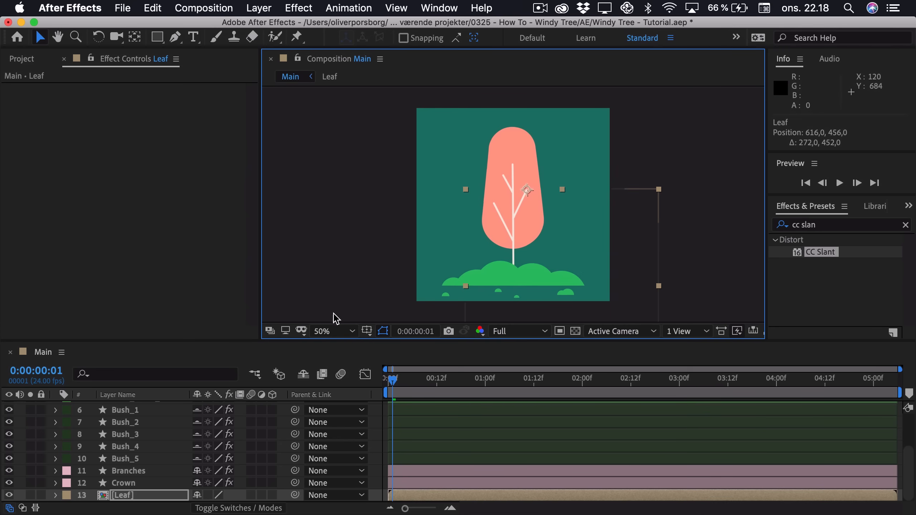
Step: Rotate the Leaf precomp to -55° and shift the layer in time to start at 0:00:00:02
{"action": "key", "text": "r"}
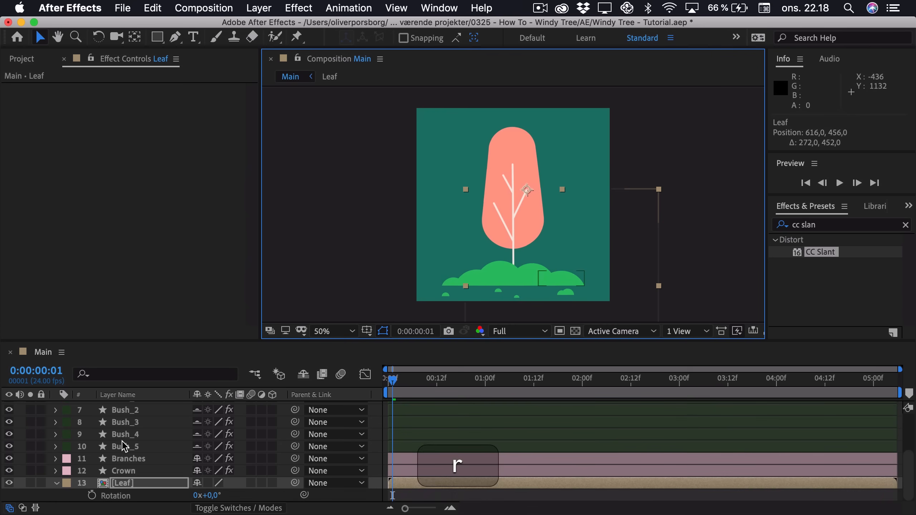
{"action": "left_click_drag", "start_coordinate": [206, 496], "coordinate": [178, 503]}
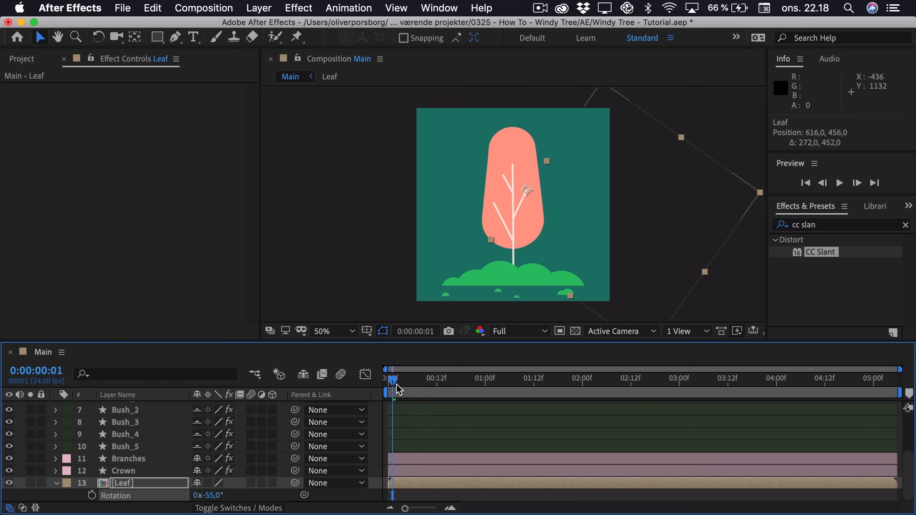
{"action": "left_click_drag", "start_coordinate": [397, 386], "coordinate": [413, 388]}
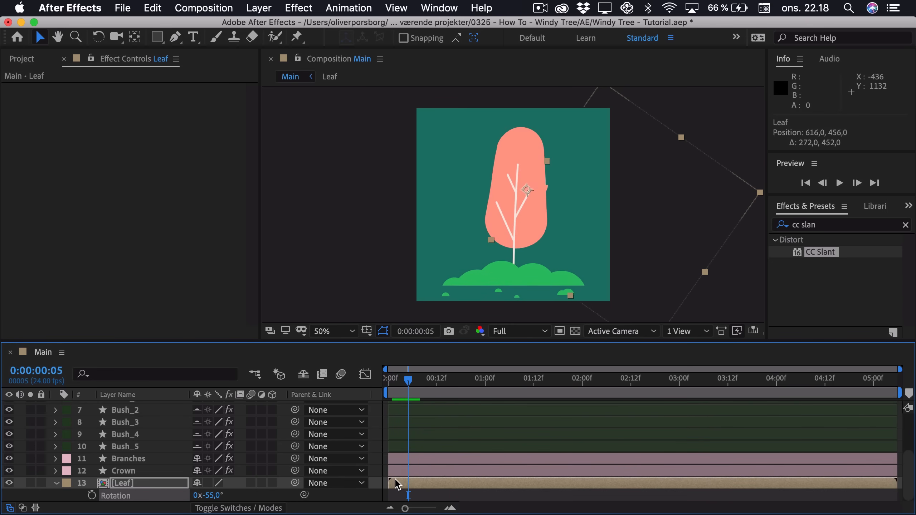
{"action": "left_click_drag", "start_coordinate": [395, 484], "coordinate": [406, 483]}
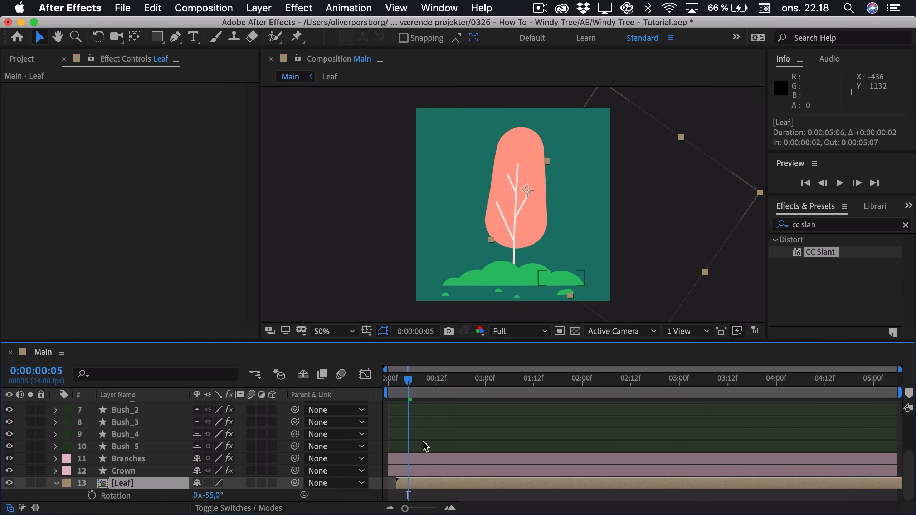
Step: Preview the leaf fall from the first frame, and set the Leaf precomp's rotation to -30°
{"action": "key", "text": "Home"}
{"action": "key", "text": "space"}
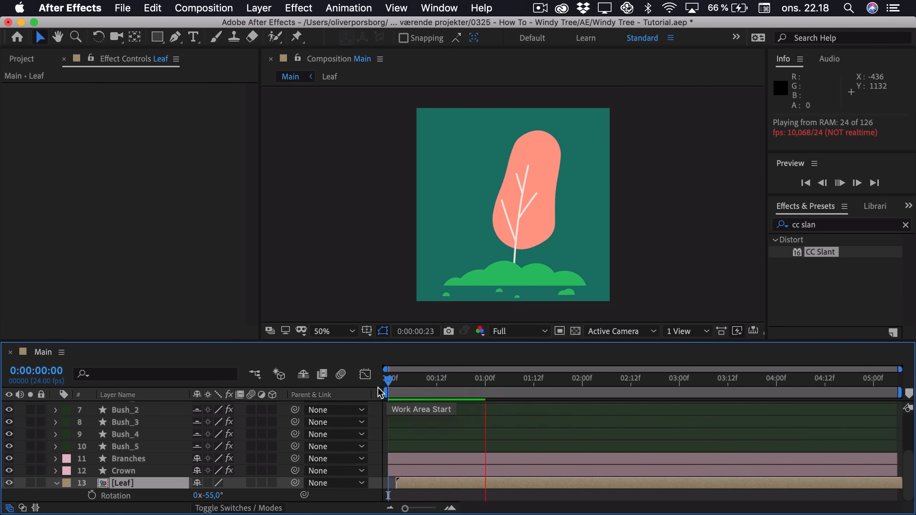
{"action": "key", "text": "space"}
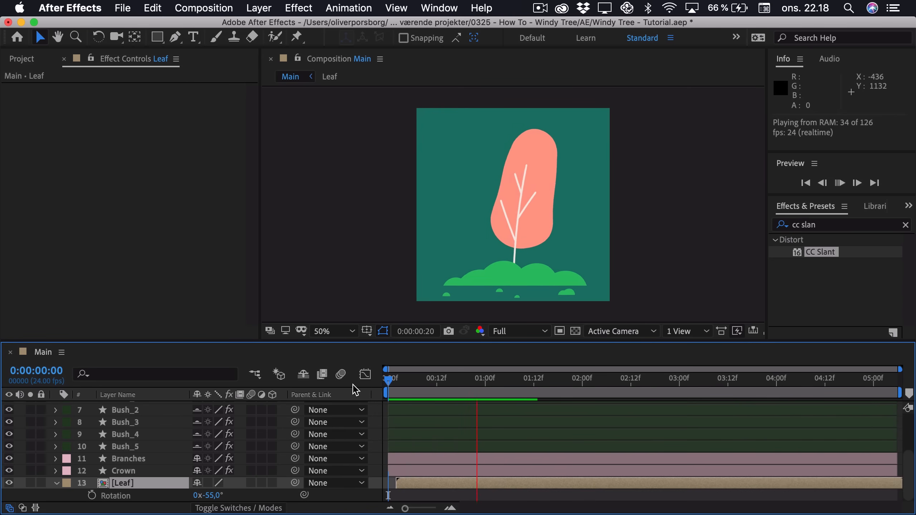
{"action": "key", "text": "space"}
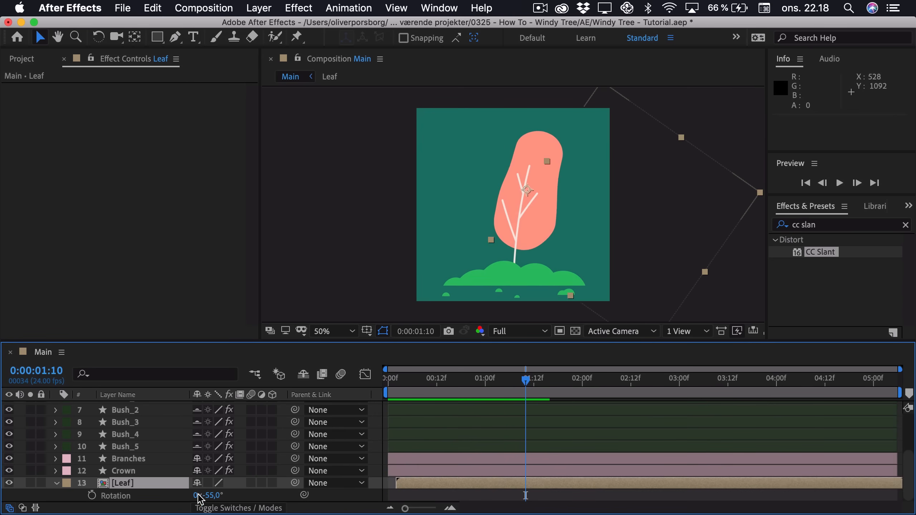
{"action": "left_click", "coordinate": [210, 498]}
{"action": "type", "text": "-30"}
{"action": "key", "text": "Return"}
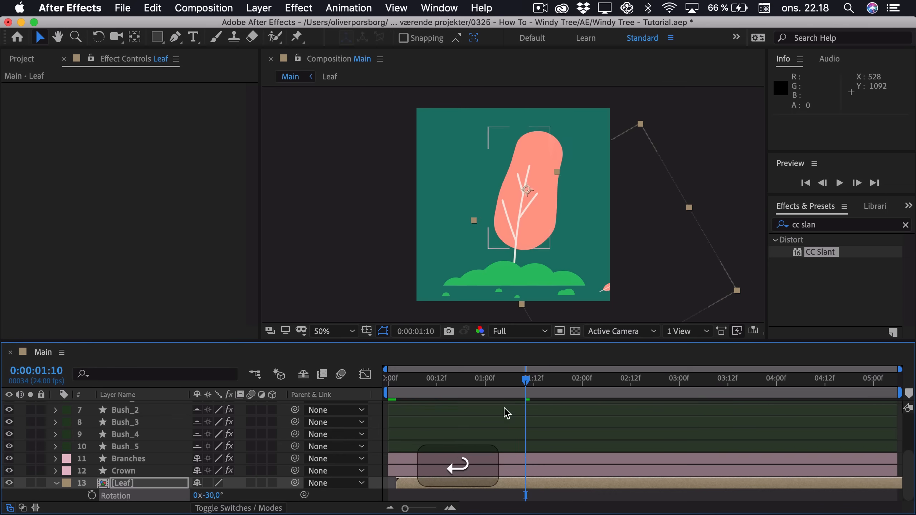
Step: Play the animation from the first frame to check the Leaf precomp's new flight angle
{"action": "key", "text": "Home"}
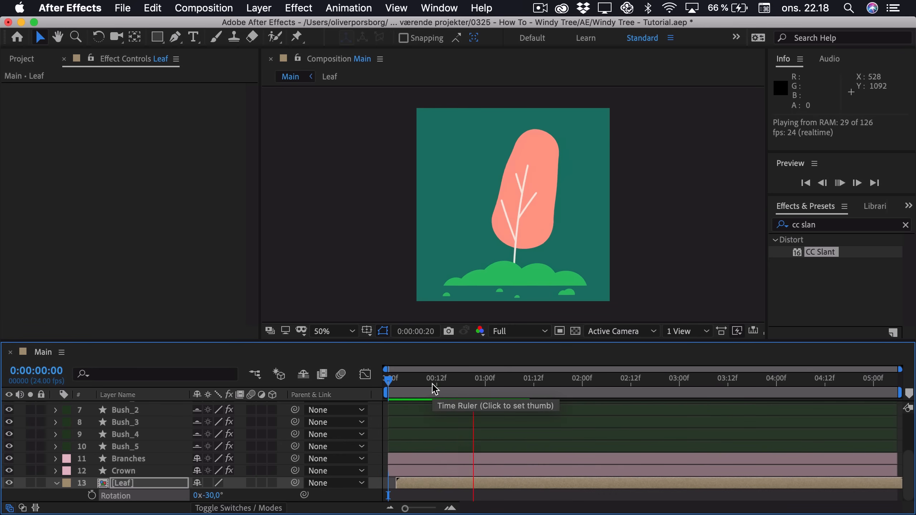
{"action": "key", "text": "space"}
{"action": "key", "text": "space"}
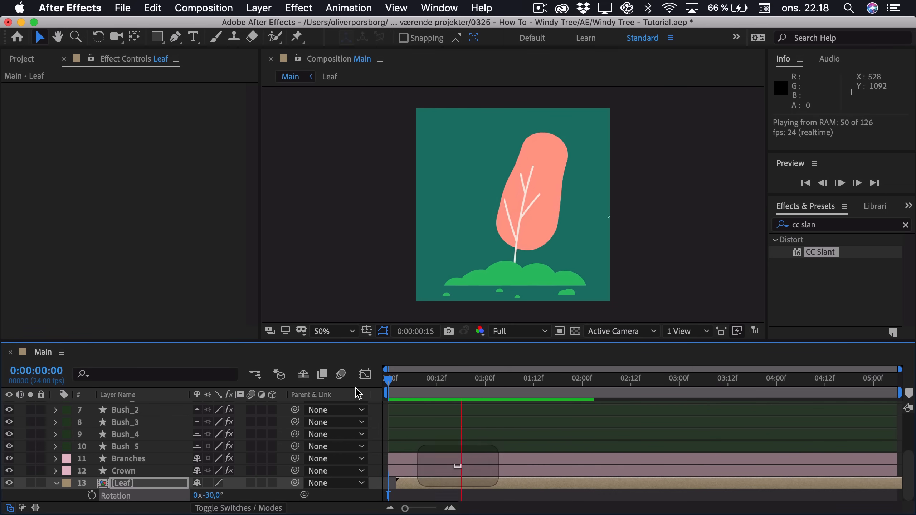
{"action": "key", "text": "space"}
{"action": "key", "text": "space"}
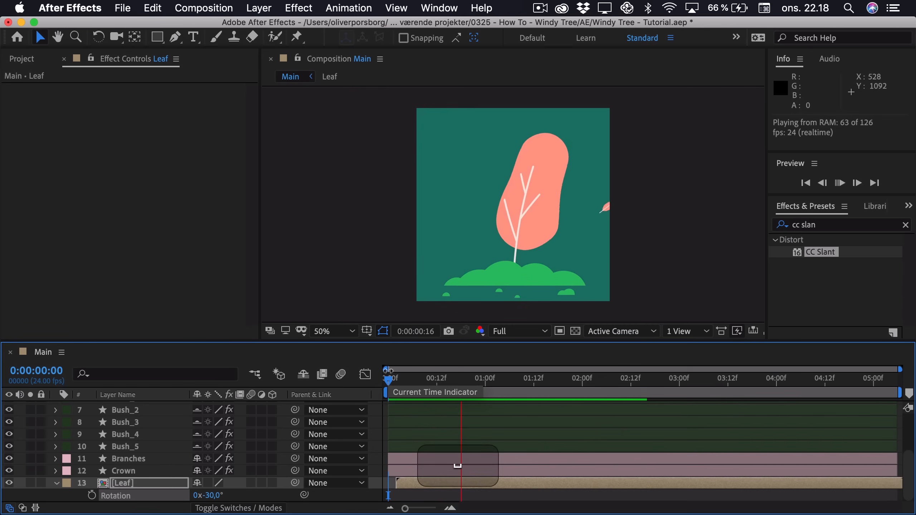
{"action": "key", "text": "space"}
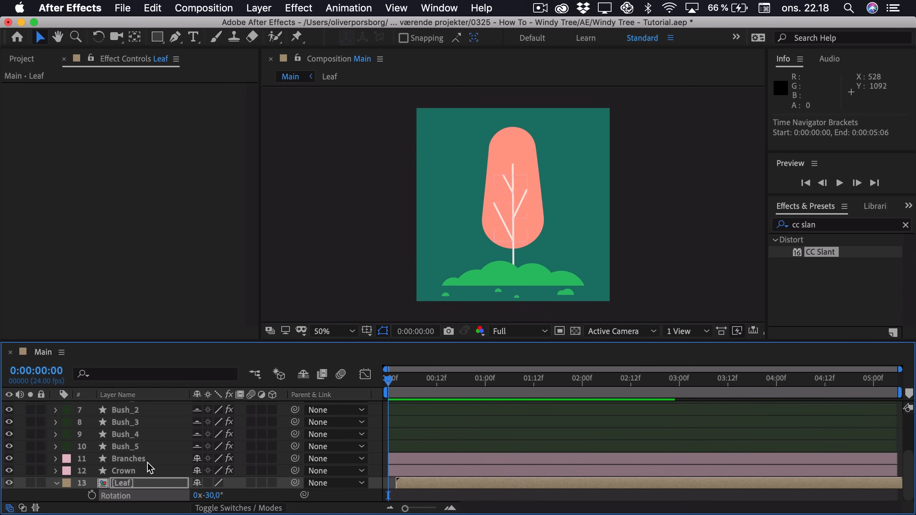
Step: Duplicate the Leaf precomp four times beneath the Crown layer
{"action": "left_click", "coordinate": [132, 483]}
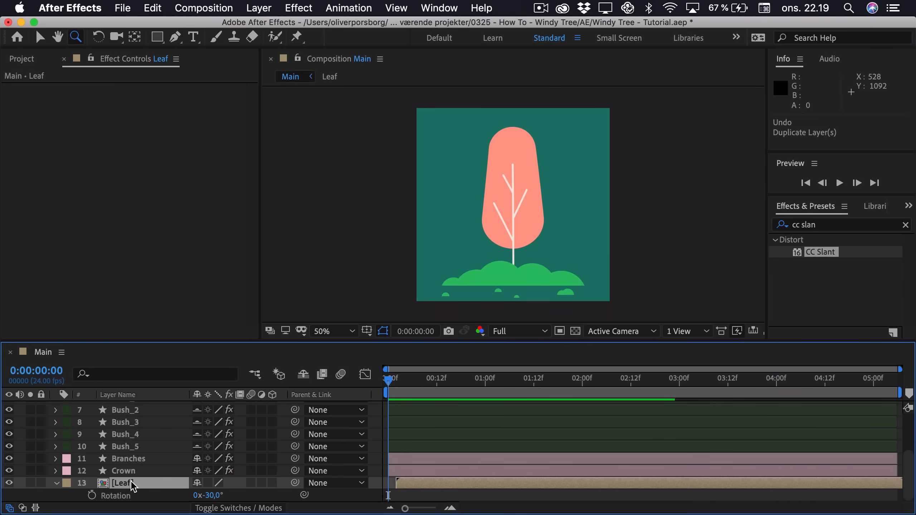
{"action": "key", "text": "super+d"}
{"action": "key", "text": "super+d"}
{"action": "key", "text": "super+d"}
{"action": "key", "text": "super+d"}
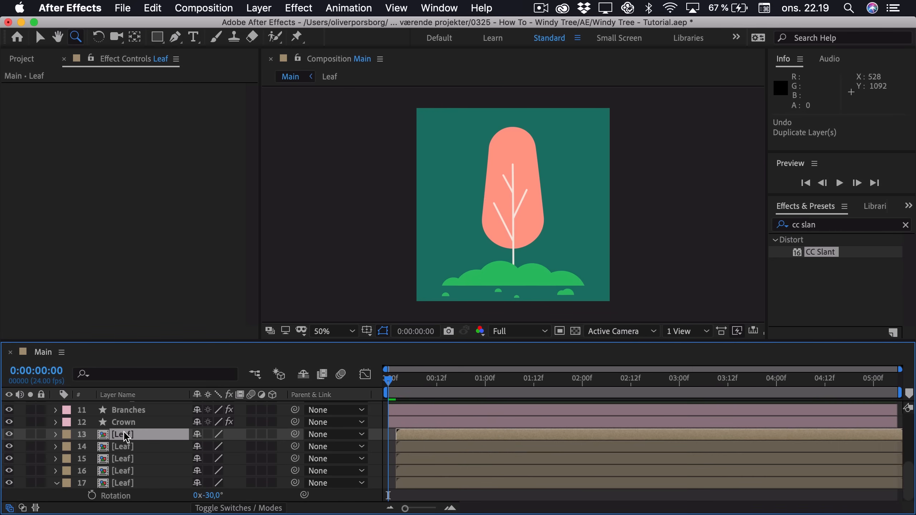
Step: At 0:00:00:10, spread the five Leaf layers along the crown's right side, with layer 15 at 684, 388, layer 16 at 612, 564 and layer 17 at 700, 164
{"action": "key", "text": "v"}
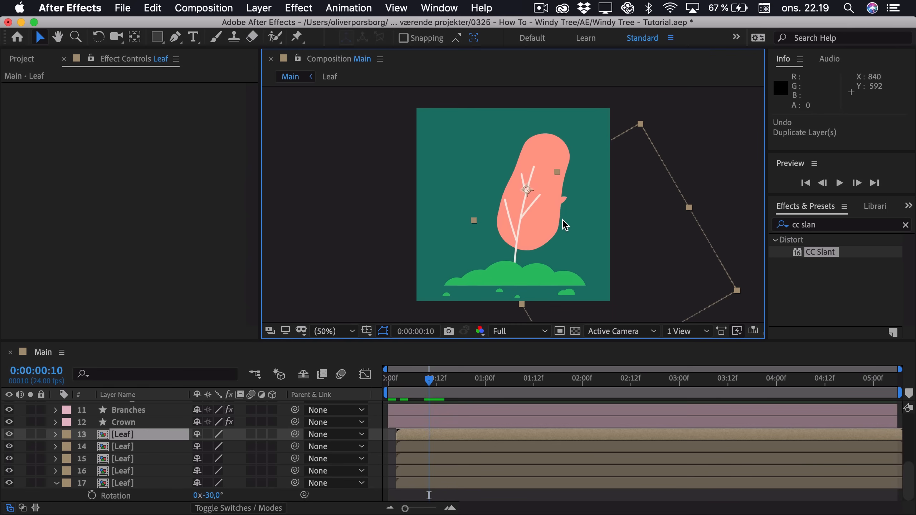
{"action": "left_click_drag", "start_coordinate": [562, 226], "coordinate": [622, 258]}
{"action": "left_click", "coordinate": [448, 448]}
{"action": "left_click", "coordinate": [411, 464]}
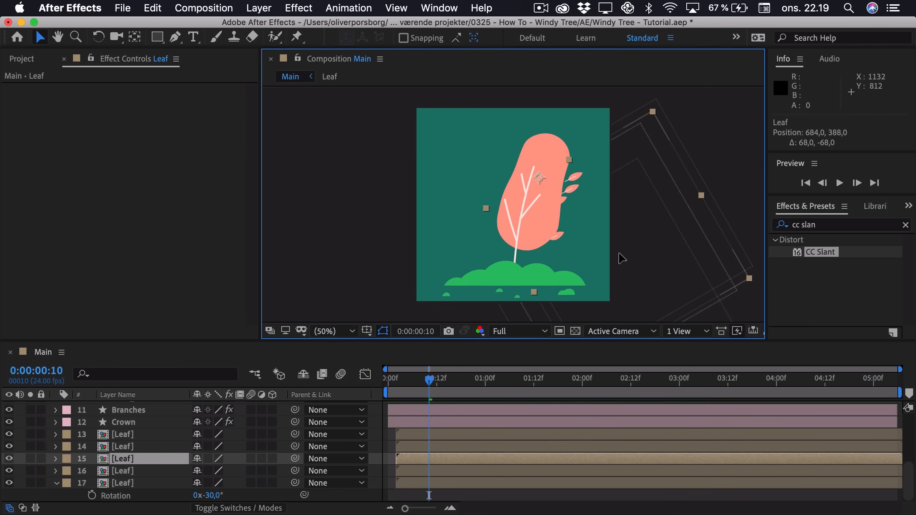
{"action": "left_click", "coordinate": [413, 471]}
{"action": "left_click_drag", "start_coordinate": [600, 196], "coordinate": [600, 216]}
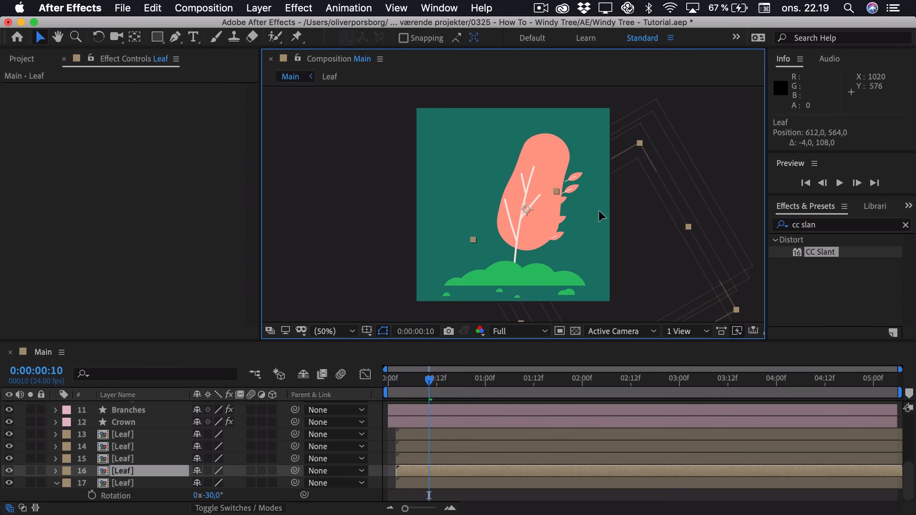
{"action": "left_click", "coordinate": [413, 483]}
{"action": "left_click_drag", "start_coordinate": [641, 260], "coordinate": [659, 210]}
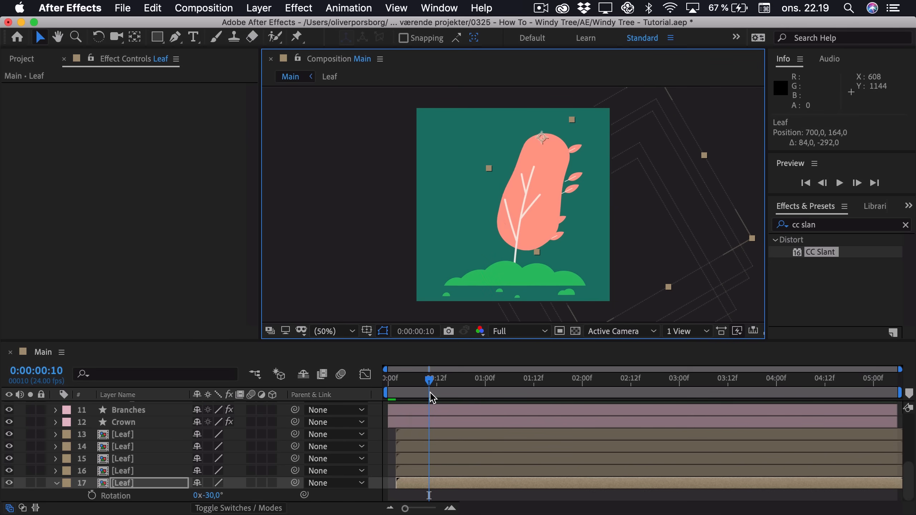
Step: Stagger the Leaf copies in time, starting layer 14 at 0:00:01:00, layer 13 at 0:00:00:17 and layer 16 at about 0:00:00:12
{"action": "left_click_drag", "start_coordinate": [406, 387], "coordinate": [547, 398]}
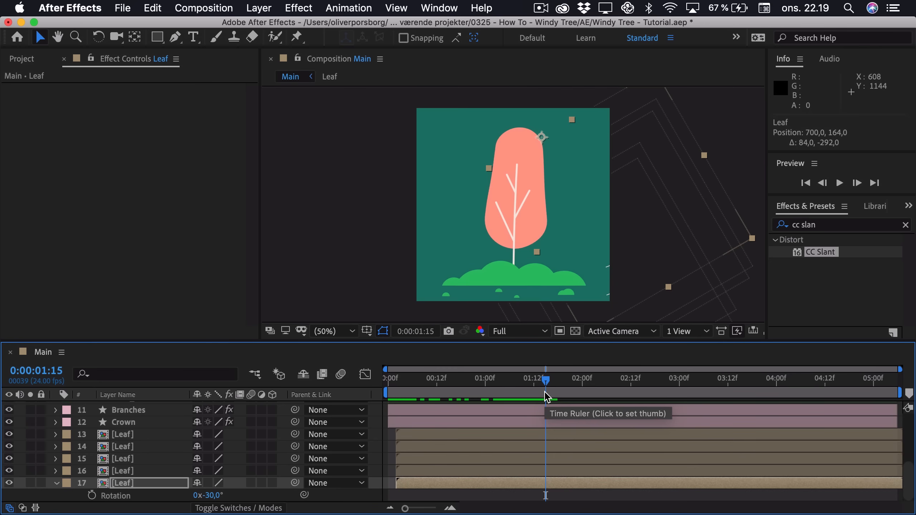
{"action": "left_click_drag", "start_coordinate": [547, 382], "coordinate": [495, 388]}
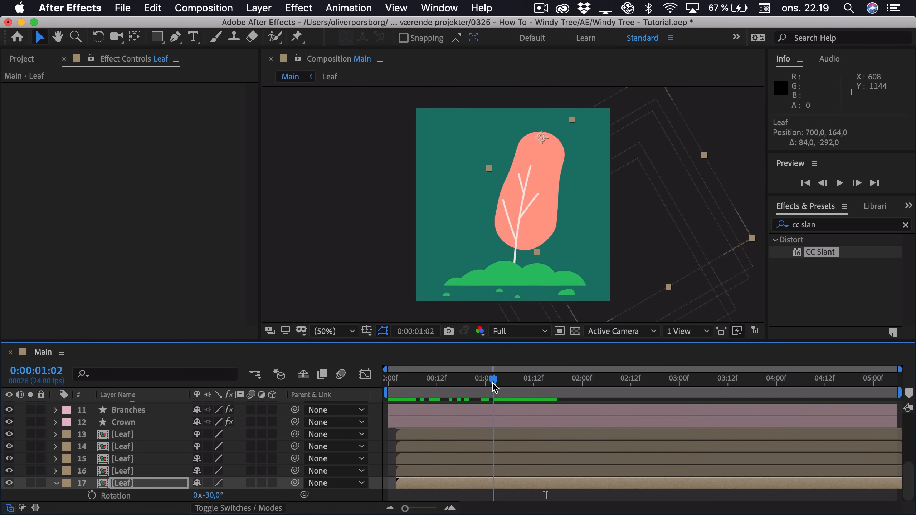
{"action": "left_click_drag", "start_coordinate": [407, 452], "coordinate": [496, 455]}
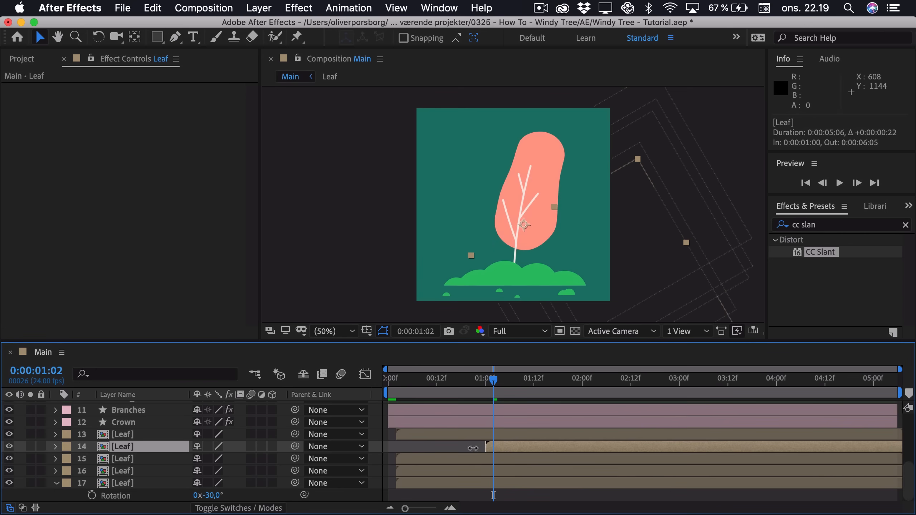
{"action": "left_click_drag", "start_coordinate": [408, 437], "coordinate": [441, 462]}
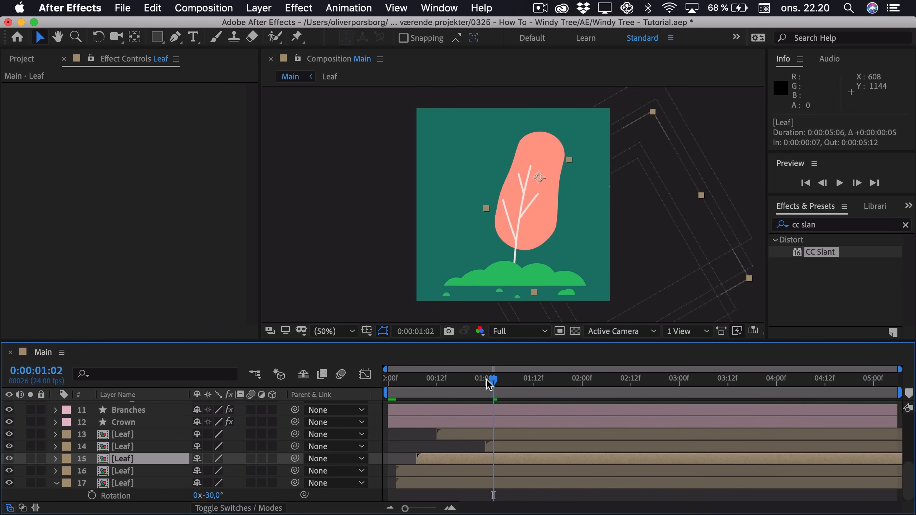
{"action": "mouse_move", "coordinate": [493, 381]}
{"action": "left_mouse_down"}
{"action": "mouse_move", "coordinate": [397, 379]}
{"action": "mouse_move", "coordinate": [394, 390]}
{"action": "mouse_move", "coordinate": [495, 395]}
{"action": "left_mouse_up"}
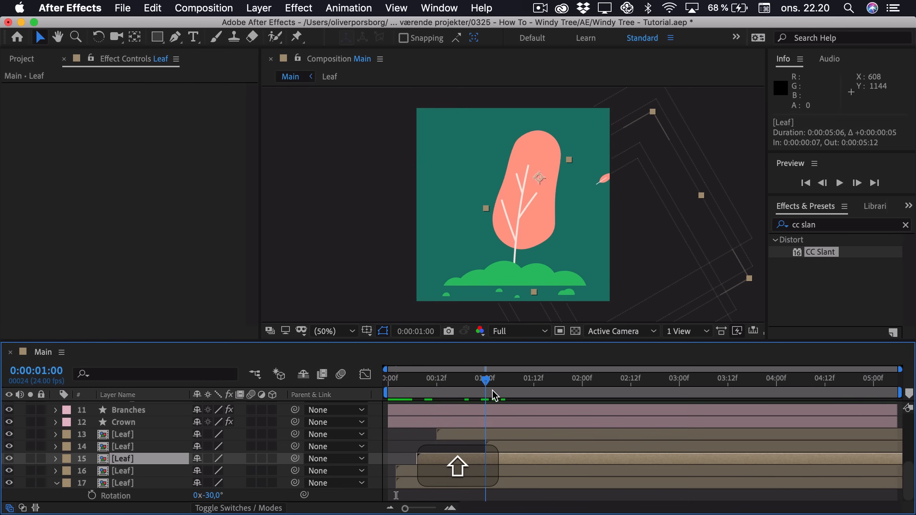
{"action": "left_click_drag", "start_coordinate": [401, 471], "coordinate": [469, 439]}
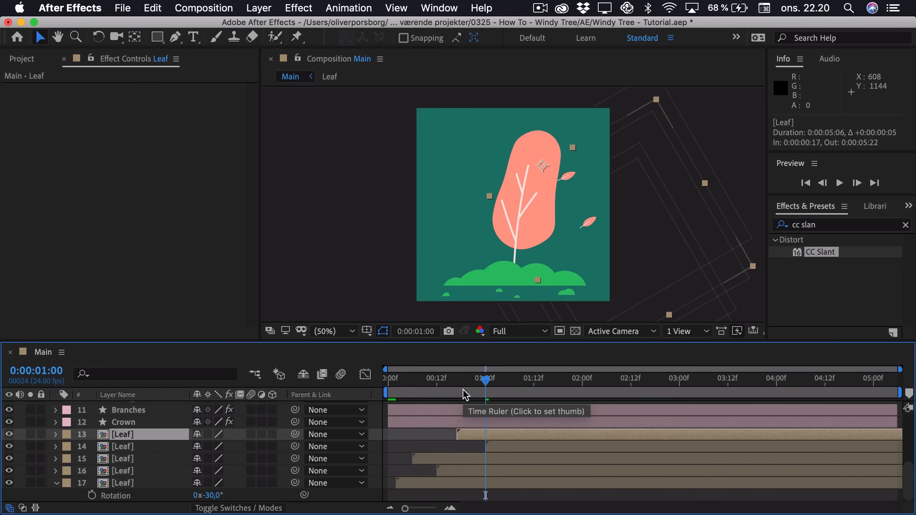
Step: Preview the leaves, lower Leaf layer 17 to 700, 372, and start layers 17, 15 and 16 at about frames 5, 8 and 14
{"action": "key", "text": "space"}
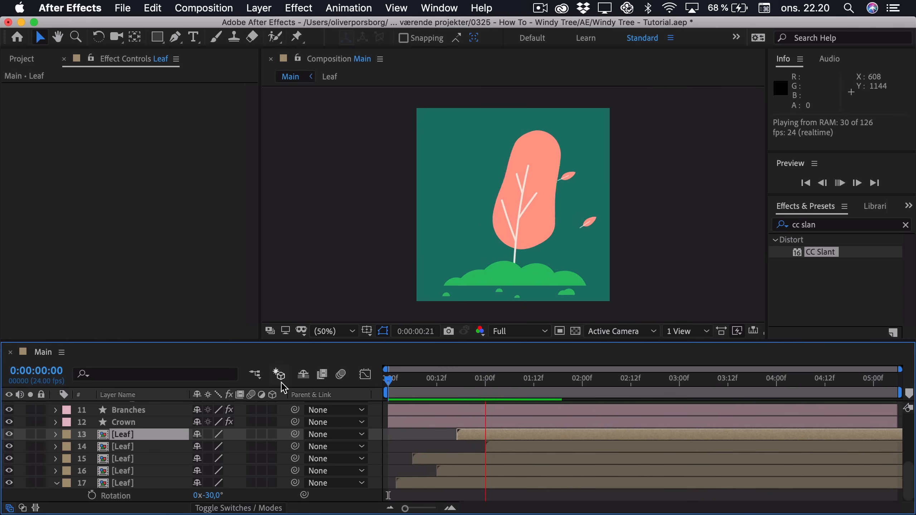
{"action": "key", "text": "space"}
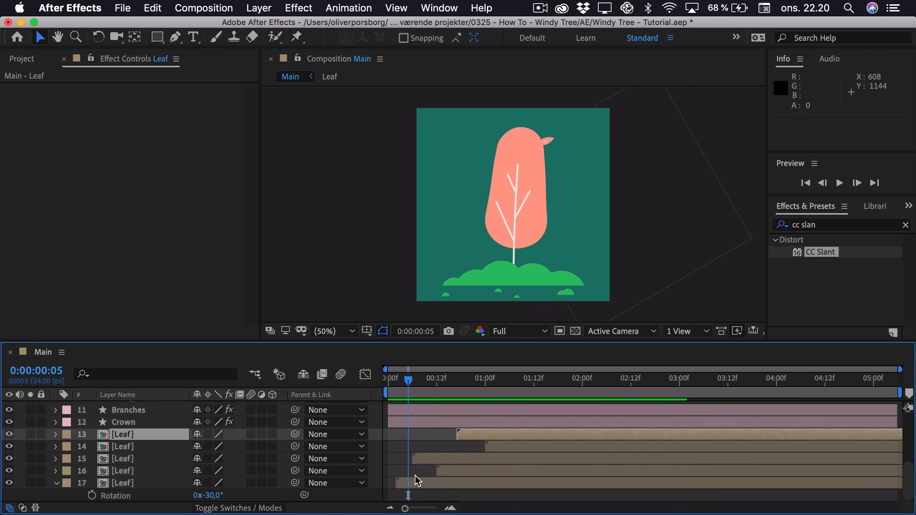
{"action": "left_click", "coordinate": [413, 483]}
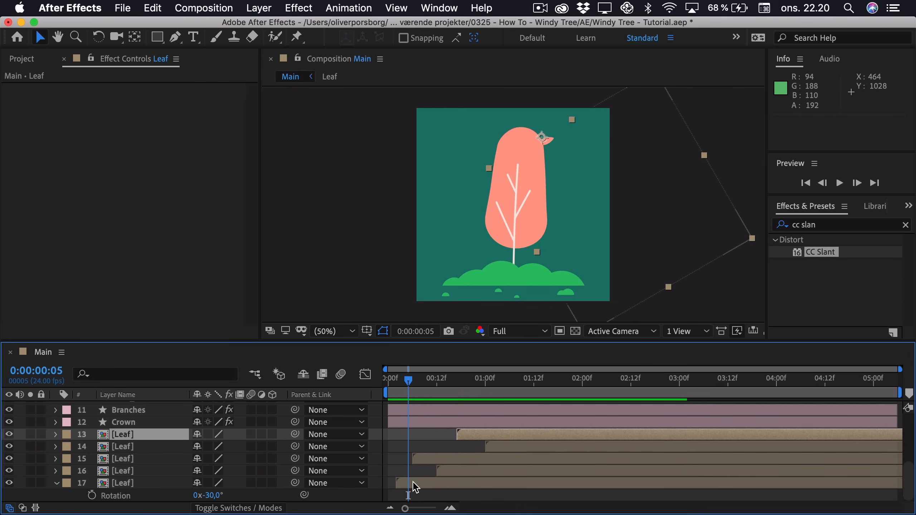
{"action": "left_click_drag", "start_coordinate": [615, 155], "coordinate": [615, 195]}
{"action": "left_click_drag", "start_coordinate": [418, 483], "coordinate": [460, 472]}
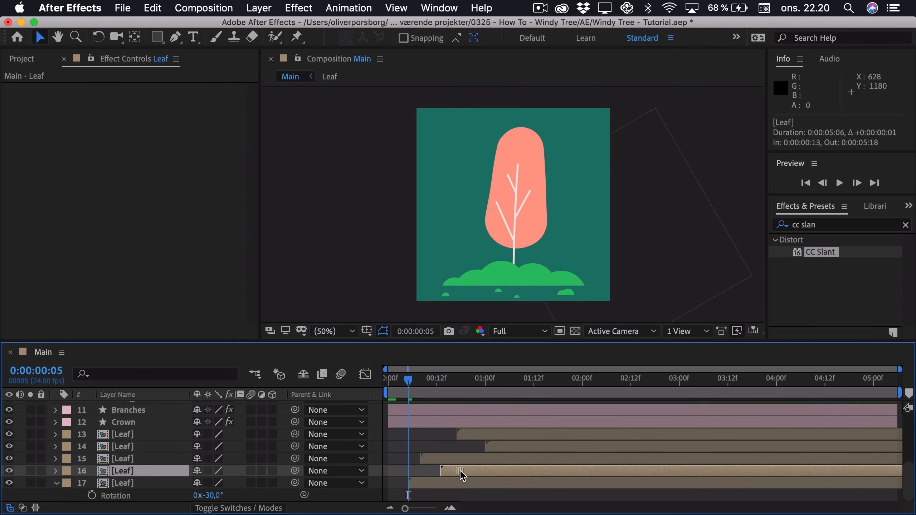
Step: Preview the staggered leaves, and move Leaf layer 15 lower behind the crown to separate it from its neighbour
{"action": "key", "text": "Home"}
{"action": "key", "text": "space"}
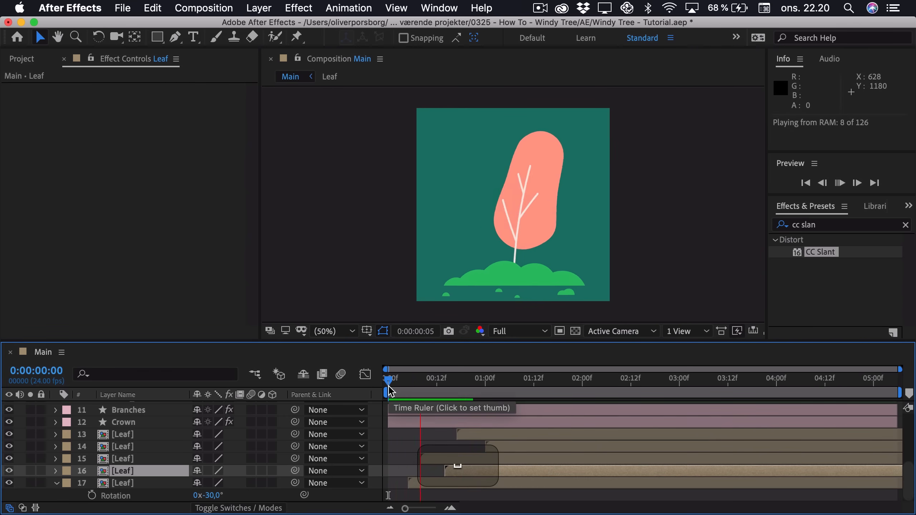
{"action": "left_click_drag", "start_coordinate": [393, 392], "coordinate": [440, 397]}
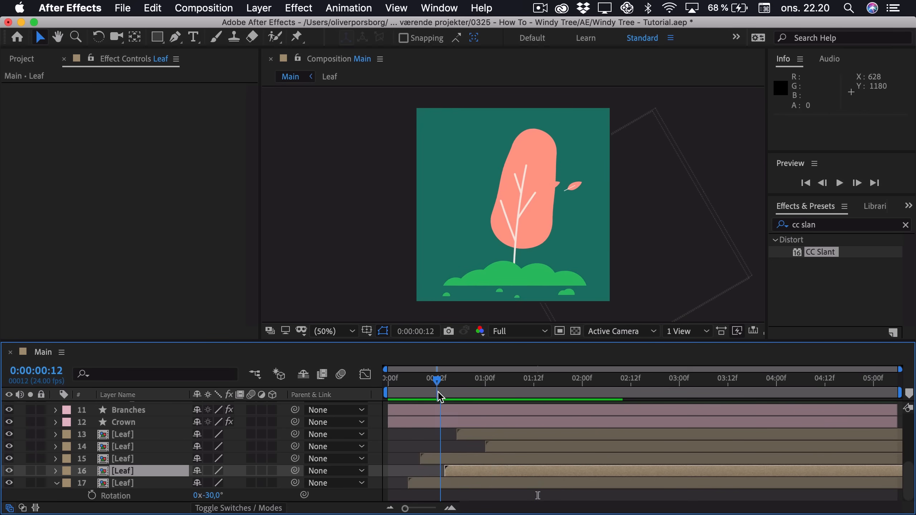
{"action": "left_click", "coordinate": [450, 460]}
{"action": "left_click_drag", "start_coordinate": [609, 206], "coordinate": [609, 235]}
{"action": "left_click", "coordinate": [401, 386]}
{"action": "key", "text": "shift+space"}
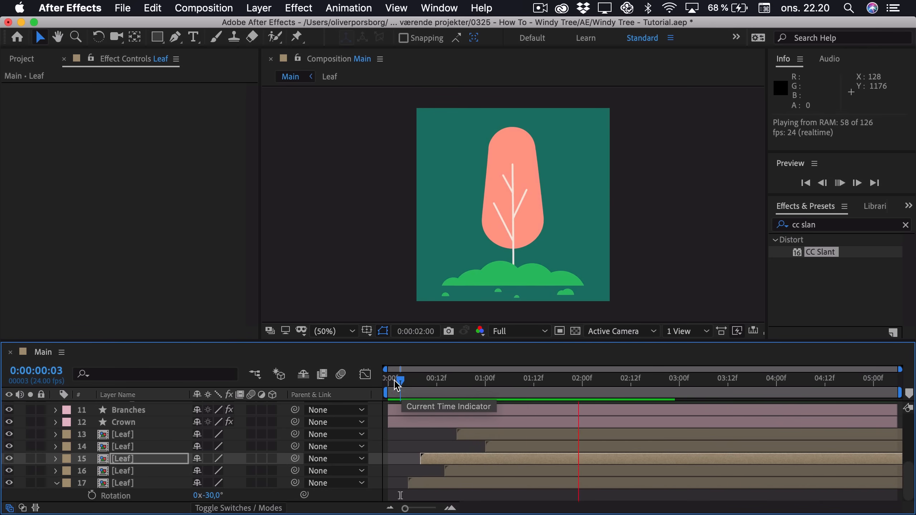
Step: Play the animation from the first frame to check the spacing and timing of the five leaves
{"action": "left_click_drag", "start_coordinate": [401, 384], "coordinate": [315, 385]}
{"action": "key", "text": "space"}
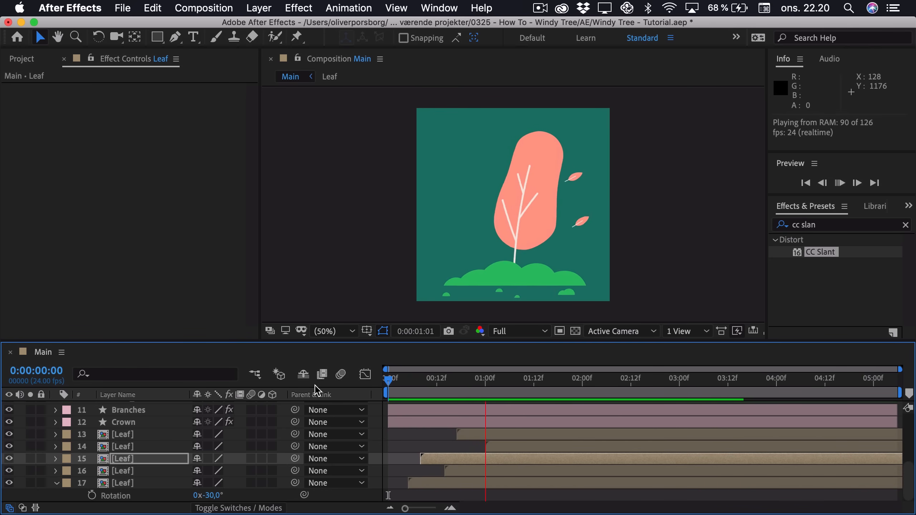
{"action": "key", "text": "space"}
{"action": "key", "text": "space"}
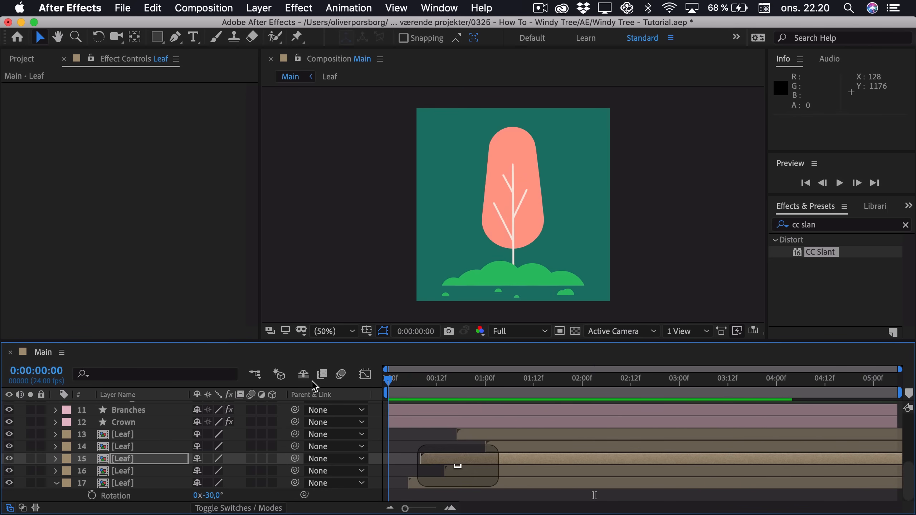
{"action": "key", "text": "space"}
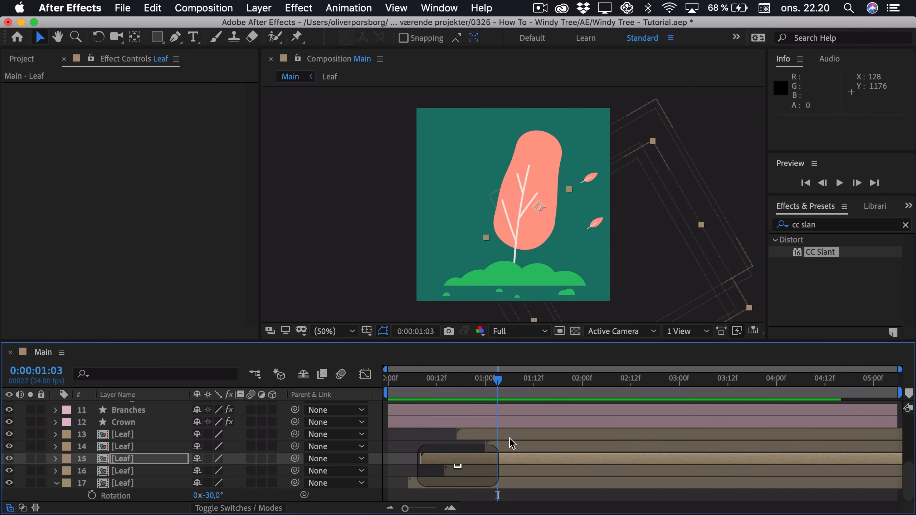
Step: Shift all five Leaf layers three frames earlier together and preview the animation from the start
{"action": "left_click", "coordinate": [498, 433]}
{"action": "left_click", "coordinate": [477, 480], "text": "shift"}
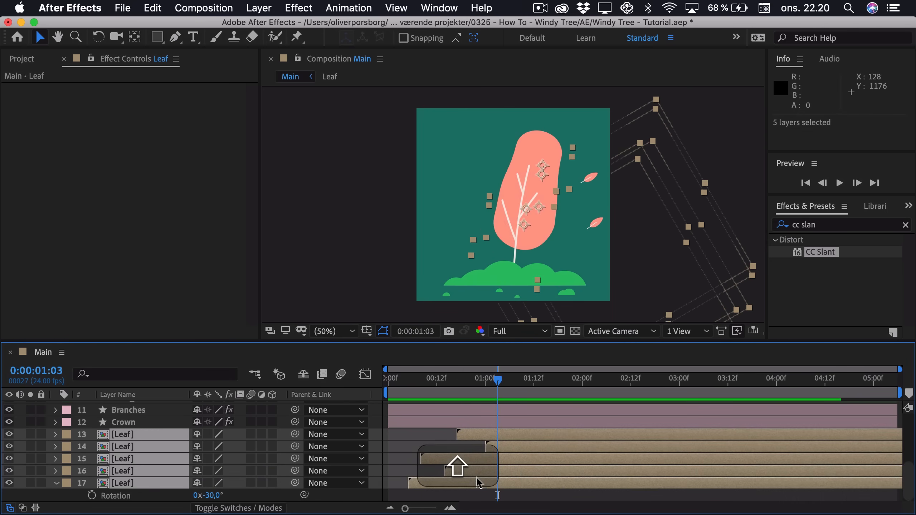
{"action": "left_click_drag", "start_coordinate": [490, 464], "coordinate": [476, 464]}
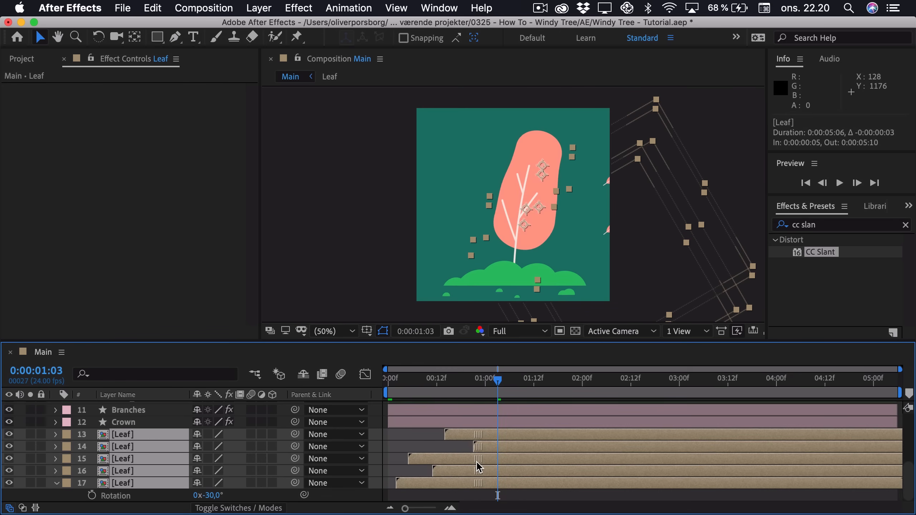
{"action": "key", "text": "Home"}
{"action": "key", "text": "space"}
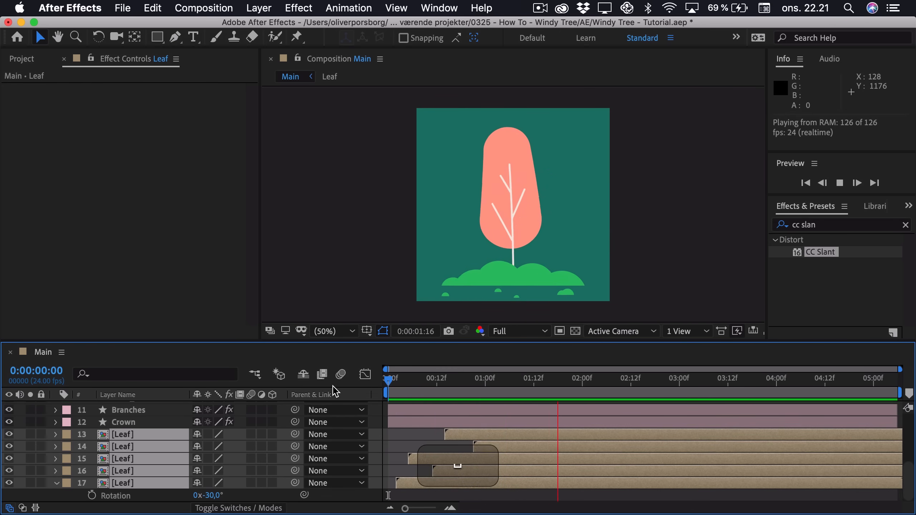
{"action": "key", "text": "space"}
Step: At 0:00:00:06, move Leaf layer 17 further behind the crown to 656, 372 and preview from the first frame
{"action": "left_click", "coordinate": [413, 391]}
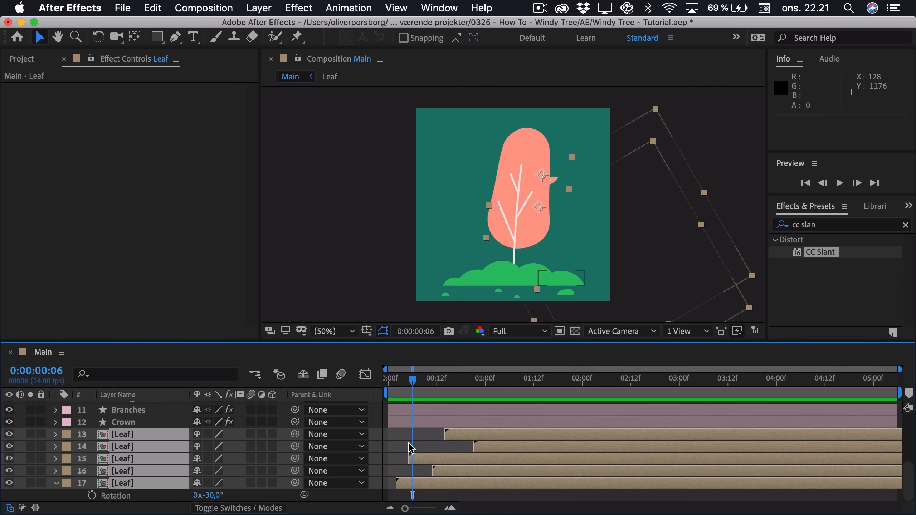
{"action": "left_click", "coordinate": [402, 481]}
{"action": "left_click_drag", "start_coordinate": [609, 235], "coordinate": [602, 235]}
{"action": "left_click_drag", "start_coordinate": [396, 386], "coordinate": [317, 390]}
{"action": "key", "text": "space"}
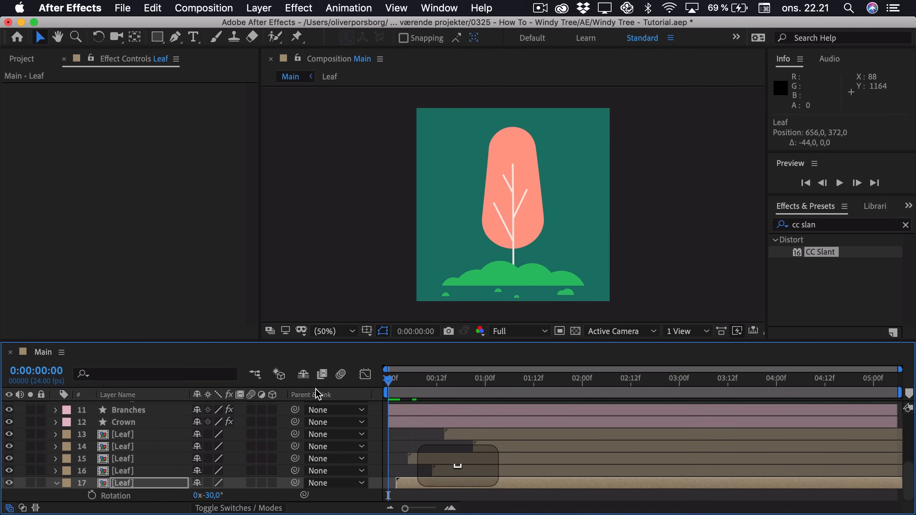
Step: Move Leaf layer 15 to 684, 616 behind the crown and preview the animation from the first frame
{"action": "key", "text": "space"}
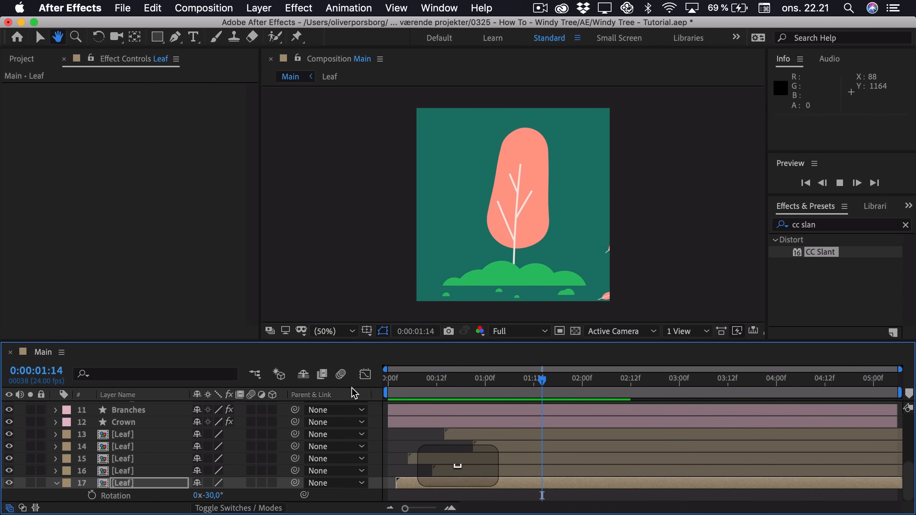
{"action": "left_click", "coordinate": [577, 249]}
{"action": "left_click_drag", "start_coordinate": [576, 248], "coordinate": [583, 242]}
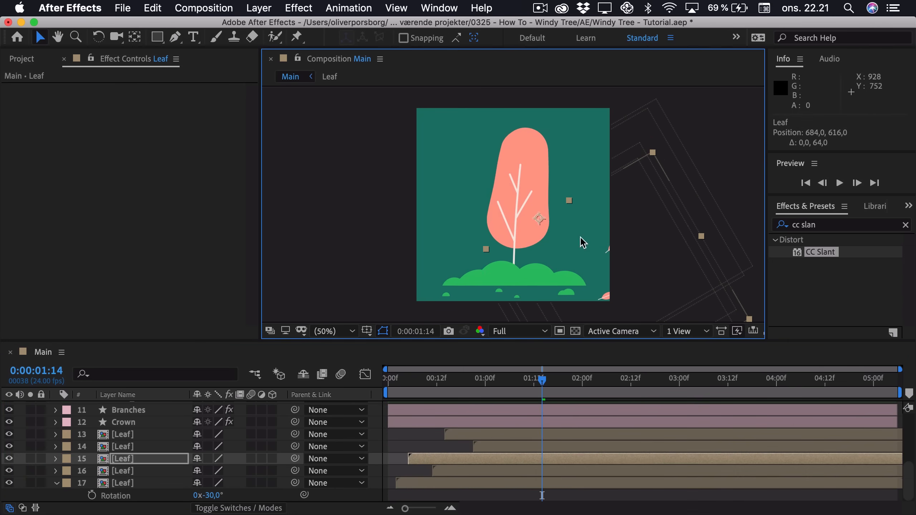
{"action": "left_click_drag", "start_coordinate": [406, 386], "coordinate": [295, 410]}
{"action": "key", "text": "space"}
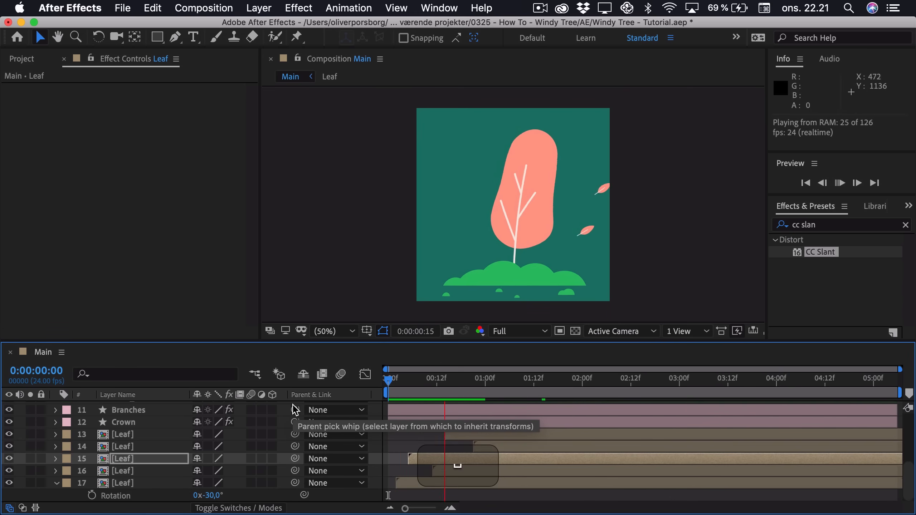
{"action": "key", "text": "space"}
Step: Shift Leaf layer 16 later so it starts at 0:00:00:13, and move Leaf layer 15 about three frames later
{"action": "left_click_drag", "start_coordinate": [397, 386], "coordinate": [434, 393]}
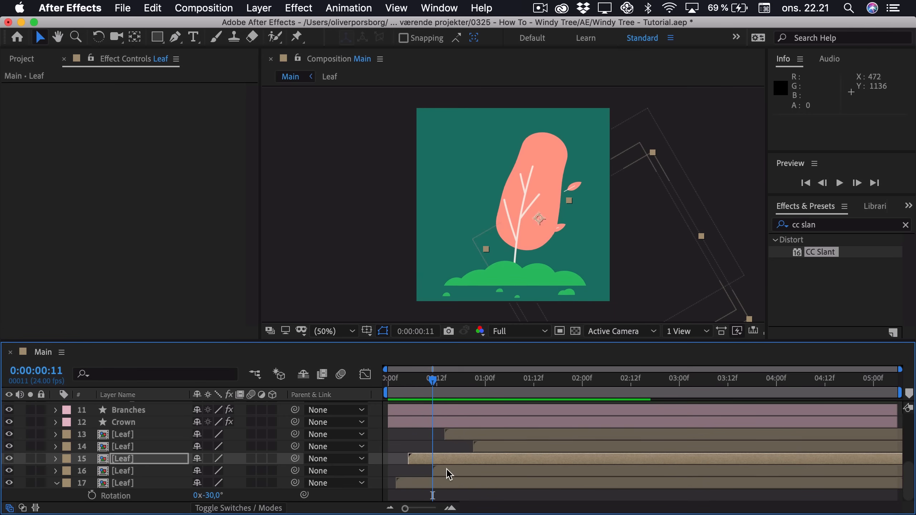
{"action": "left_click_drag", "start_coordinate": [449, 471], "coordinate": [457, 474]}
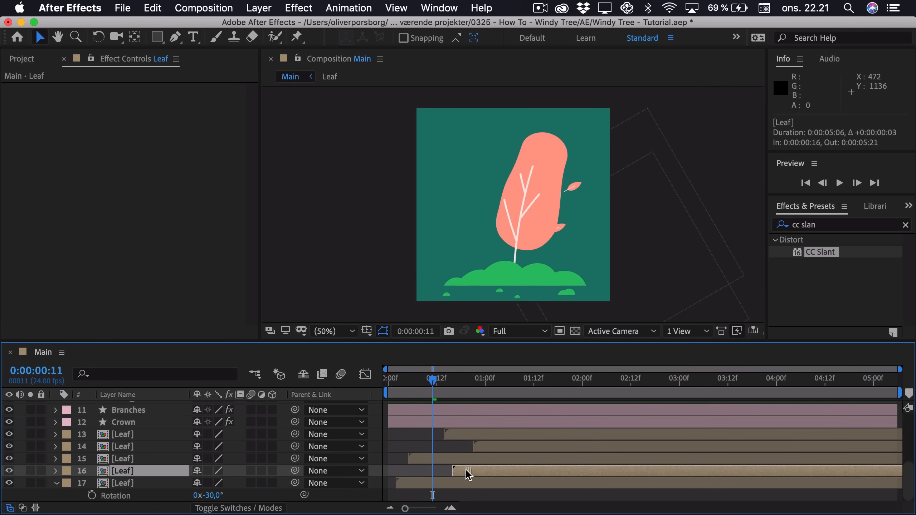
{"action": "key", "text": "super+z"}
{"action": "left_click", "coordinate": [445, 458]}
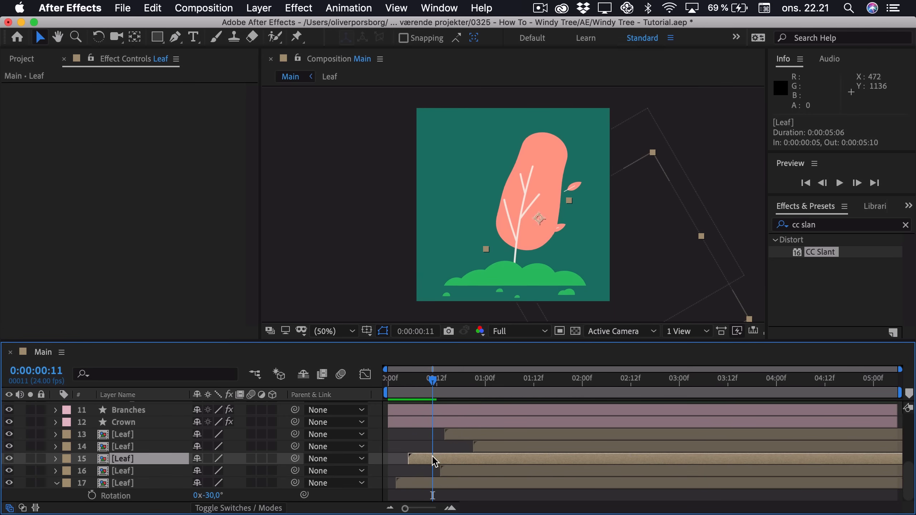
{"action": "left_click_drag", "start_coordinate": [435, 461], "coordinate": [445, 462]}
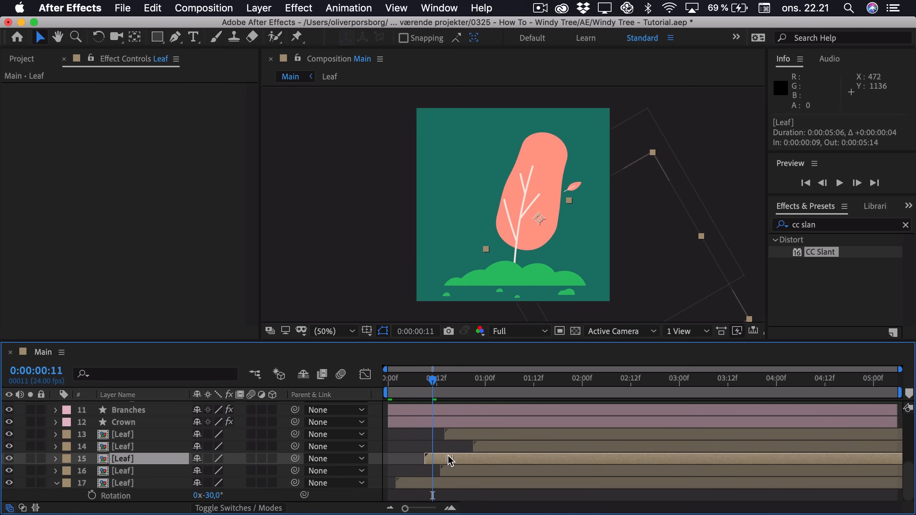
{"action": "left_click", "coordinate": [450, 473]}
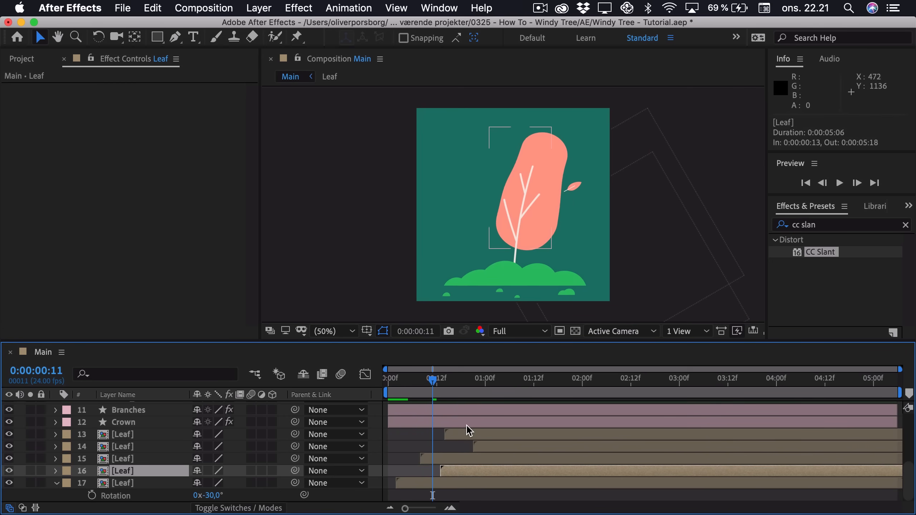
Step: Start Leaf layer 13 at 0:00:00:16 and Leaf layer 14 at 0:00:01:00, and preview from the first frame
{"action": "left_click_drag", "start_coordinate": [469, 430], "coordinate": [493, 446]}
{"action": "key", "text": "Home"}
{"action": "key", "text": "space"}
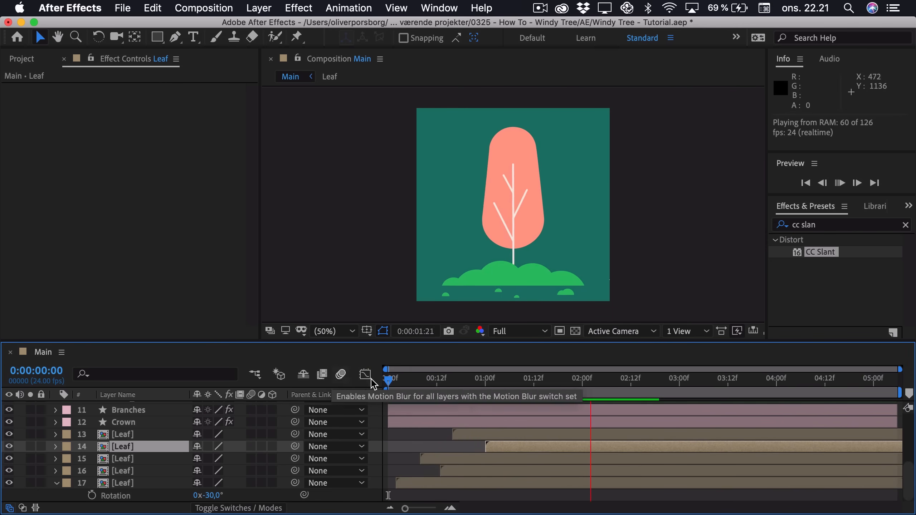
Step: At 0:00:01:13, toggle the visibility of individual Leaf layers to identify which layer each leaf belongs to
{"action": "left_click_drag", "start_coordinate": [423, 389], "coordinate": [538, 399]}
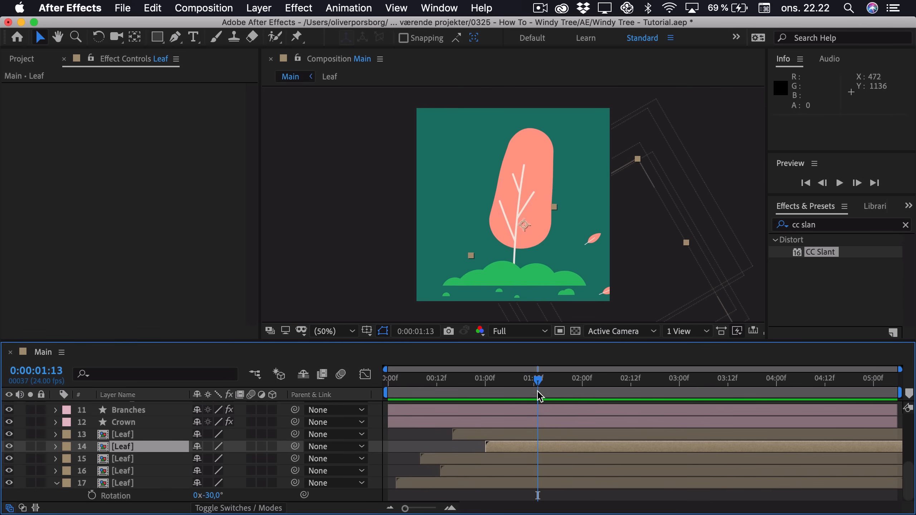
{"action": "left_click", "coordinate": [470, 446]}
{"action": "left_click", "coordinate": [483, 438]}
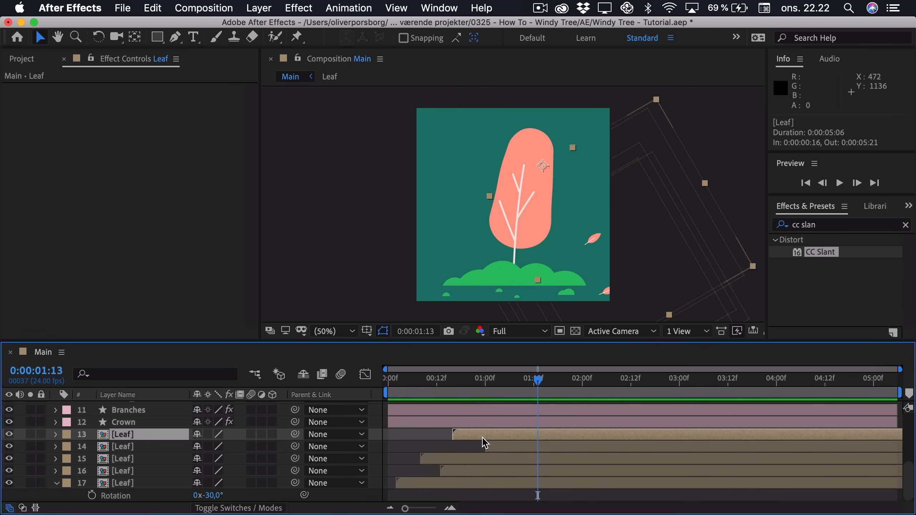
{"action": "left_click", "coordinate": [498, 448]}
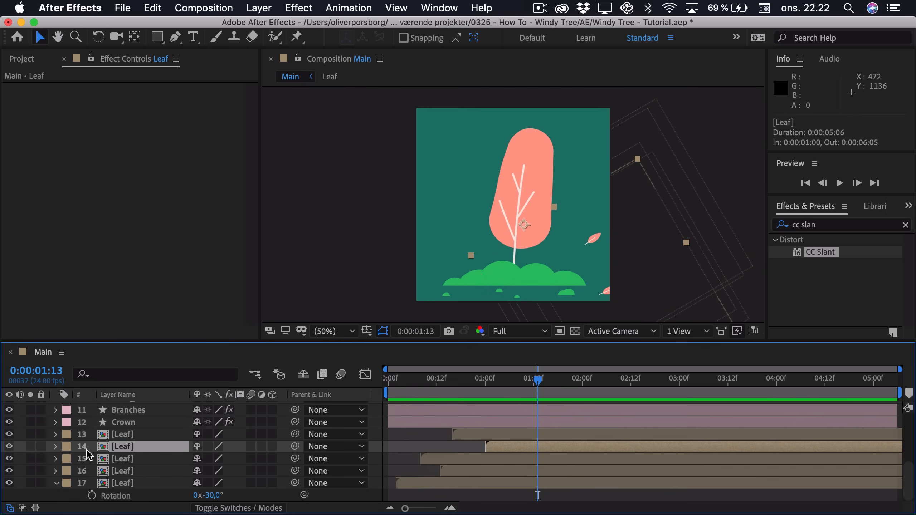
{"action": "left_click", "coordinate": [10, 446]}
{"action": "left_click", "coordinate": [10, 446]}
{"action": "left_click", "coordinate": [8, 435]}
{"action": "left_click", "coordinate": [8, 435]}
{"action": "left_click", "coordinate": [9, 471]}
{"action": "left_click", "coordinate": [9, 471]}
{"action": "left_click", "coordinate": [9, 483]}
{"action": "left_click", "coordinate": [9, 483]}
Step: Split Leaf layer 17 at 0:00:01:08 and delete the part after the split
{"action": "left_click", "coordinate": [138, 484]}
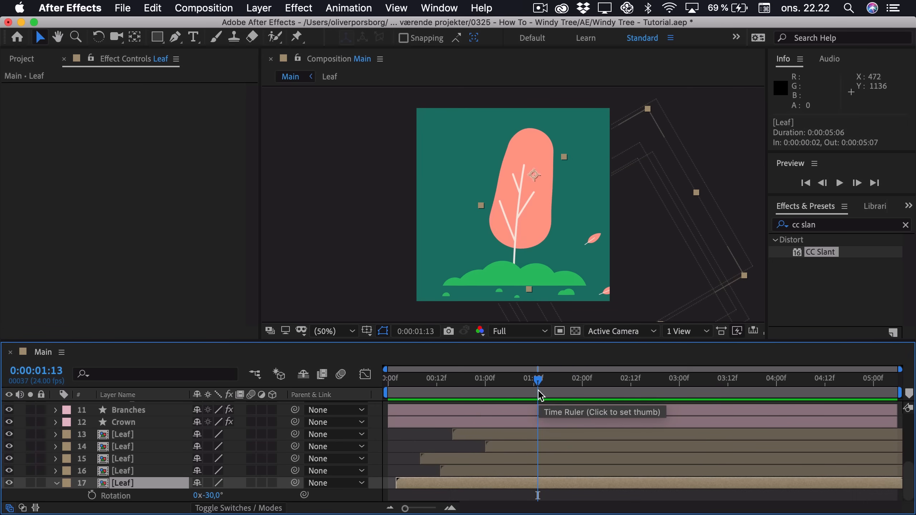
{"action": "left_click_drag", "start_coordinate": [535, 391], "coordinate": [517, 389]}
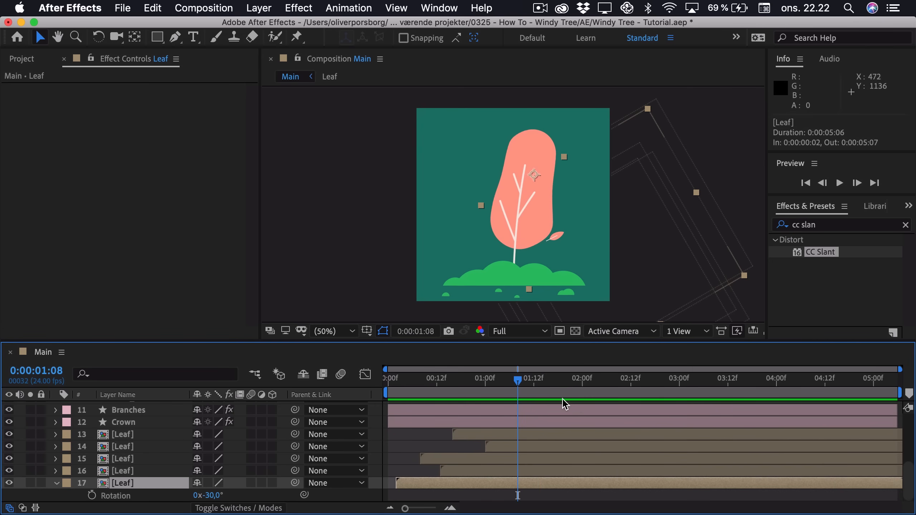
{"action": "key", "text": "super+shift+d"}
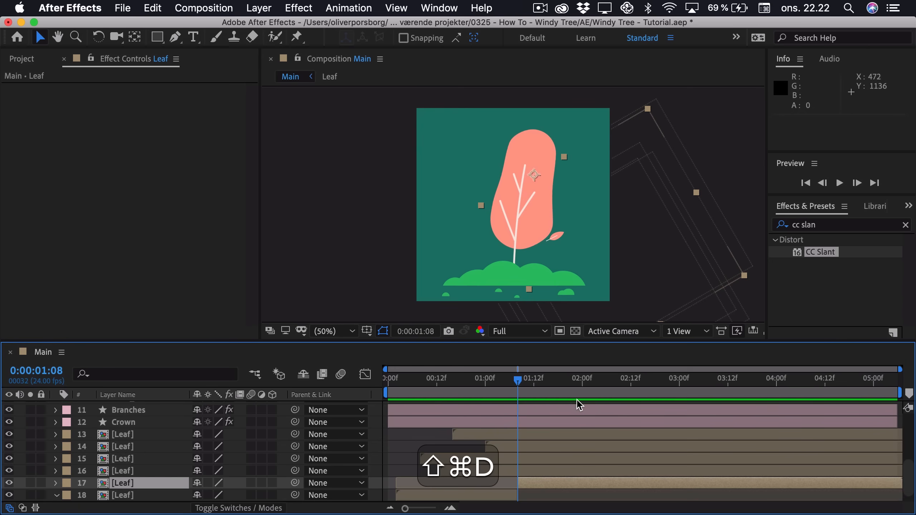
{"action": "key", "text": "super+shift+BackSpace"}
Step: Play the animation with the shortened Leaf layer 17 and check the leaf timing
{"action": "left_click_drag", "start_coordinate": [479, 380], "coordinate": [401, 383]}
{"action": "key", "text": "space"}
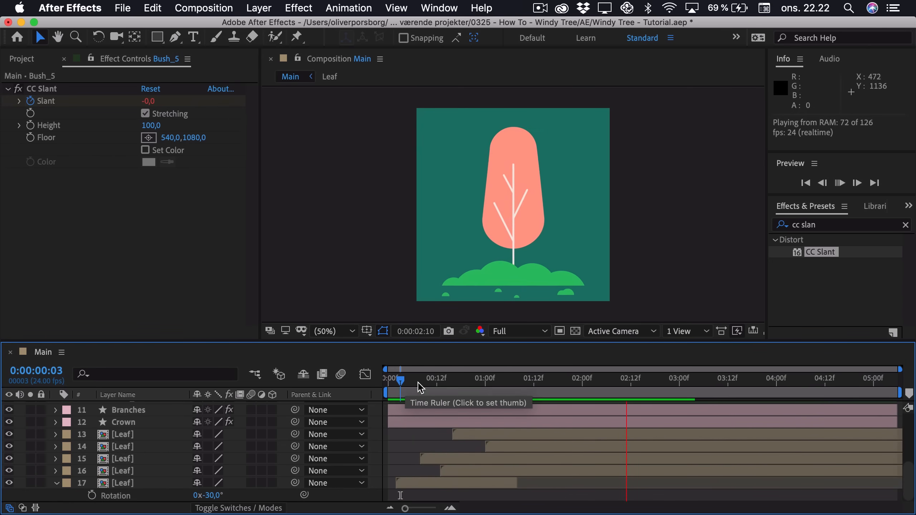
{"action": "key", "text": "space"}
{"action": "key", "text": "space"}
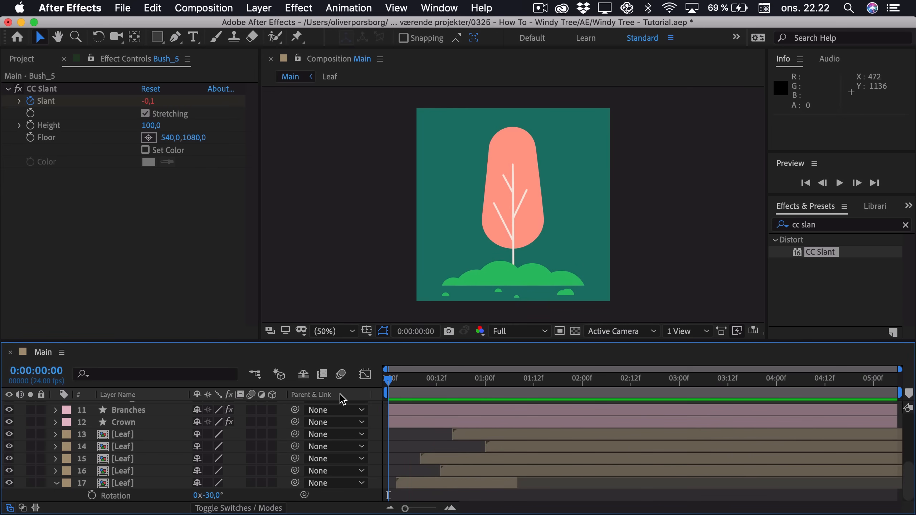
{"action": "key", "text": "space"}
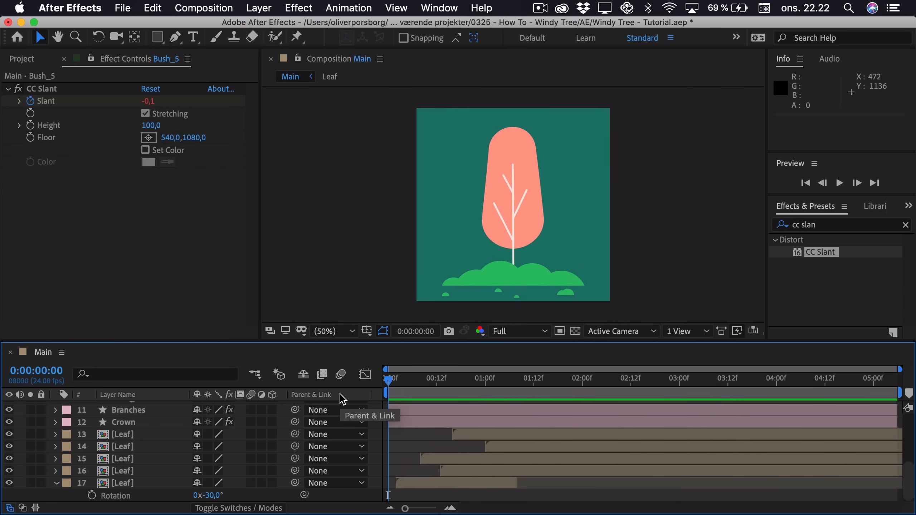
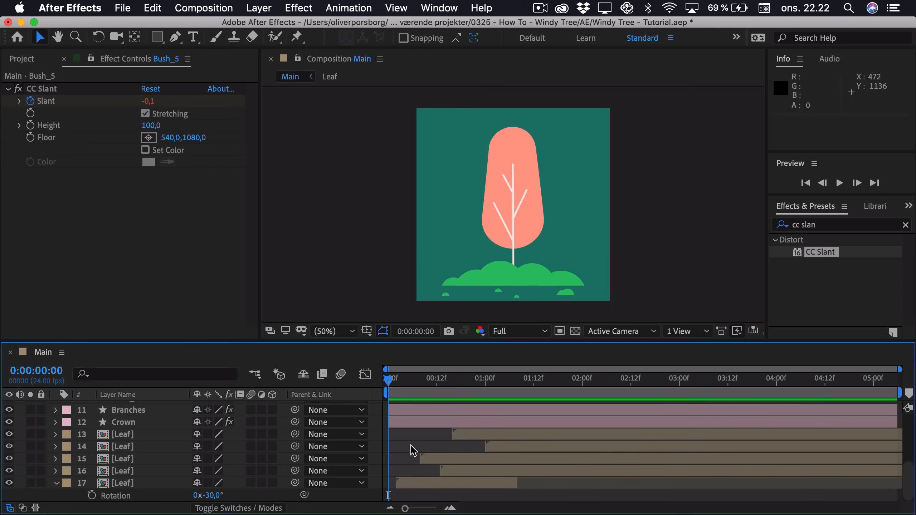
{"action": "left_click", "coordinate": [173, 39]}
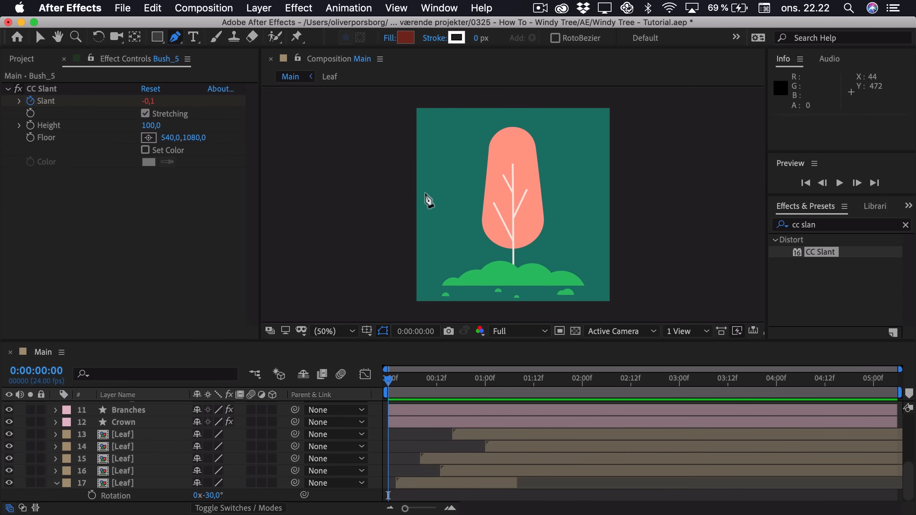
{"action": "left_click", "coordinate": [478, 167]}
{"action": "key", "text": "super+z"}
{"action": "key", "text": "super+z"}
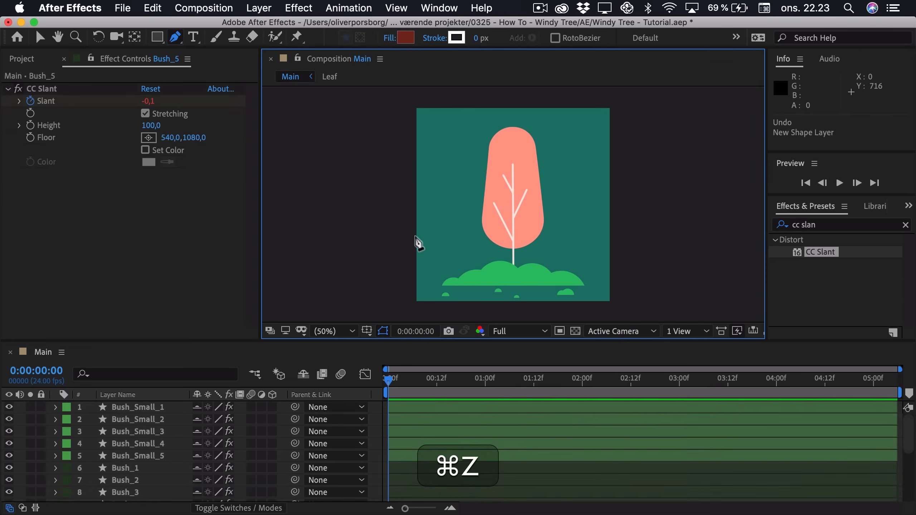
Step: Draw an open wind path with the Pen tool from the composition's left edge to the crown, curling up and back at its end
{"action": "left_click", "coordinate": [419, 212]}
{"action": "key", "text": "shift"}
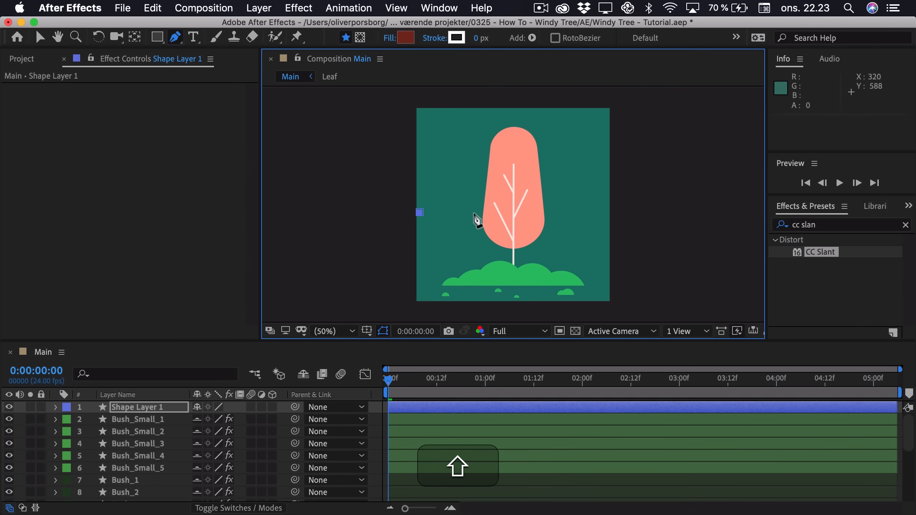
{"action": "left_click_drag", "start_coordinate": [475, 213], "coordinate": [487, 214]}
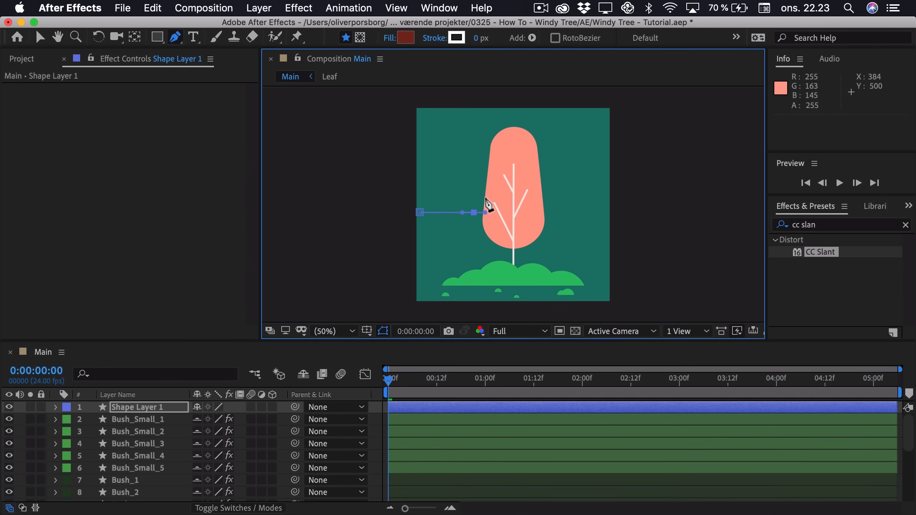
{"action": "left_click", "coordinate": [485, 197]}
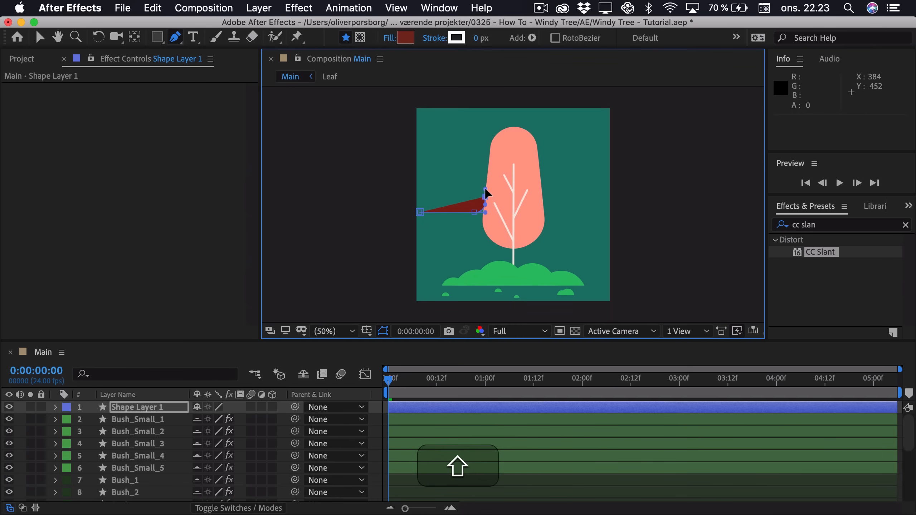
{"action": "left_click", "coordinate": [472, 187], "text": "shift"}
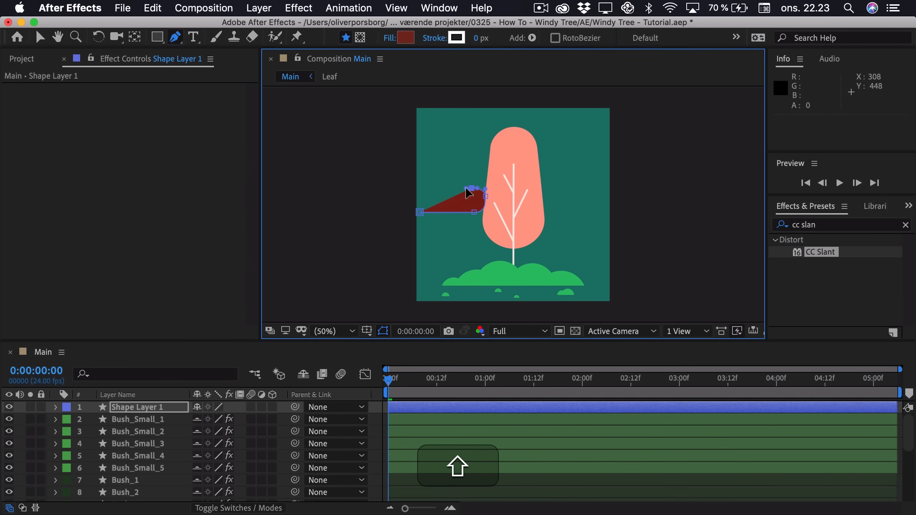
{"action": "left_click_drag", "start_coordinate": [485, 196], "coordinate": [485, 198]}
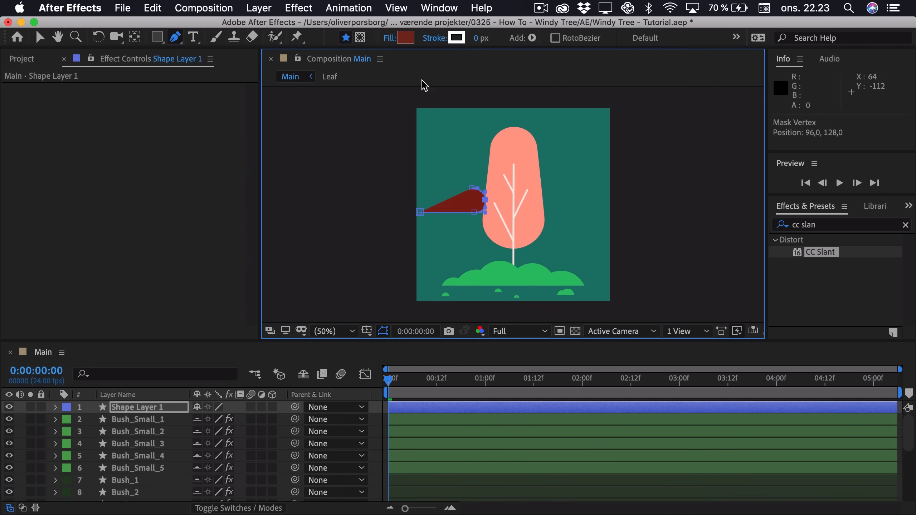
Step: Remove the fill from the wind path, give it a 7 px white stroke, and deselect it
{"action": "left_click", "coordinate": [389, 39]}
{"action": "left_click", "coordinate": [387, 232]}
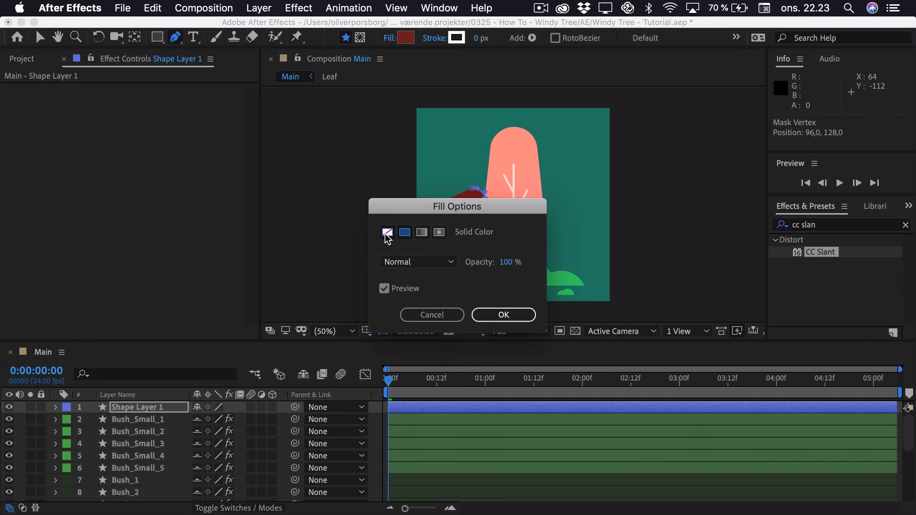
{"action": "left_click", "coordinate": [485, 311]}
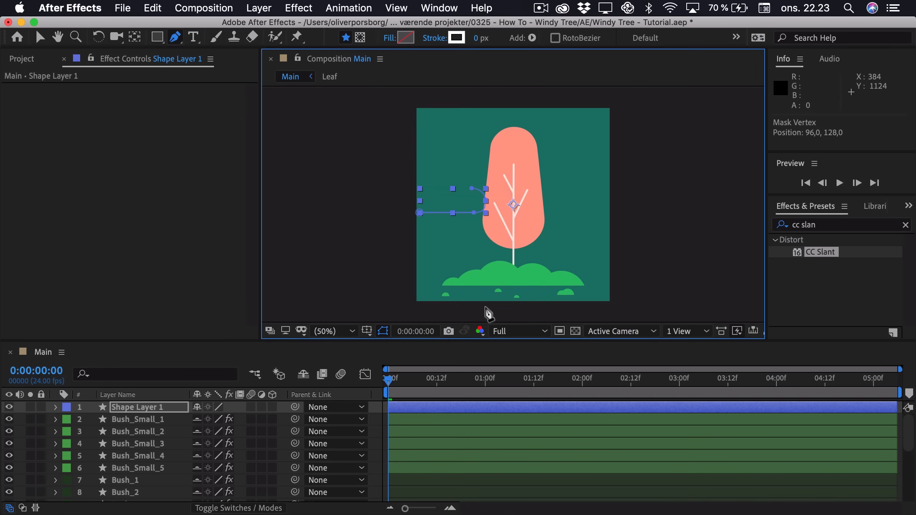
{"action": "left_click", "coordinate": [477, 39]}
{"action": "type", "text": "7"}
{"action": "key", "text": "Return"}
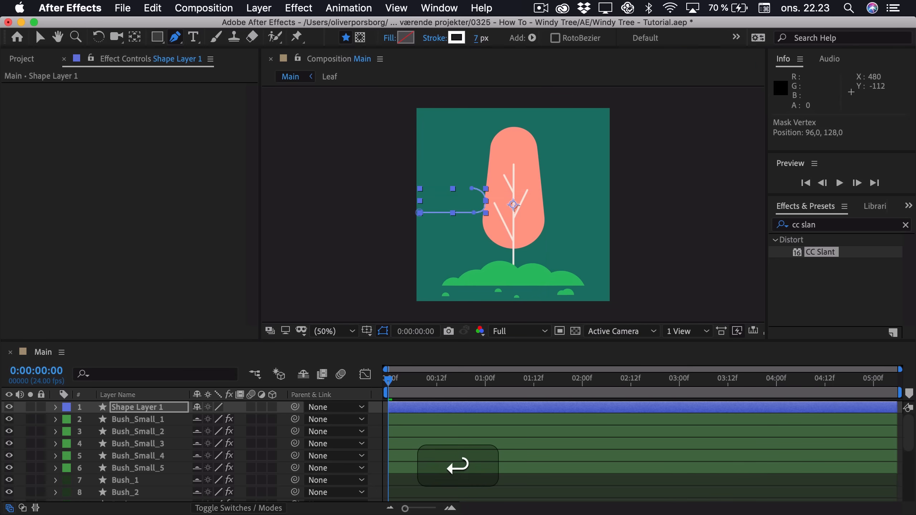
{"action": "left_click", "coordinate": [40, 36]}
{"action": "left_click", "coordinate": [351, 146]}
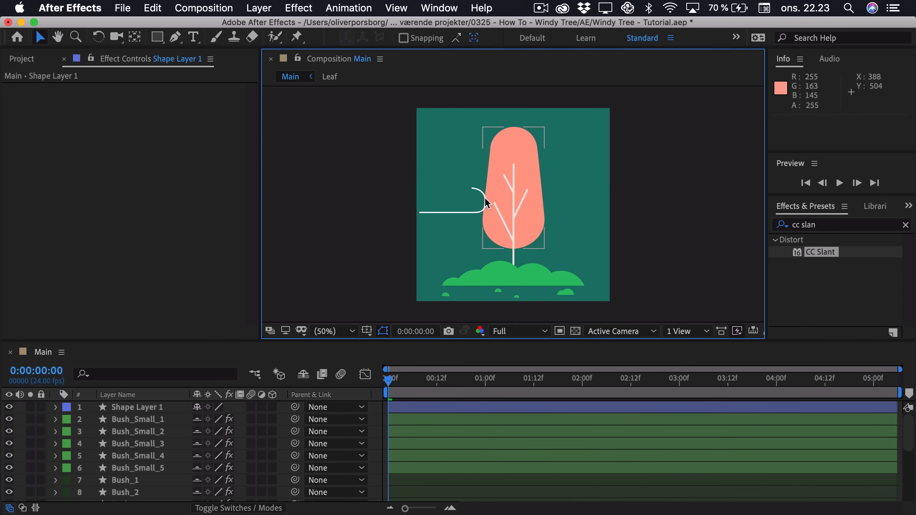
Step: Rename the new wind line's shape layer as Stroke
{"action": "left_click", "coordinate": [118, 411]}
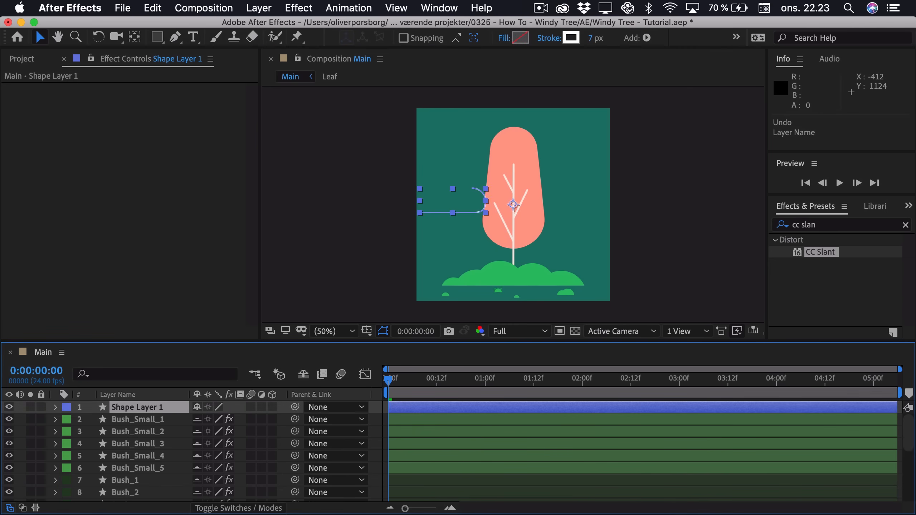
{"action": "key", "text": "Return"}
{"action": "type", "text": "Stroke"}
{"action": "key", "text": "Return"}
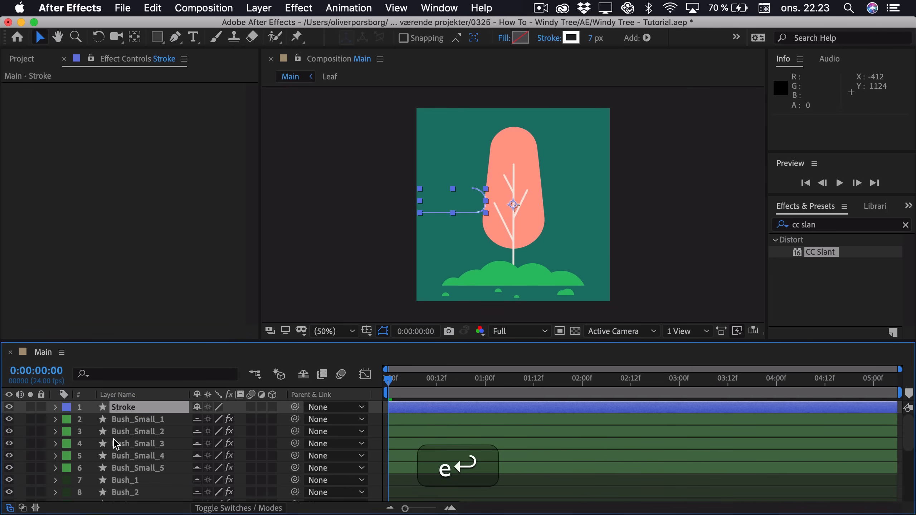
Step: Expand the Stroke layer's contents down to Path 1 and move the curl's outermost vertex slightly outward to refine the curve
{"action": "left_click", "coordinate": [55, 408]}
{"action": "left_click", "coordinate": [69, 421]}
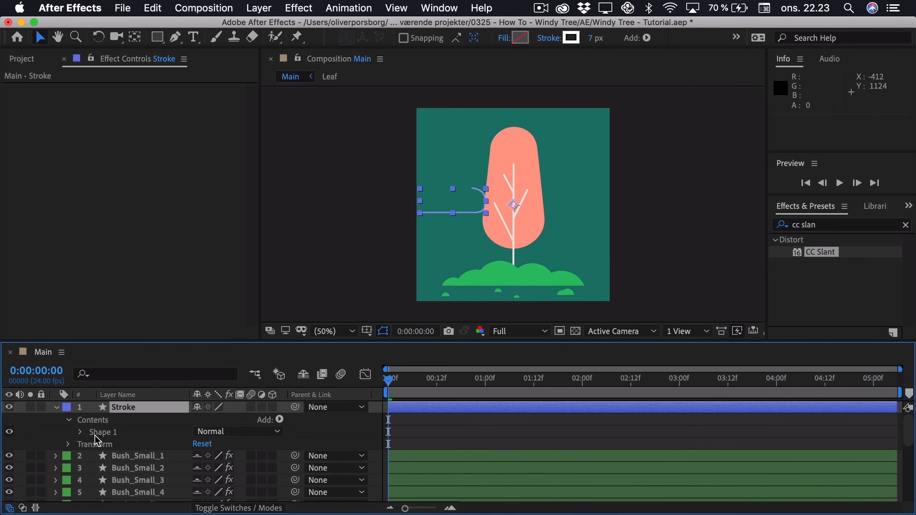
{"action": "left_click", "coordinate": [80, 432]}
{"action": "left_click", "coordinate": [92, 444]}
{"action": "left_click", "coordinate": [118, 444]}
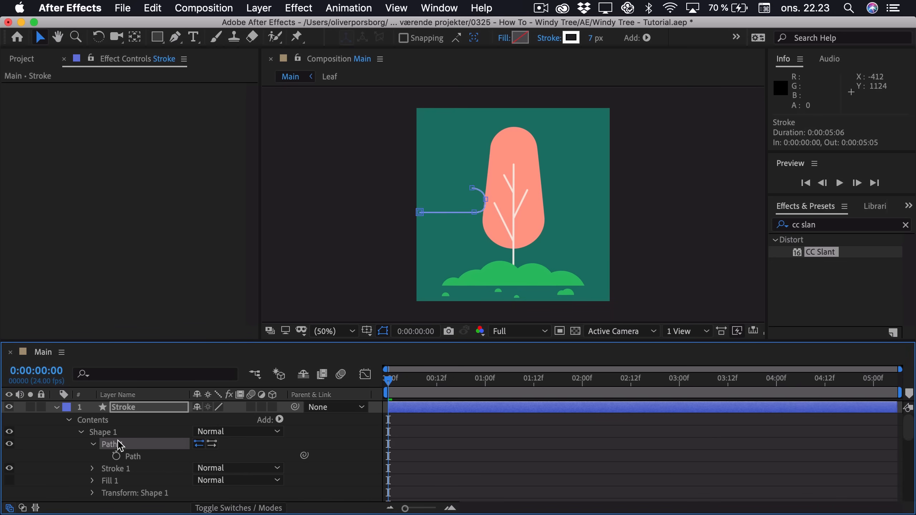
{"action": "left_click_drag", "start_coordinate": [486, 200], "coordinate": [490, 198]}
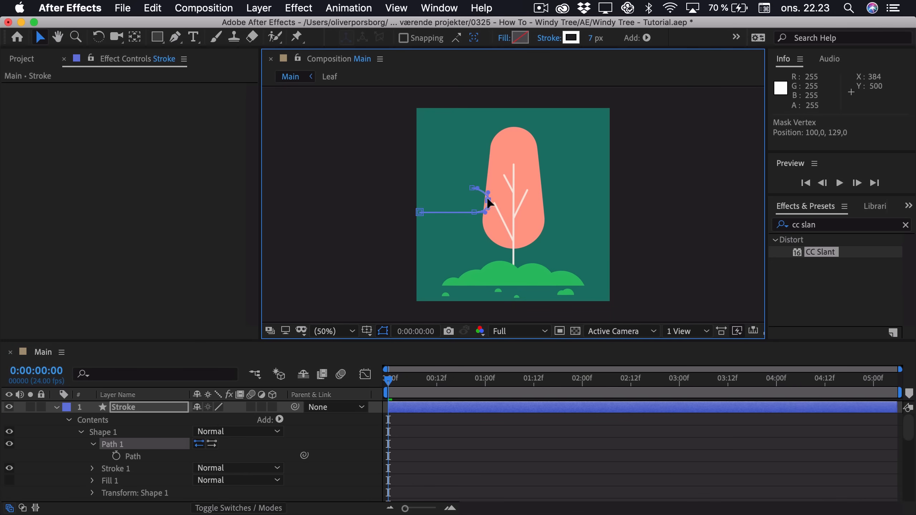
Step: Reselect the Stroke layer's Path 1 and move the curl's outermost vertex outward to about 405, 512 in the composition
{"action": "left_click", "coordinate": [382, 208]}
{"action": "left_click", "coordinate": [355, 211]}
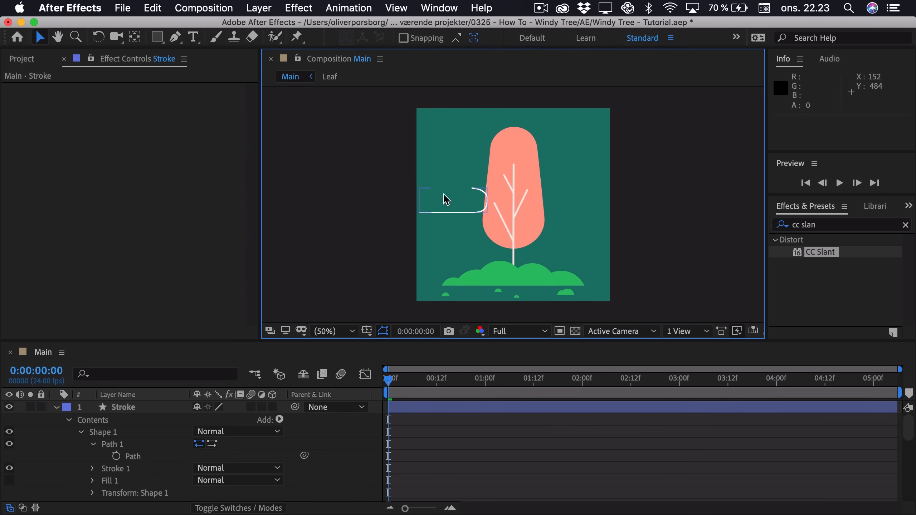
{"action": "key", "text": "z"}
{"action": "left_click_drag", "start_coordinate": [425, 242], "coordinate": [502, 193]}
{"action": "left_click_drag", "start_coordinate": [564, 180], "coordinate": [523, 219]}
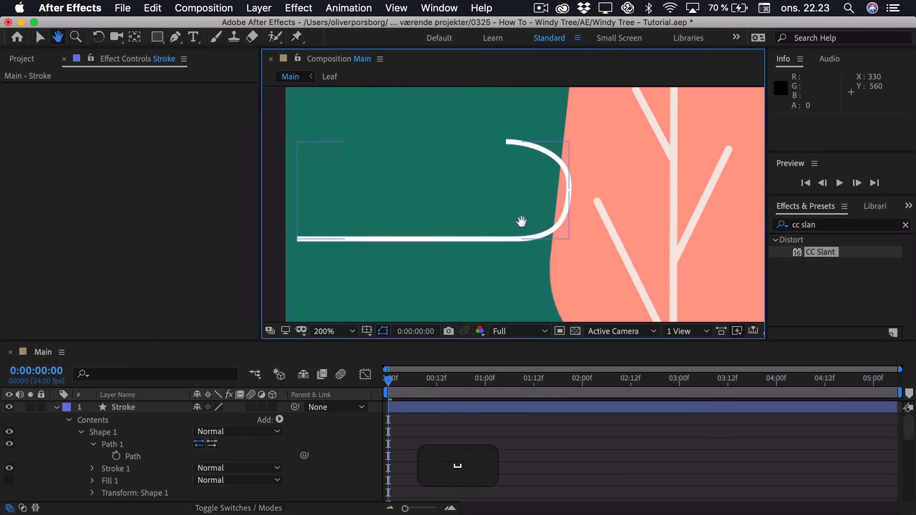
{"action": "left_click", "coordinate": [127, 445]}
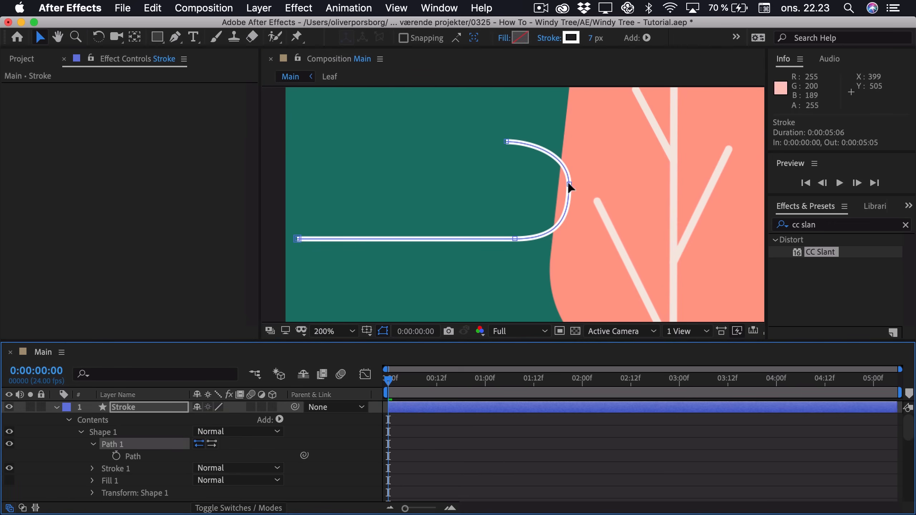
{"action": "left_click_drag", "start_coordinate": [569, 184], "coordinate": [571, 192]}
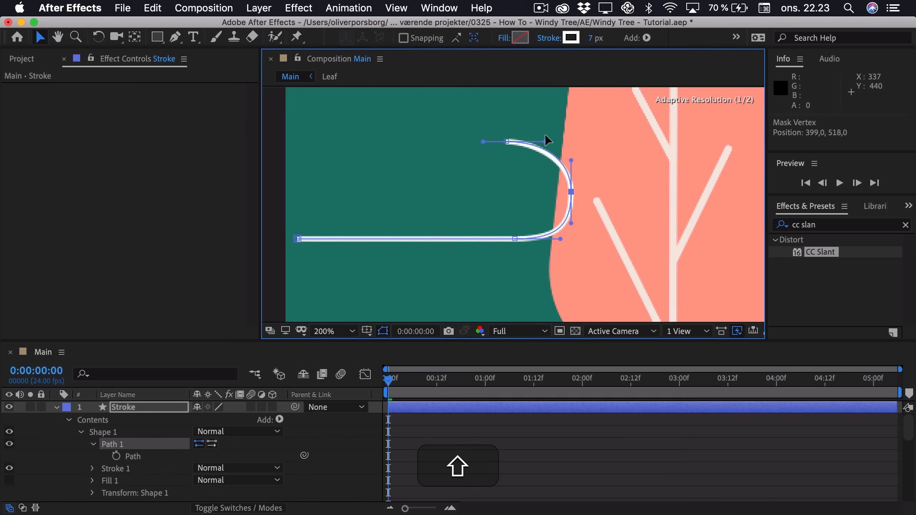
{"action": "left_click_drag", "start_coordinate": [571, 191], "coordinate": [570, 188]}
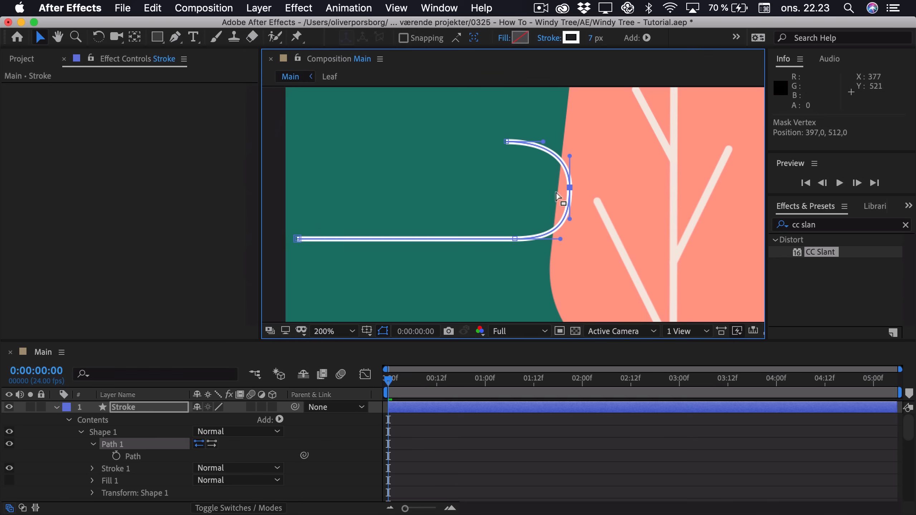
{"action": "left_click_drag", "start_coordinate": [569, 191], "coordinate": [574, 190]}
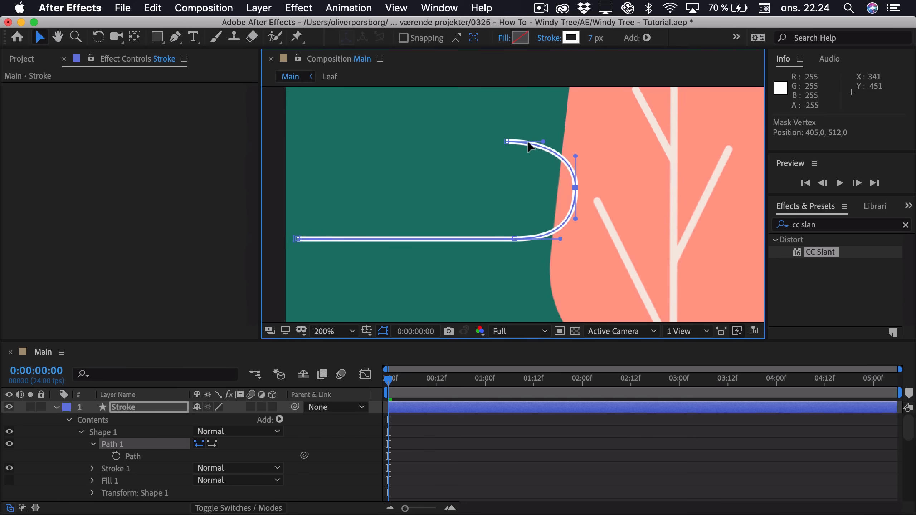
Step: Nudge the curl's end point slightly inward and lower the outermost vertex to about 405, 521 to even out the curve, and deselect the path
{"action": "left_click_drag", "start_coordinate": [506, 142], "coordinate": [510, 144]}
{"action": "left_click_drag", "start_coordinate": [576, 186], "coordinate": [575, 195]}
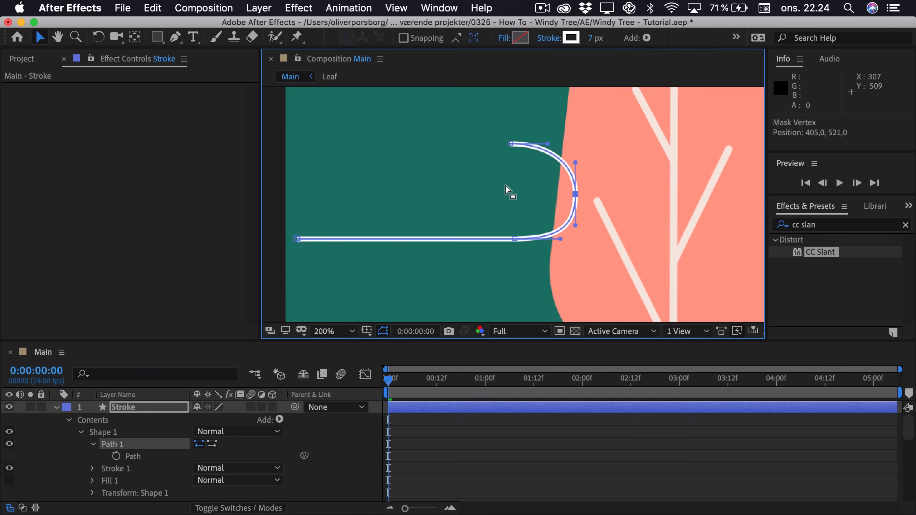
{"action": "left_click", "coordinate": [328, 331]}
{"action": "left_click", "coordinate": [382, 100]}
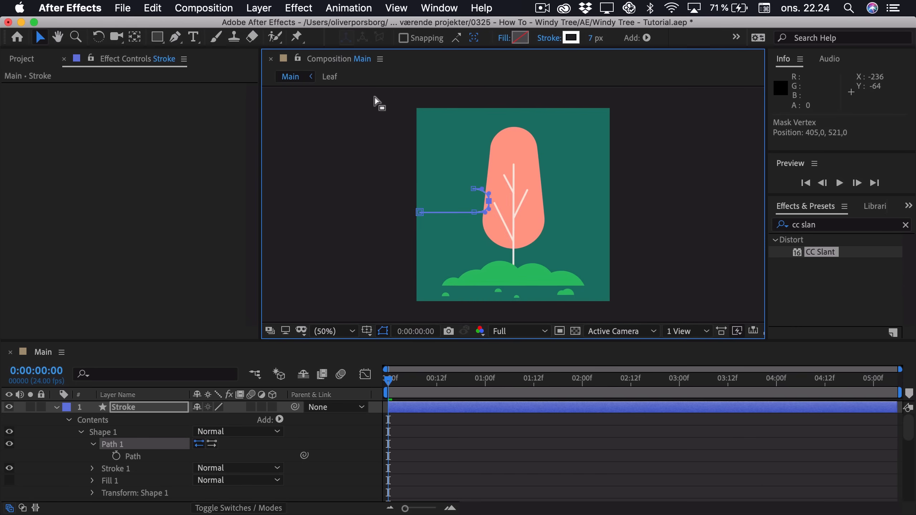
{"action": "left_click", "coordinate": [476, 444]}
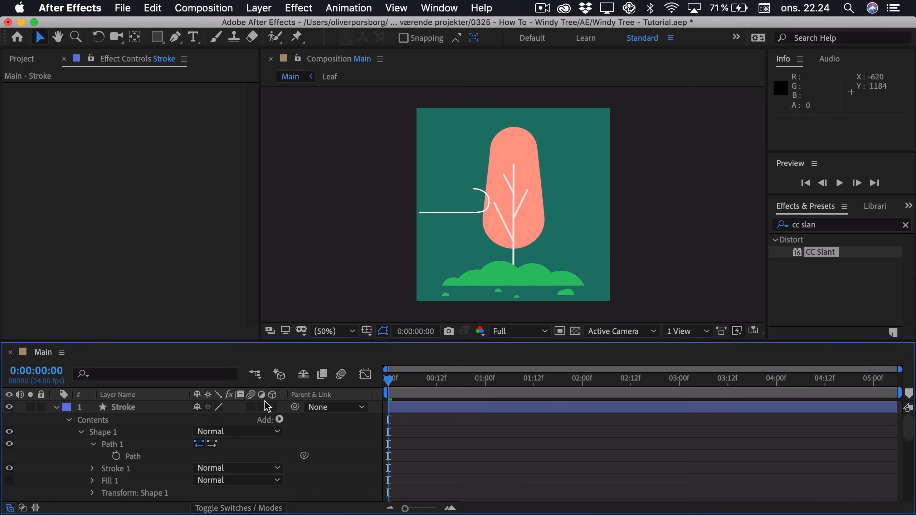
Step: Add Trim Paths to the Stroke layer and expand its properties
{"action": "left_click", "coordinate": [280, 419]}
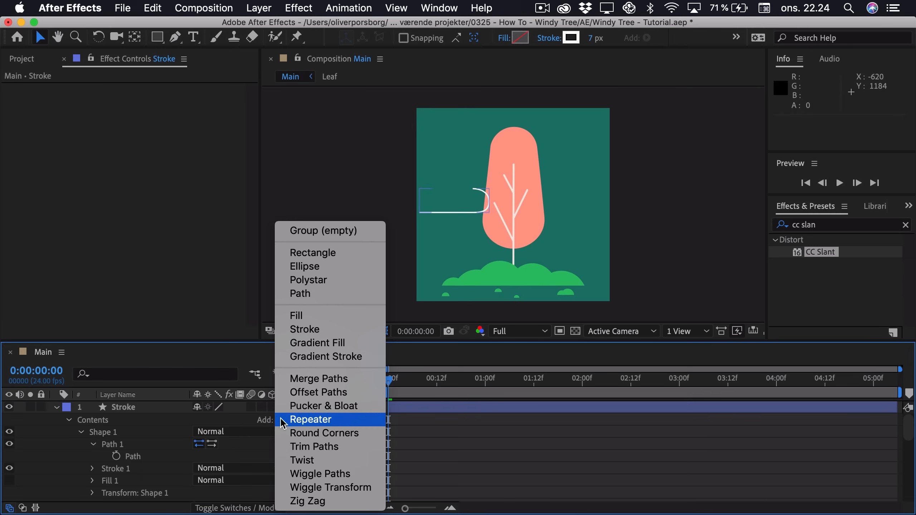
{"action": "left_click", "coordinate": [299, 447]}
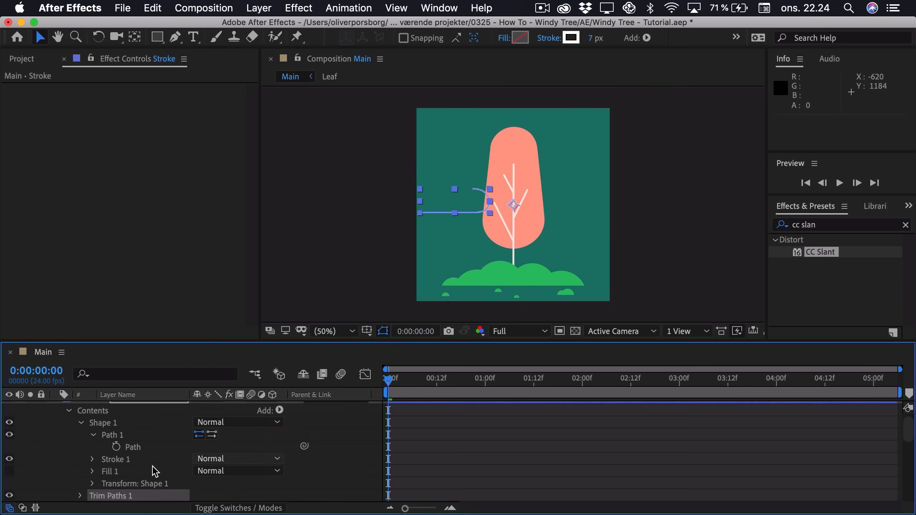
{"action": "scroll", "coordinate": [153, 471], "scroll_direction": "down", "scroll_amount": 3}
{"action": "scroll", "coordinate": [92, 434], "scroll_direction": "up", "scroll_amount": 1}
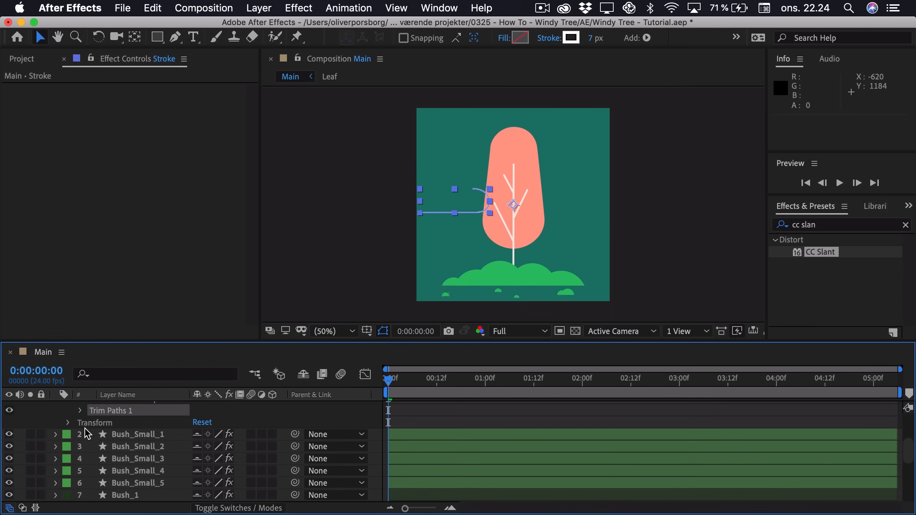
{"action": "left_click", "coordinate": [81, 410]}
{"action": "scroll", "coordinate": [237, 441], "scroll_direction": "up", "scroll_amount": 2}
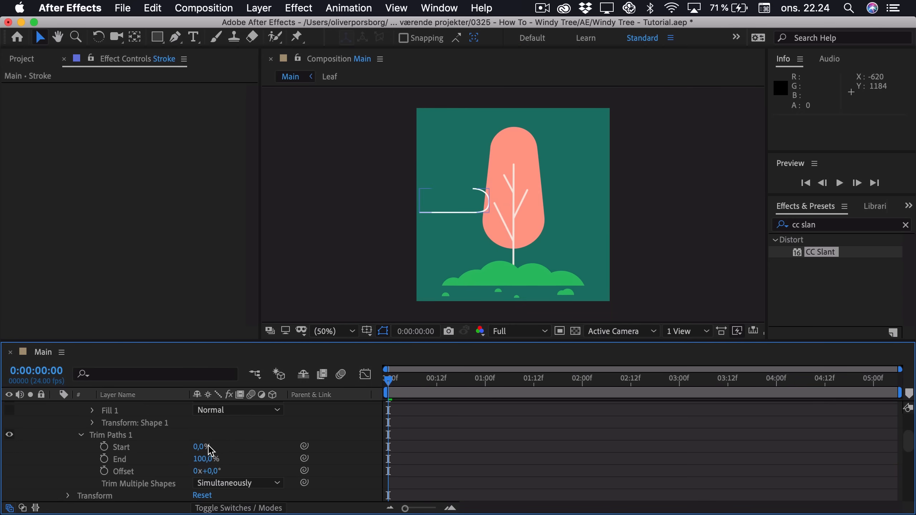
Step: Set the Trim Paths End to 0% and keyframe both Start and End at the beginning of the composition
{"action": "left_click", "coordinate": [205, 460]}
{"action": "type", "text": "0"}
{"action": "key", "text": "Return"}
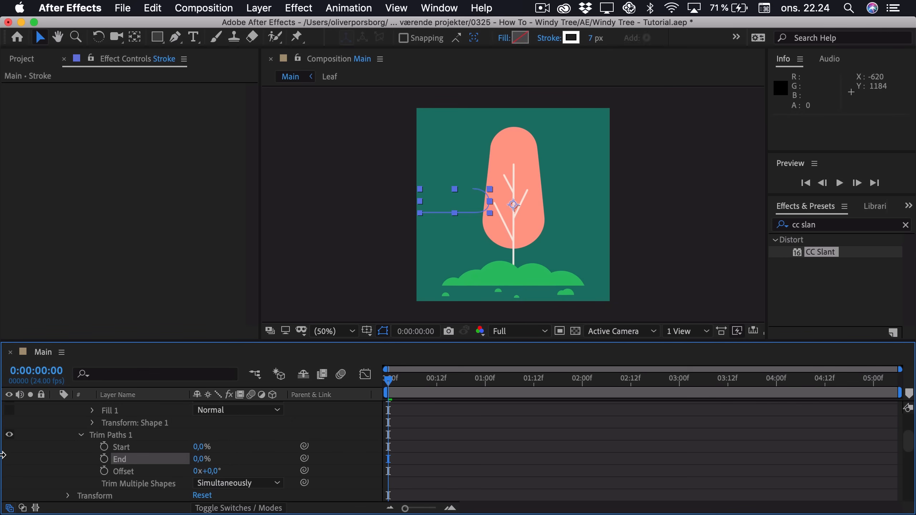
{"action": "left_click", "coordinate": [105, 447]}
{"action": "left_click", "coordinate": [104, 459]}
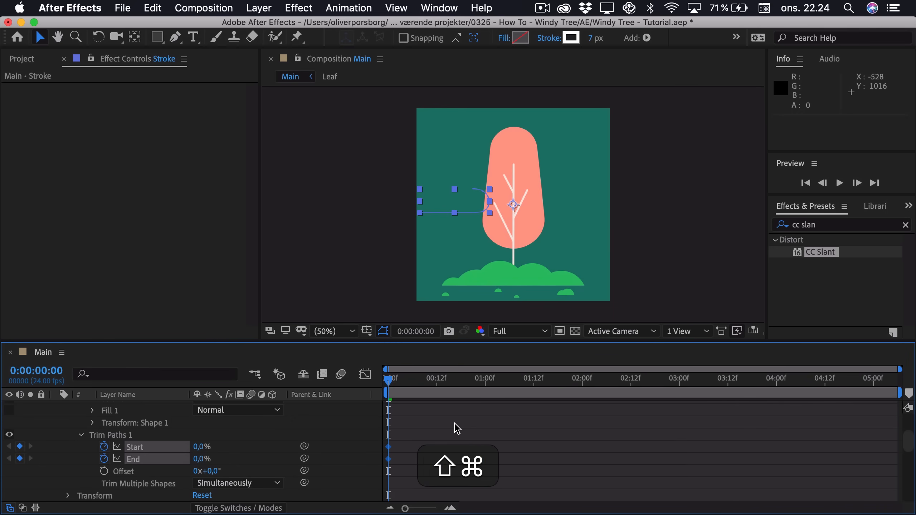
Step: At frame 20, set the Trim Paths Start and End to 100%, and preview the animation from the beginning
{"action": "key", "text": "shift+super+Right"}
{"action": "key", "text": "shift+super+Right"}
{"action": "left_click", "coordinate": [230, 451]}
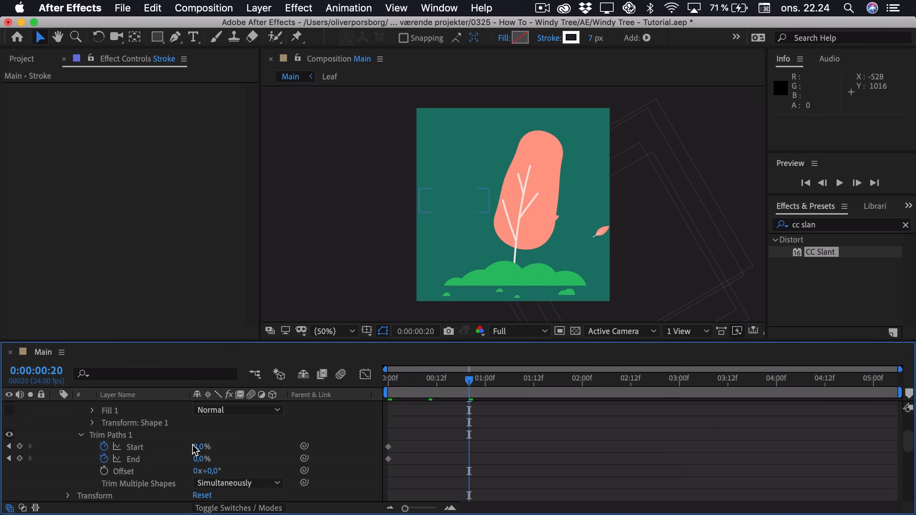
{"action": "left_click_drag", "start_coordinate": [197, 448], "coordinate": [374, 450]}
{"action": "left_click_drag", "start_coordinate": [200, 459], "coordinate": [456, 468]}
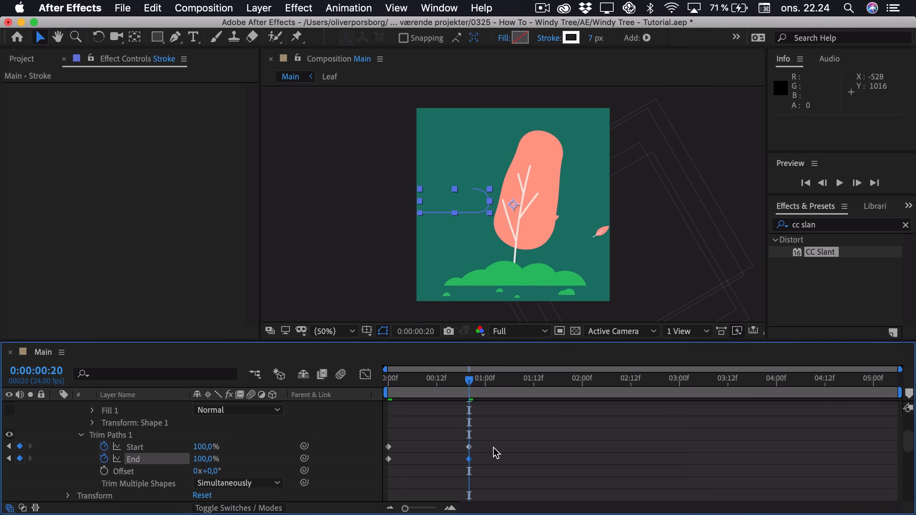
{"action": "key", "text": "Home"}
{"action": "key", "text": "space"}
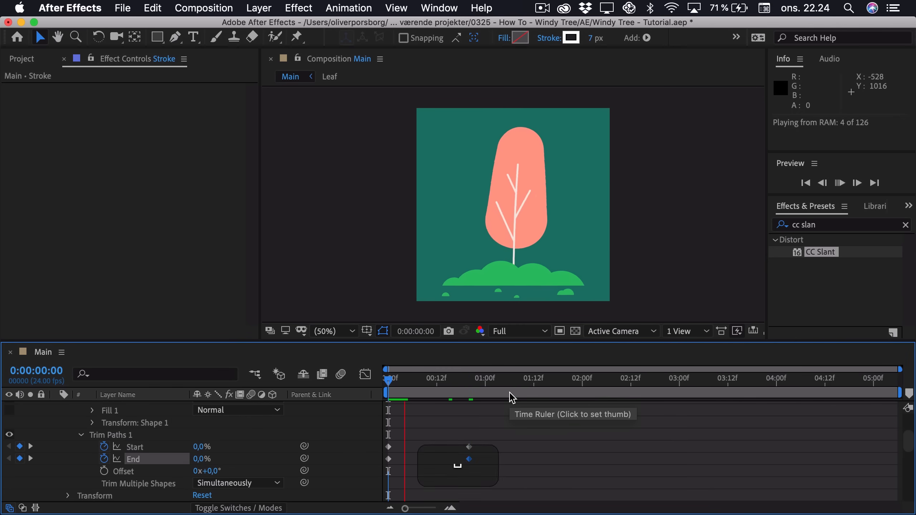
{"action": "key", "text": "space"}
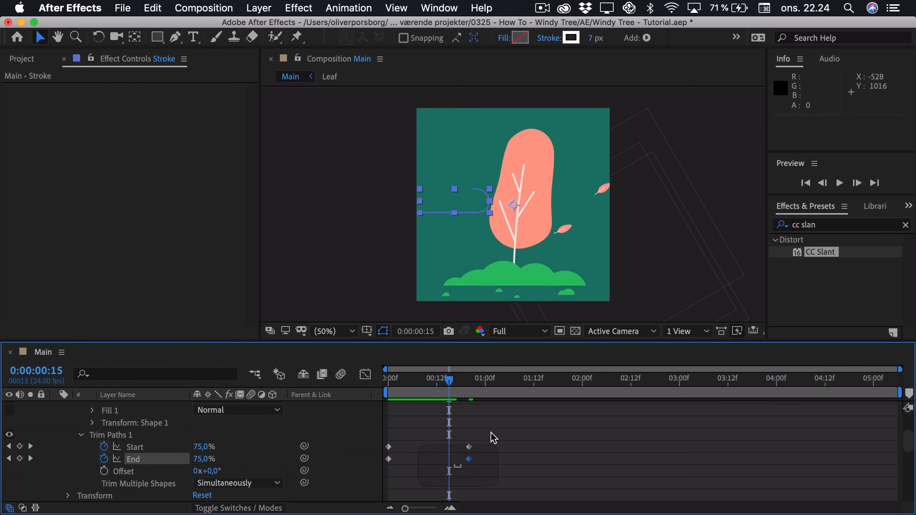
Step: Shift both Trim Paths Start keyframes about three frames later than the End keyframes and preview the wind line
{"action": "left_click_drag", "start_coordinate": [491, 433], "coordinate": [358, 455]}
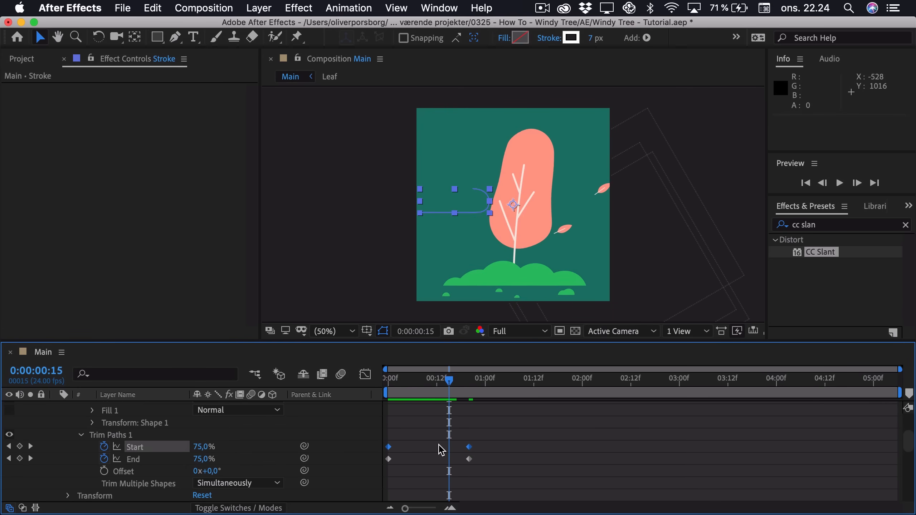
{"action": "key", "text": "alt"}
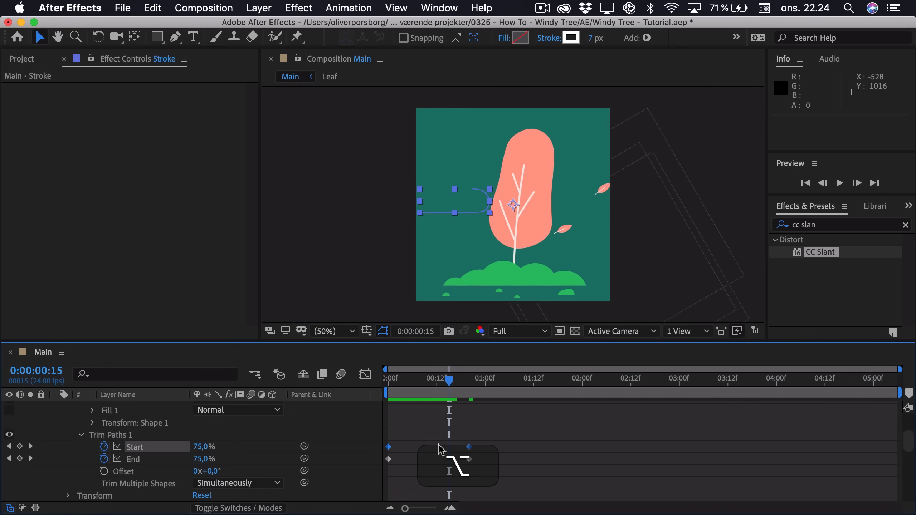
{"action": "key", "text": "alt+Right"}
{"action": "key", "text": "alt+Right"}
{"action": "key", "text": "space"}
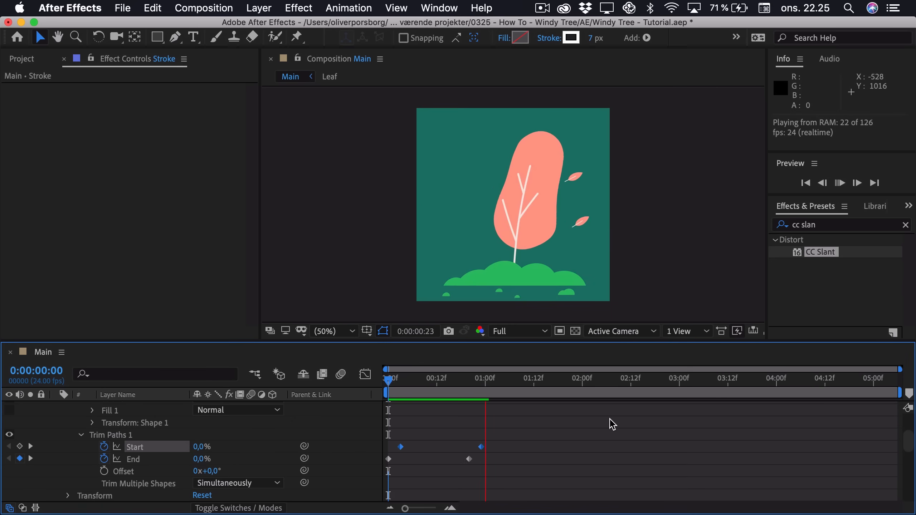
{"action": "key", "text": "space"}
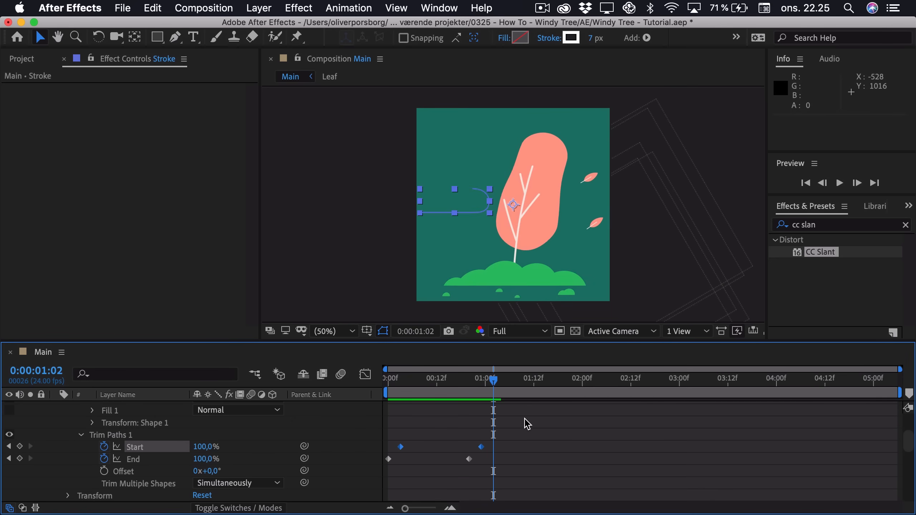
Step: Apply Easy Ease to all Start and End keyframes, stretch the final keyframes' incoming handles for a longer slowdown in the graph, and preview
{"action": "left_click_drag", "start_coordinate": [527, 424], "coordinate": [345, 479]}
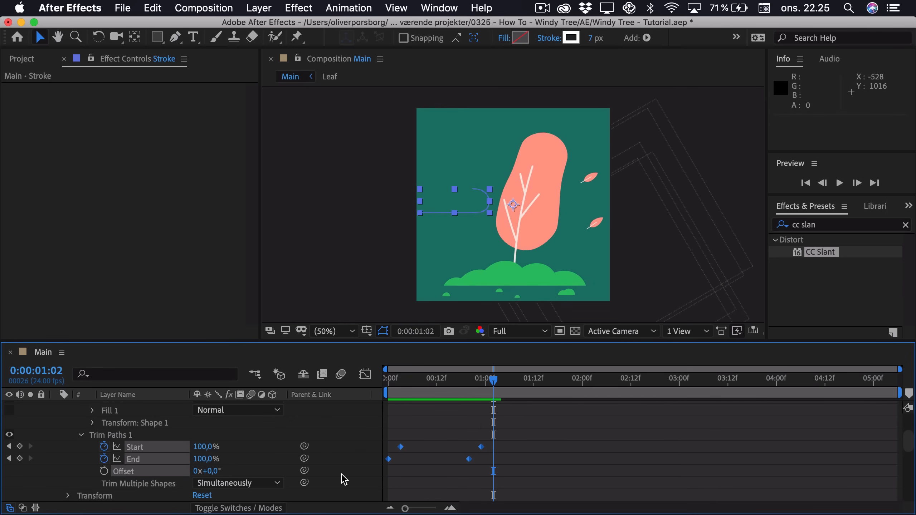
{"action": "key", "text": "F9"}
{"action": "left_click", "coordinate": [365, 374]}
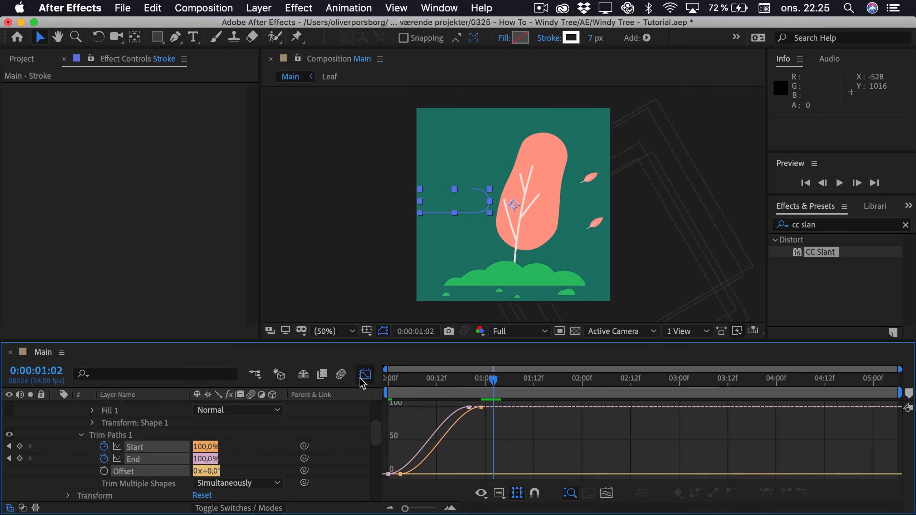
{"action": "left_click_drag", "start_coordinate": [495, 420], "coordinate": [410, 418]}
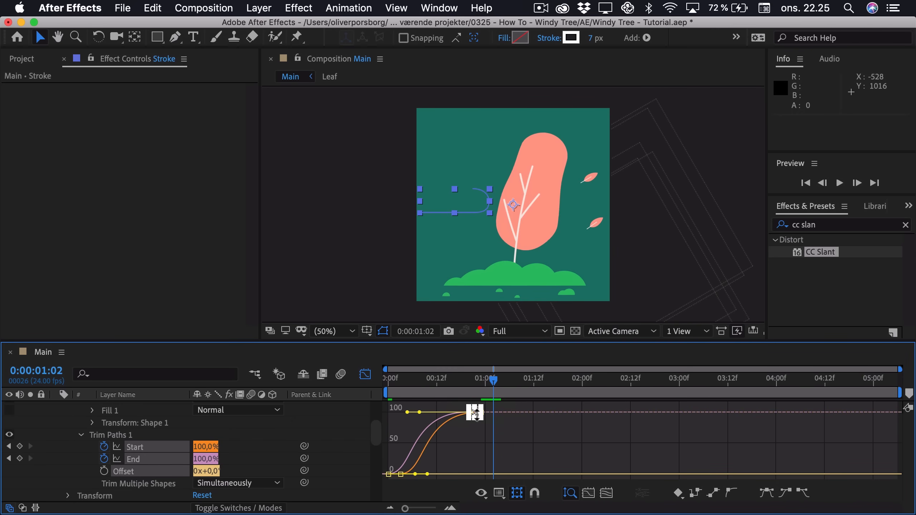
{"action": "left_click", "coordinate": [365, 375]}
{"action": "key", "text": "space"}
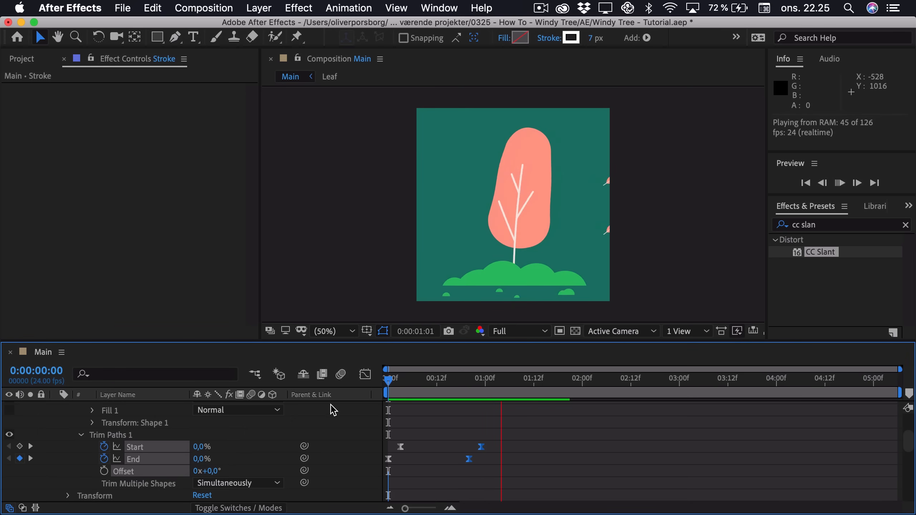
{"action": "key", "text": "space"}
Step: Collapse the Stroke layer and move it in time so it begins at frame 2
{"action": "scroll", "coordinate": [243, 466], "scroll_direction": "up", "scroll_amount": 2}
{"action": "scroll", "coordinate": [72, 416], "scroll_direction": "up", "scroll_amount": 1}
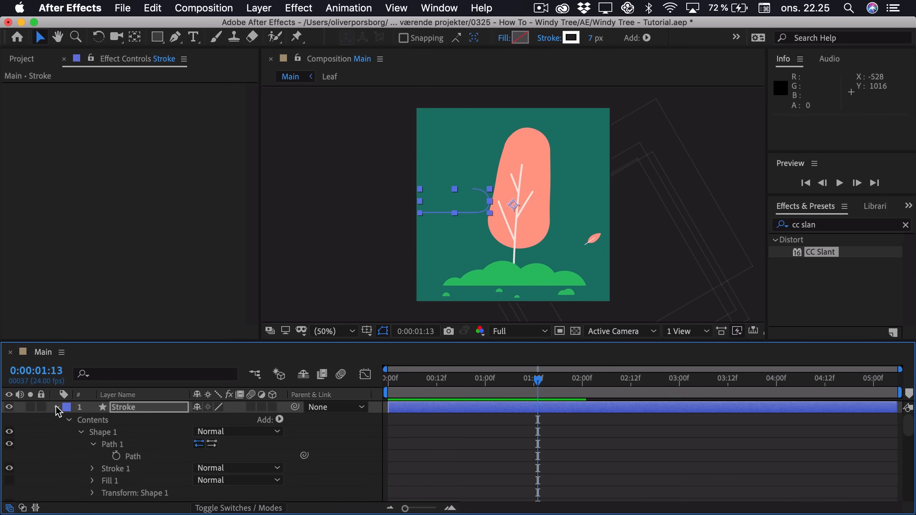
{"action": "left_click", "coordinate": [57, 408]}
{"action": "left_click", "coordinate": [404, 408]}
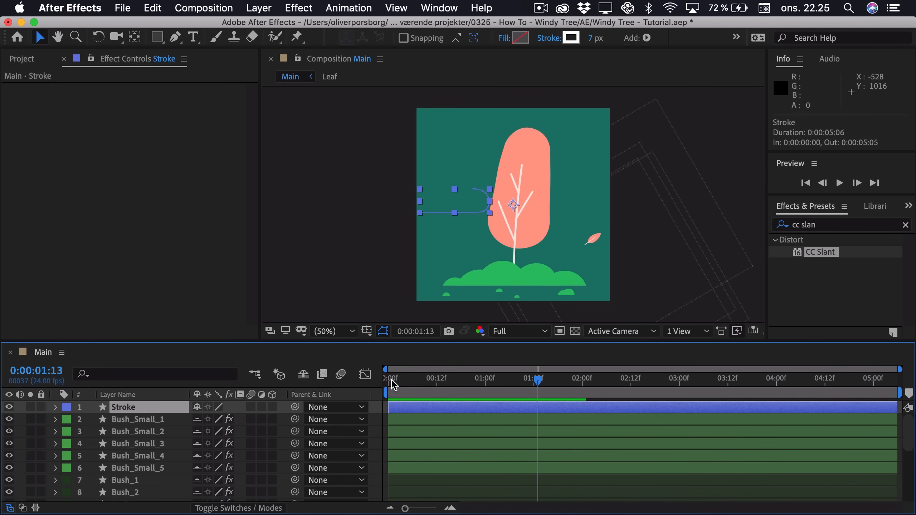
{"action": "mouse_move", "coordinate": [393, 382]}
{"action": "left_mouse_down"}
{"action": "mouse_move", "coordinate": [412, 383]}
{"action": "mouse_move", "coordinate": [418, 406]}
{"action": "left_mouse_up"}
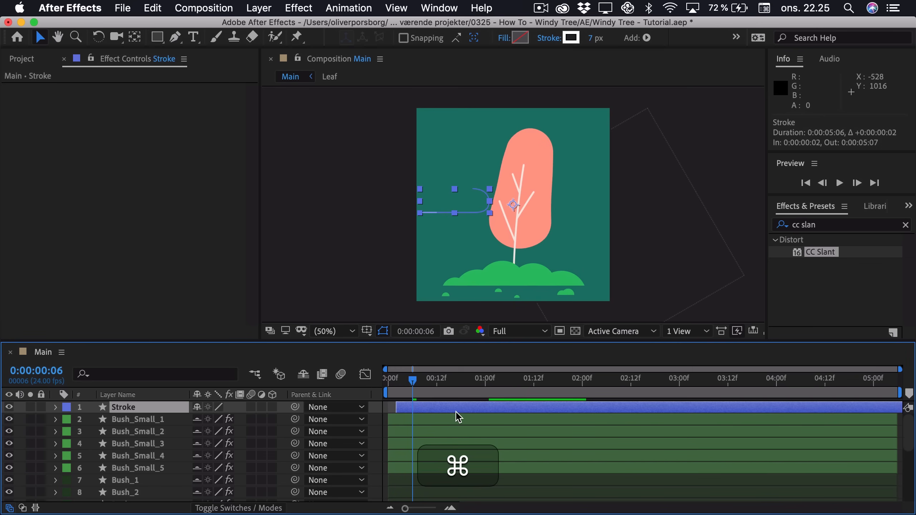
Step: Duplicate the Stroke layer and delete the curl's vertices from the copy's Path 1, keeping only the straight section
{"action": "key", "text": "super+d"}
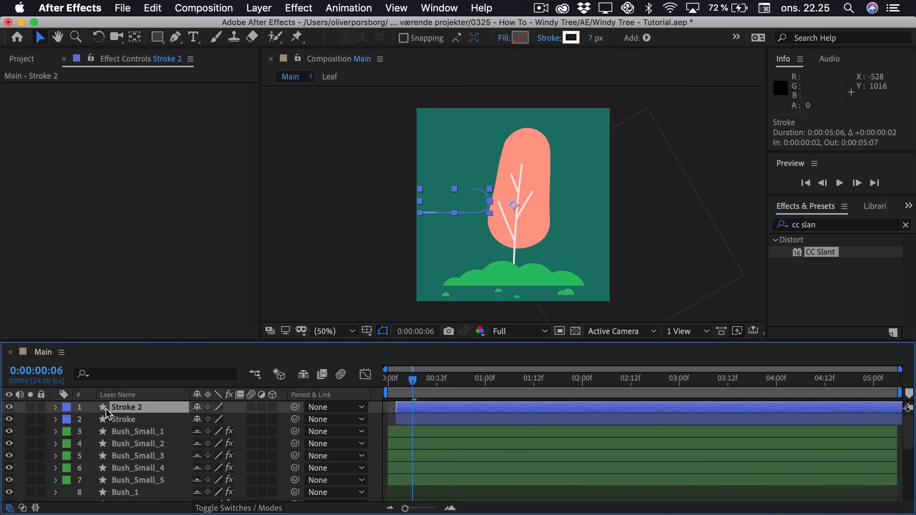
{"action": "left_click", "coordinate": [56, 407]}
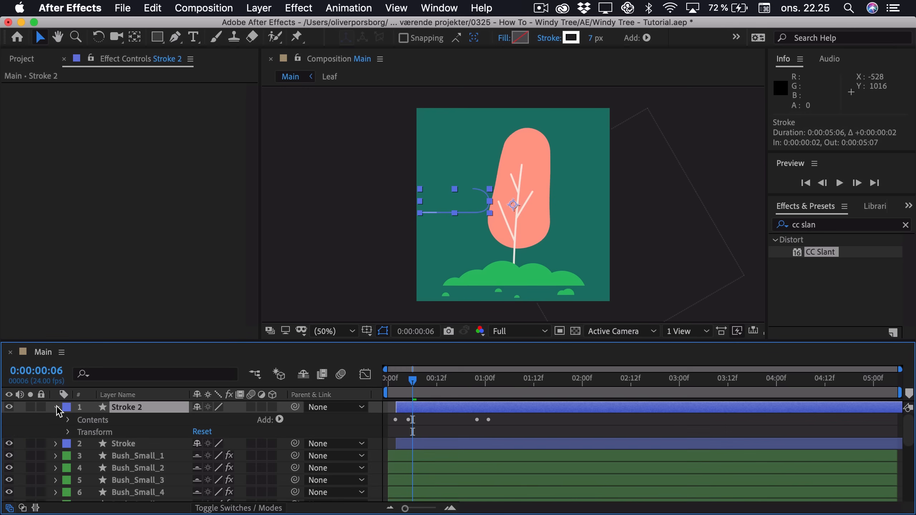
{"action": "left_click", "coordinate": [68, 420]}
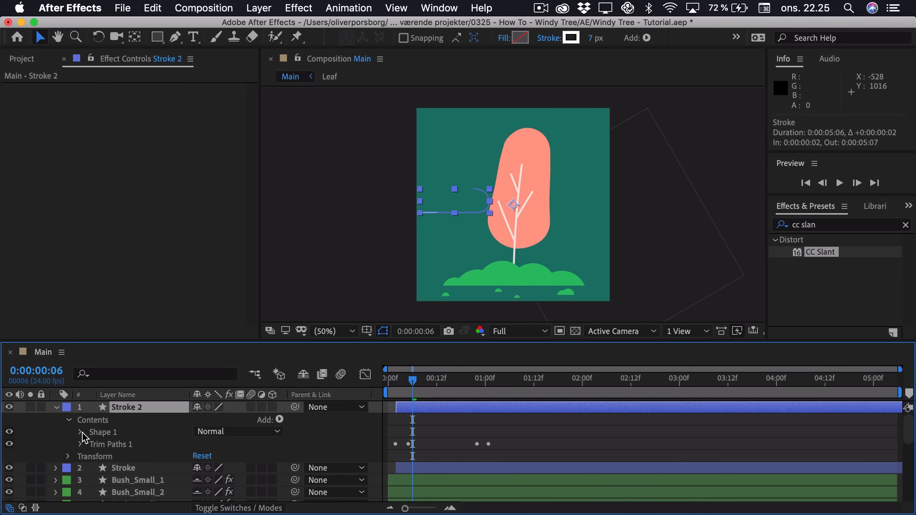
{"action": "left_click", "coordinate": [80, 432]}
{"action": "left_click", "coordinate": [112, 445]}
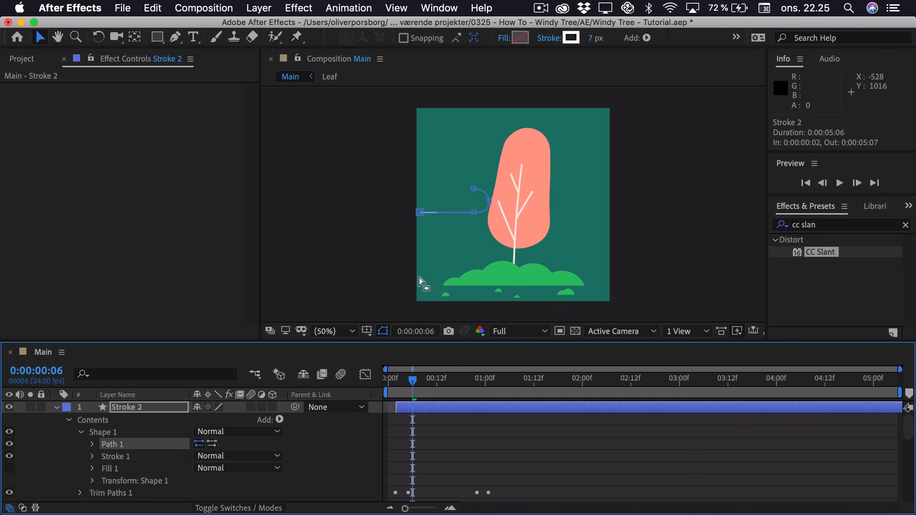
{"action": "left_click", "coordinate": [475, 193]}
{"action": "key", "text": "shift+BackSpace"}
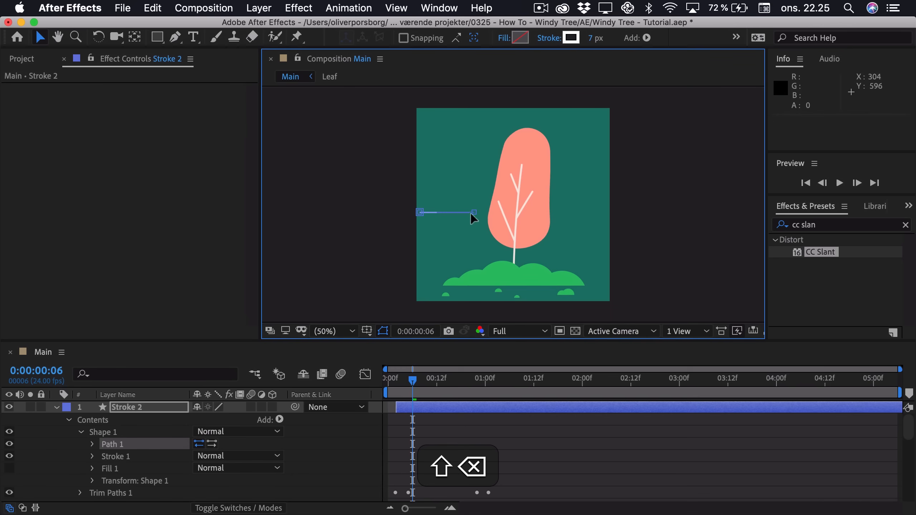
Step: Extend Stroke 2's straight path to the tree and retime its Trim Paths keyframes, nudging both Start keyframes one frame later
{"action": "left_click_drag", "start_coordinate": [474, 212], "coordinate": [494, 213]}
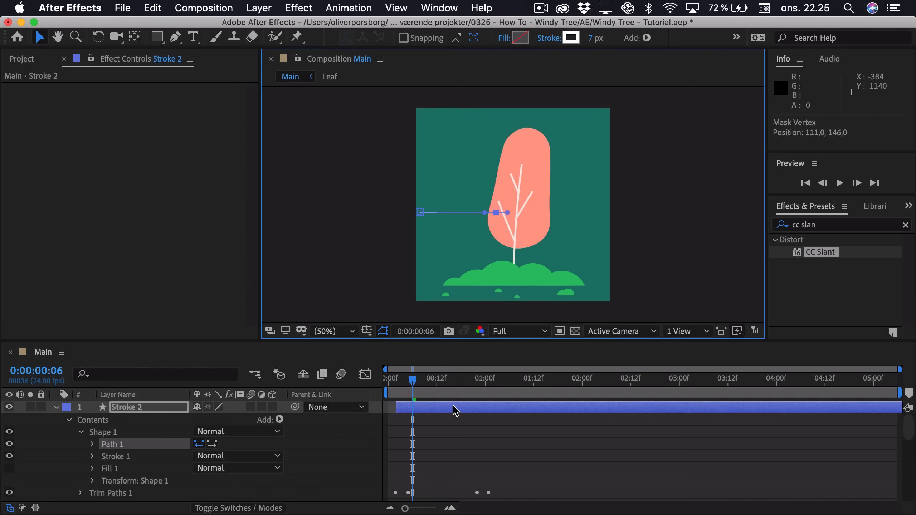
{"action": "key", "text": "u"}
{"action": "mouse_move", "coordinate": [505, 418]}
{"action": "left_mouse_down"}
{"action": "mouse_move", "coordinate": [473, 435]}
{"action": "mouse_move", "coordinate": [450, 419]}
{"action": "mouse_move", "coordinate": [397, 422]}
{"action": "left_mouse_up"}
{"action": "left_click", "coordinate": [396, 419]}
{"action": "key", "text": "alt+Right"}
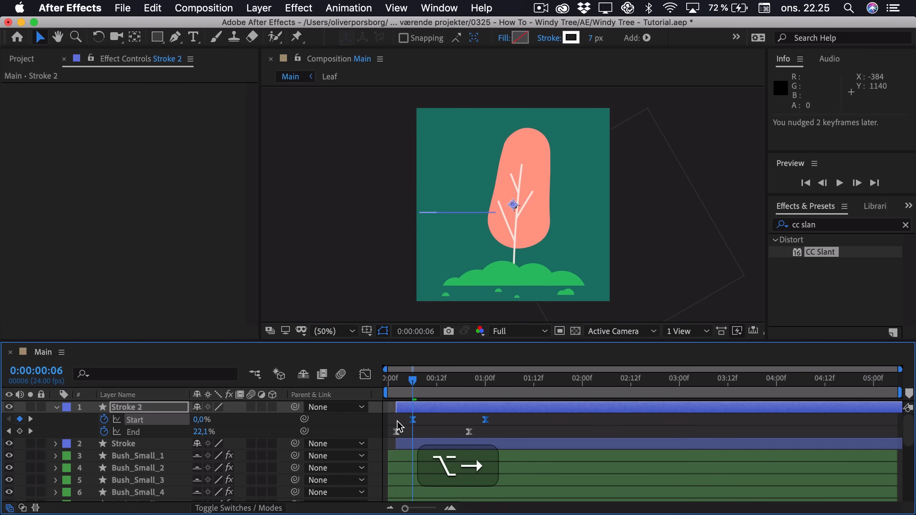
{"action": "left_click_drag", "start_coordinate": [391, 379], "coordinate": [429, 384]}
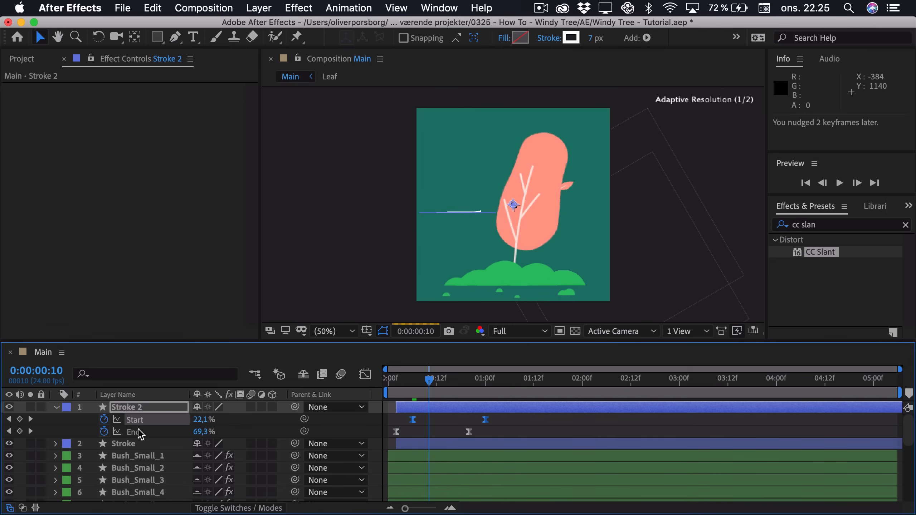
{"action": "left_click", "coordinate": [57, 408]}
{"action": "left_click", "coordinate": [116, 407]}
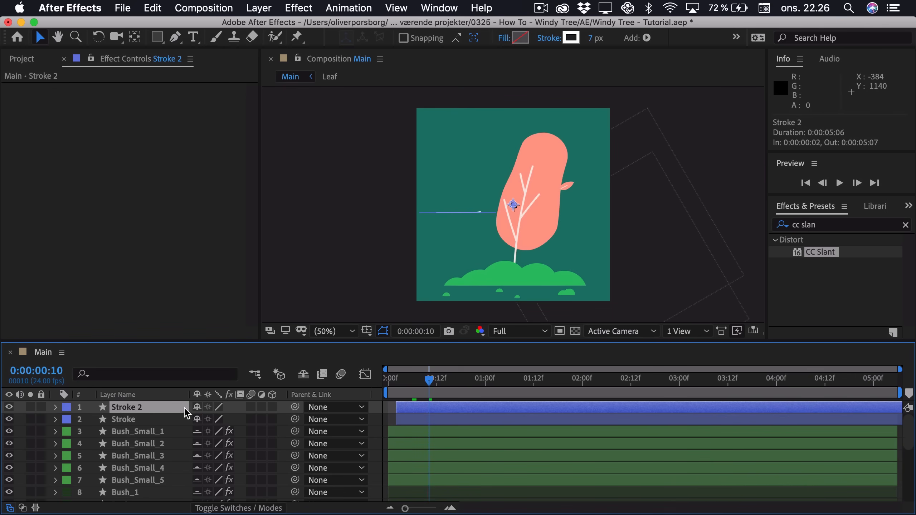
Step: Duplicate the curled Stroke layer and flip the copy vertically by unlinking its Scale and setting the Y value to -100%
{"action": "left_click", "coordinate": [154, 420]}
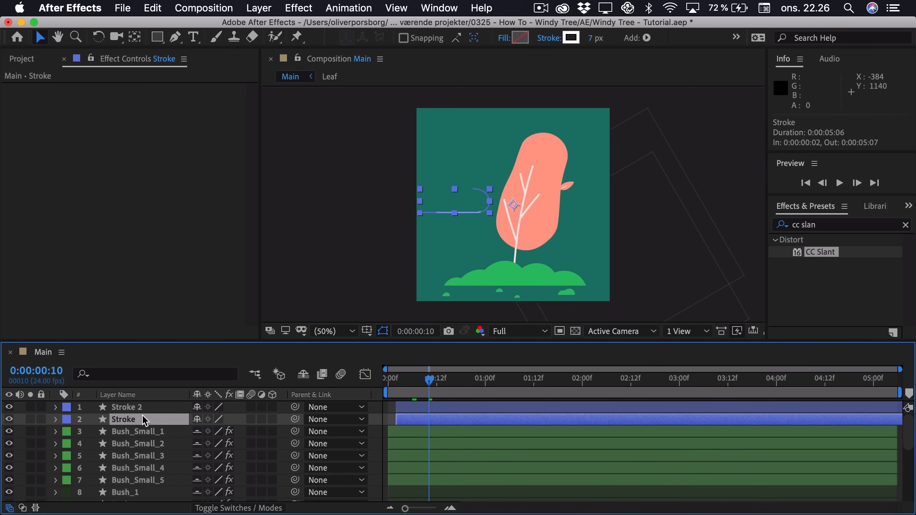
{"action": "key", "text": "super+d"}
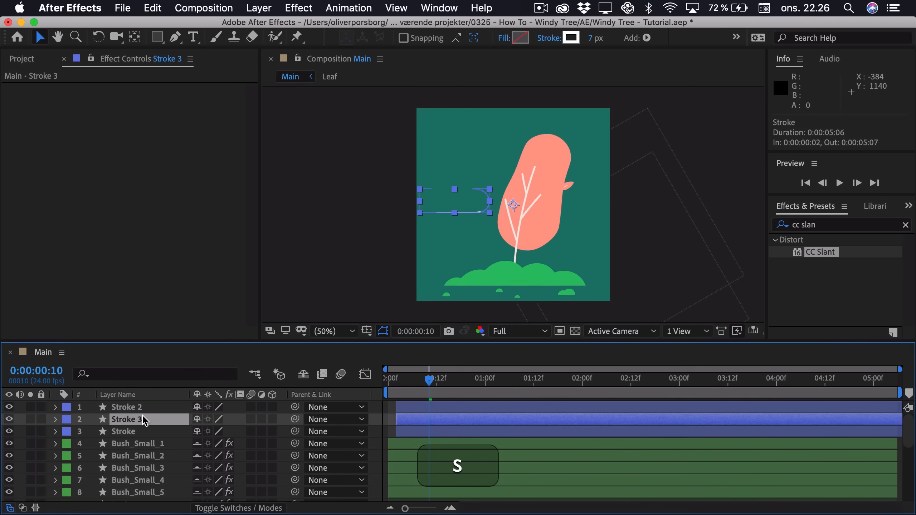
{"action": "key", "text": "s"}
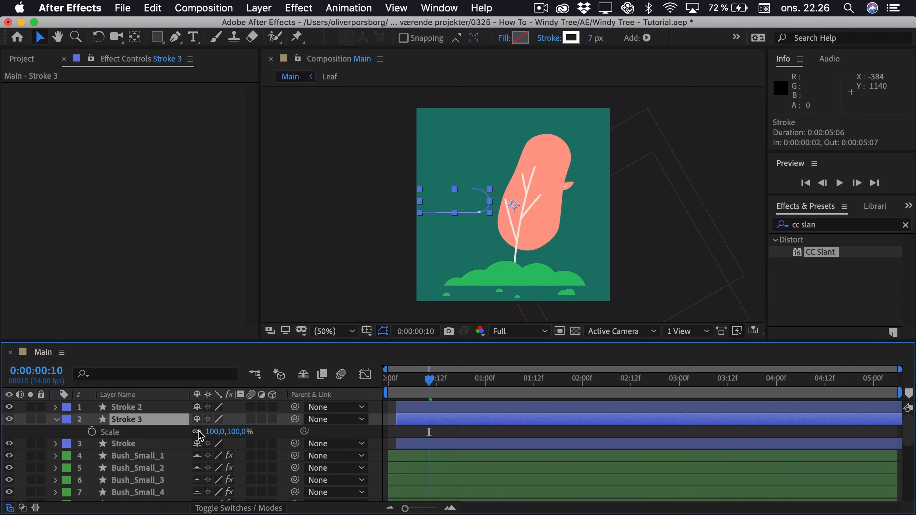
{"action": "left_click", "coordinate": [197, 432]}
{"action": "left_click", "coordinate": [238, 432]}
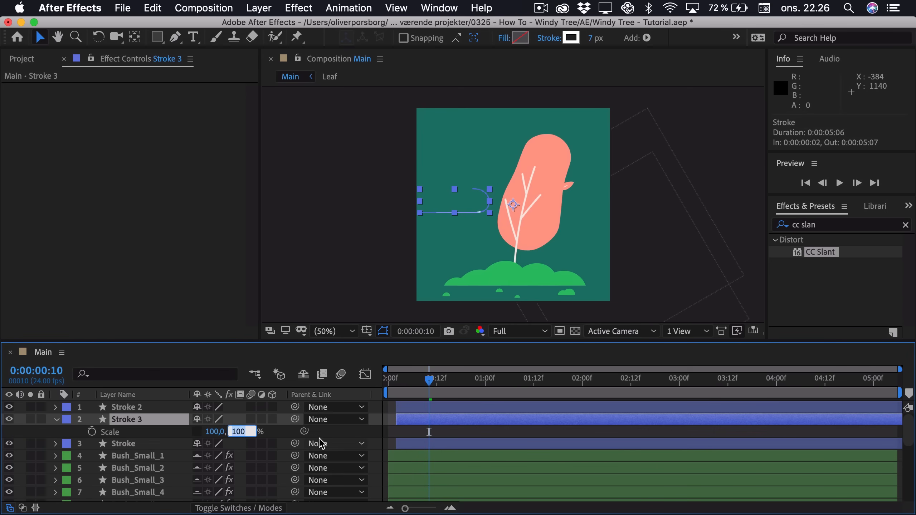
{"action": "type", "text": "-100"}
{"action": "key", "text": "Return"}
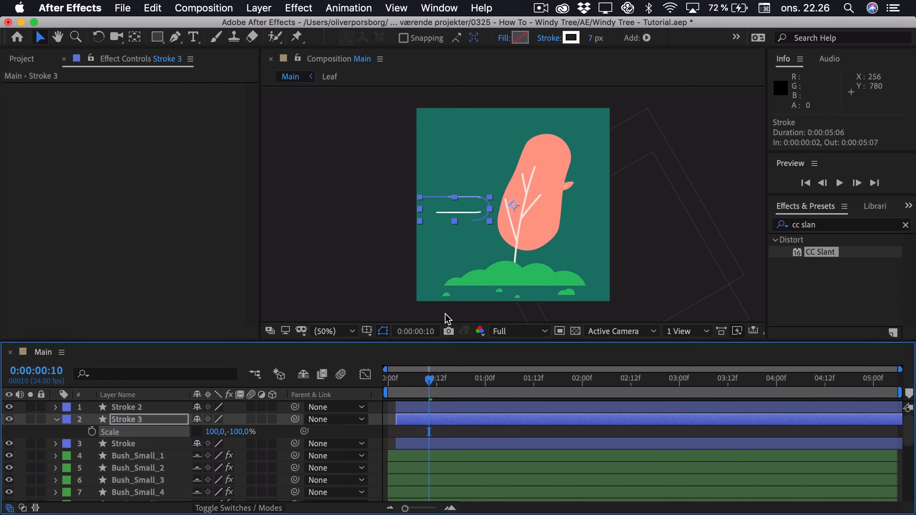
Step: Duplicate the flipped Stroke 3 layer and move the copy's final Start and End keyframes about three frames later
{"action": "left_click", "coordinate": [139, 421]}
{"action": "key", "text": "super+d"}
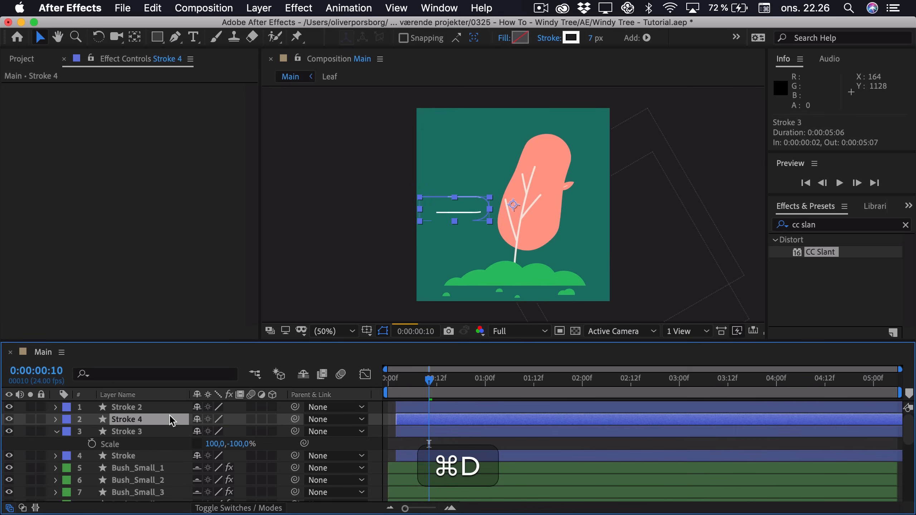
{"action": "key", "text": "u"}
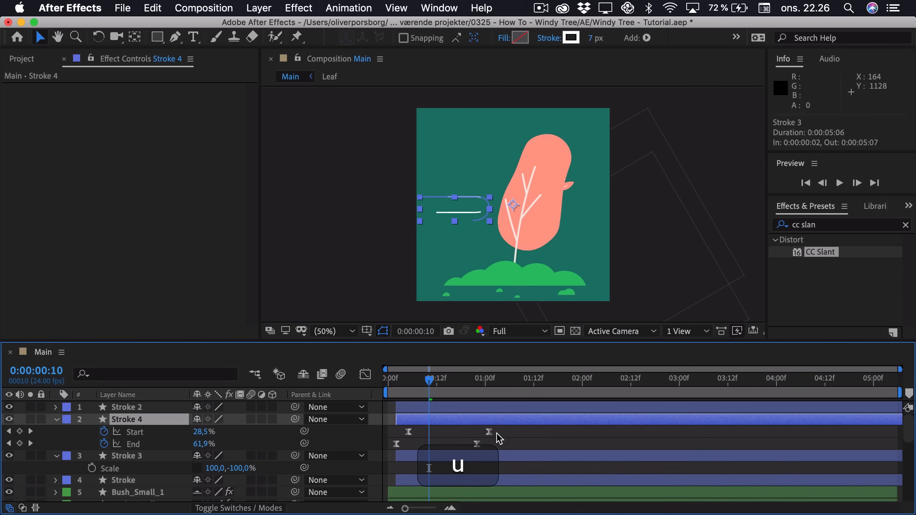
{"action": "mouse_move", "coordinate": [498, 433]}
{"action": "left_mouse_down"}
{"action": "mouse_move", "coordinate": [465, 450]}
{"action": "mouse_move", "coordinate": [490, 446]}
{"action": "left_mouse_up"}
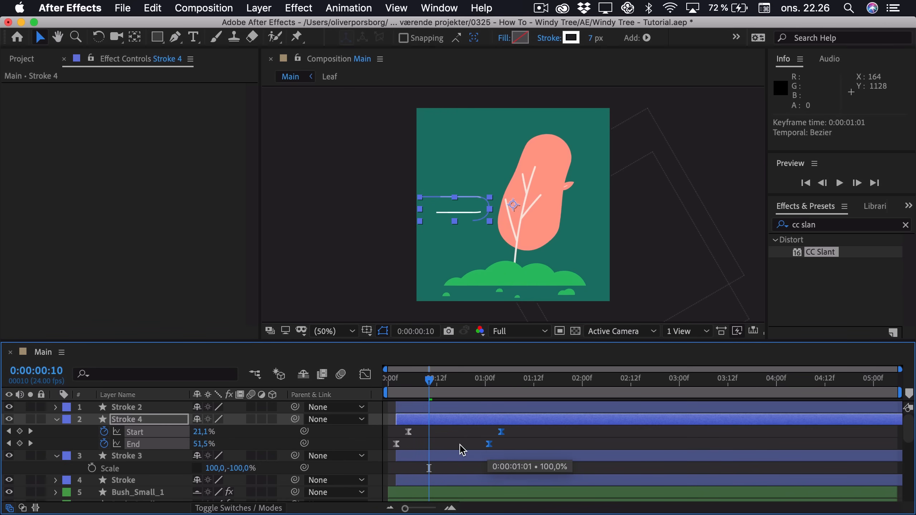
{"action": "left_click", "coordinate": [56, 420]}
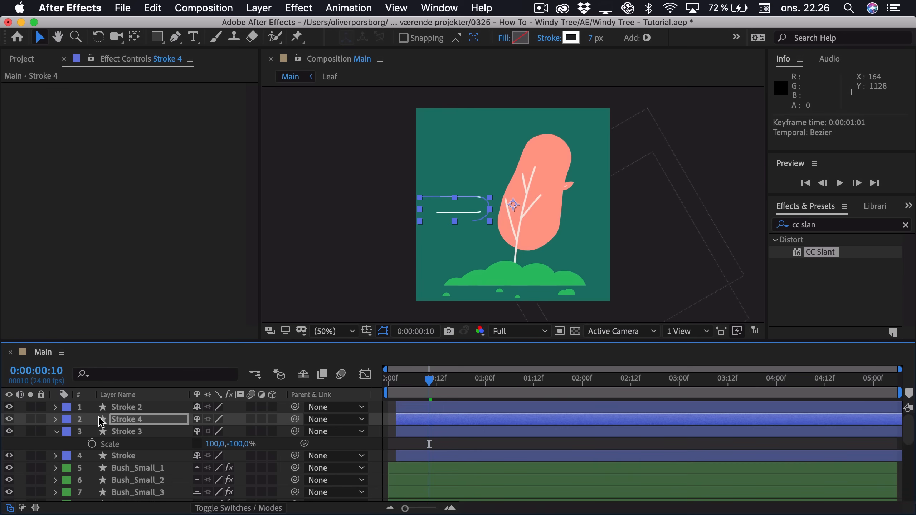
Step: Duplicate the straight Stroke 2 layer, move the copy's closing Trim Paths keyframes earlier to about frame 17, and collapse the stroke layers
{"action": "left_click", "coordinate": [141, 410]}
{"action": "key", "text": "super+d"}
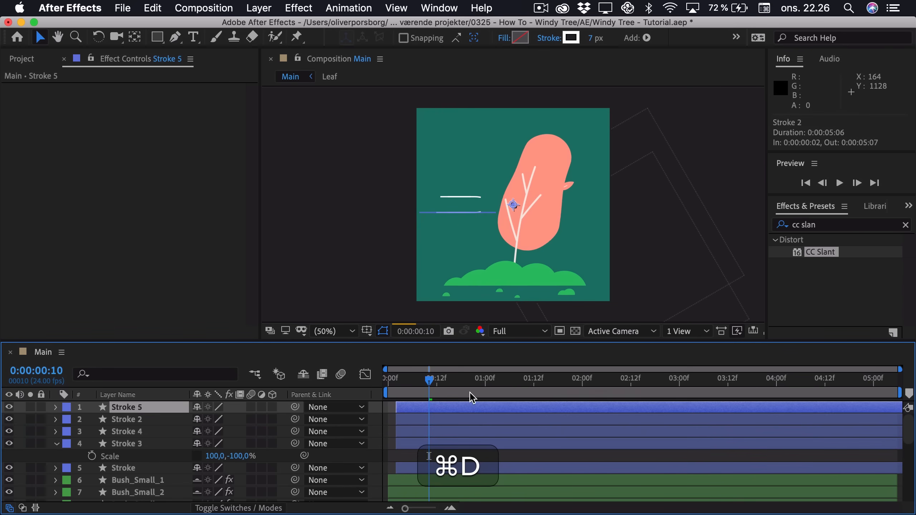
{"action": "key", "text": "u"}
{"action": "mouse_move", "coordinate": [448, 437]}
{"action": "left_mouse_down"}
{"action": "mouse_move", "coordinate": [465, 434]}
{"action": "mouse_move", "coordinate": [457, 434]}
{"action": "left_mouse_up"}
{"action": "left_click", "coordinate": [56, 409]}
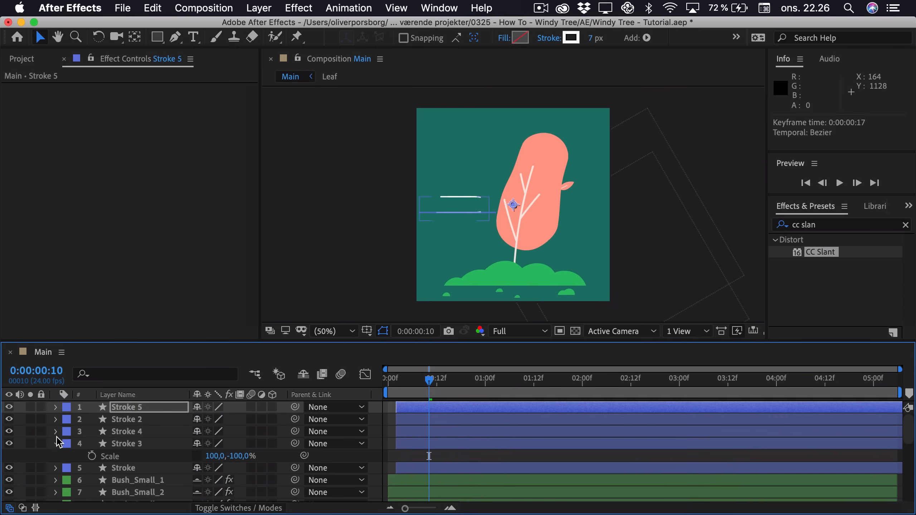
{"action": "left_click", "coordinate": [55, 444]}
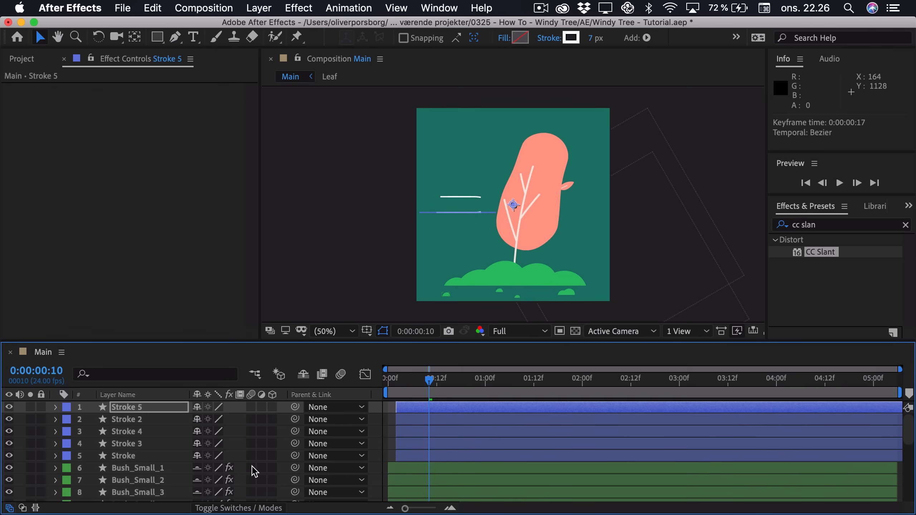
Step: Stagger the layers to start at 0:00:01:07 for Stroke 5, frame 5 for Stroke 2, 20 for Stroke 4 and 12 for Stroke 3, and preview
{"action": "left_click_drag", "start_coordinate": [398, 391], "coordinate": [551, 388]}
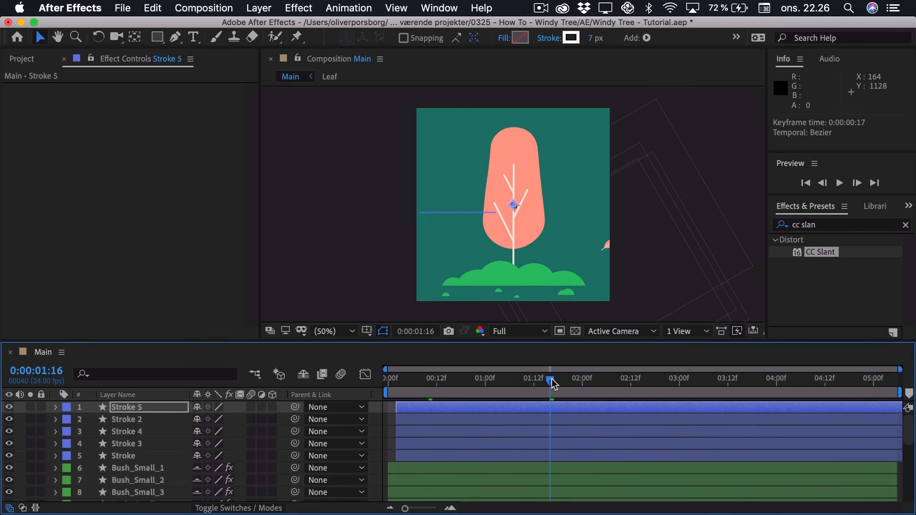
{"action": "left_click_drag", "start_coordinate": [552, 384], "coordinate": [513, 385]}
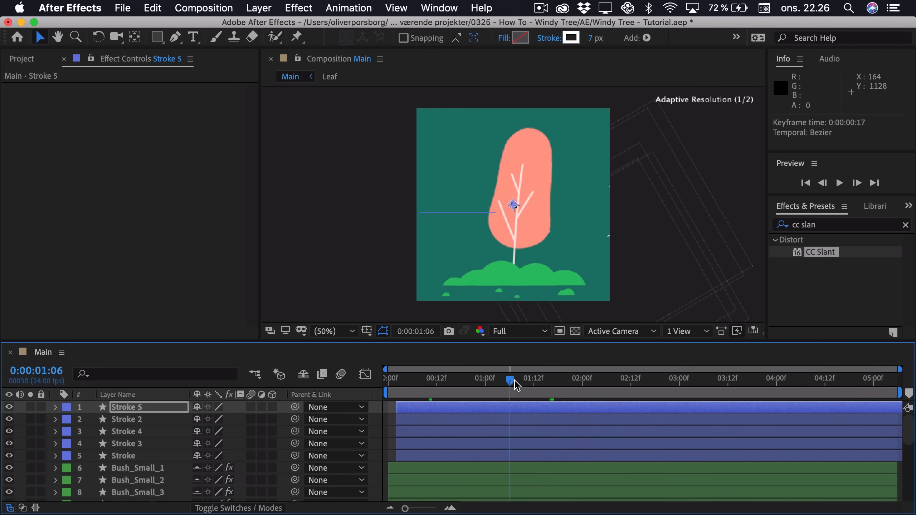
{"action": "left_click_drag", "start_coordinate": [412, 411], "coordinate": [529, 417]}
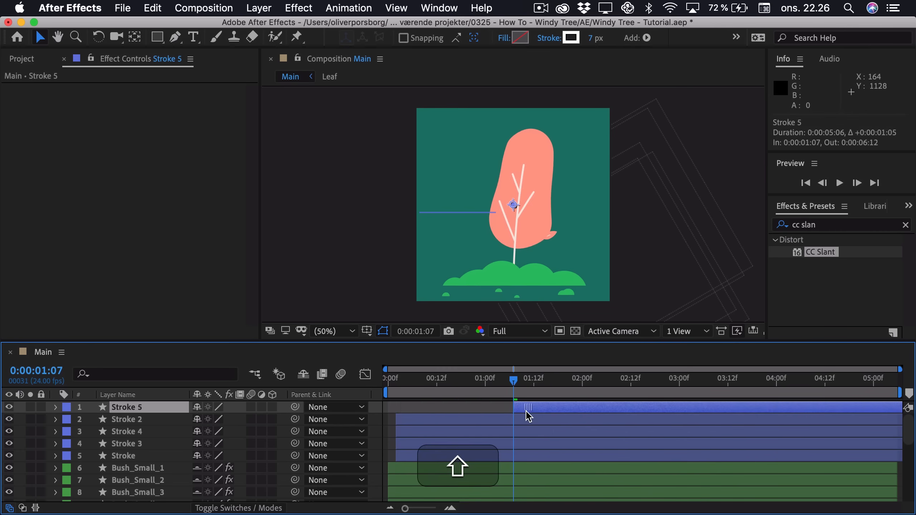
{"action": "left_click_drag", "start_coordinate": [454, 420], "coordinate": [515, 421]}
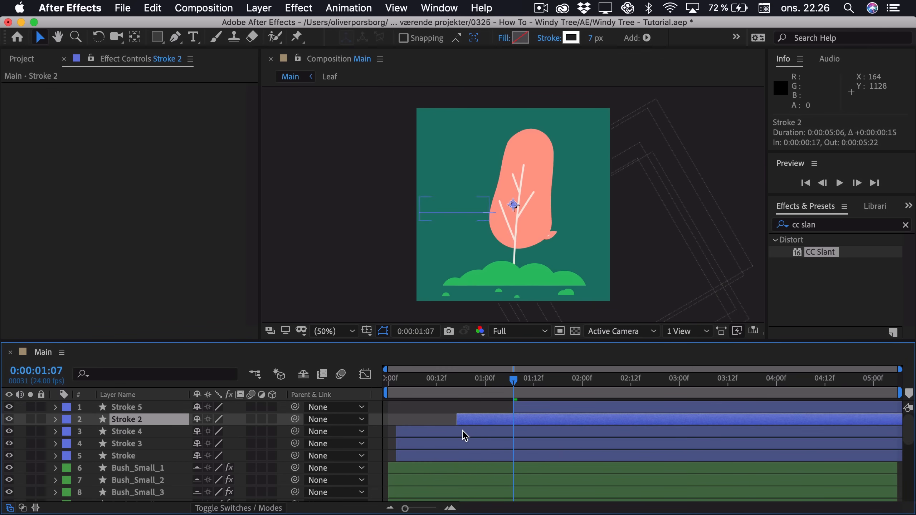
{"action": "mouse_move", "coordinate": [465, 435]}
{"action": "left_mouse_down"}
{"action": "mouse_move", "coordinate": [523, 432]}
{"action": "mouse_move", "coordinate": [434, 423]}
{"action": "mouse_move", "coordinate": [458, 449]}
{"action": "mouse_move", "coordinate": [476, 447]}
{"action": "mouse_move", "coordinate": [429, 423]}
{"action": "mouse_move", "coordinate": [479, 434]}
{"action": "left_mouse_up"}
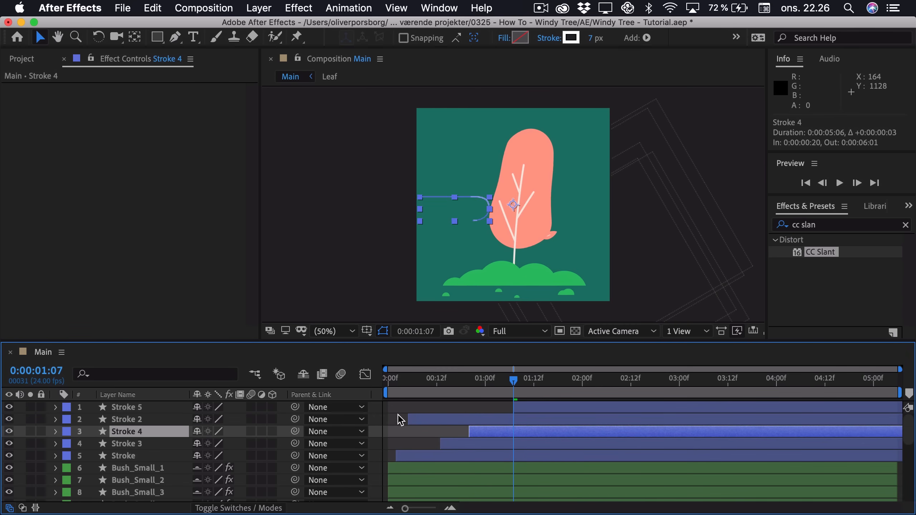
{"action": "left_click_drag", "start_coordinate": [447, 449], "coordinate": [444, 450]}
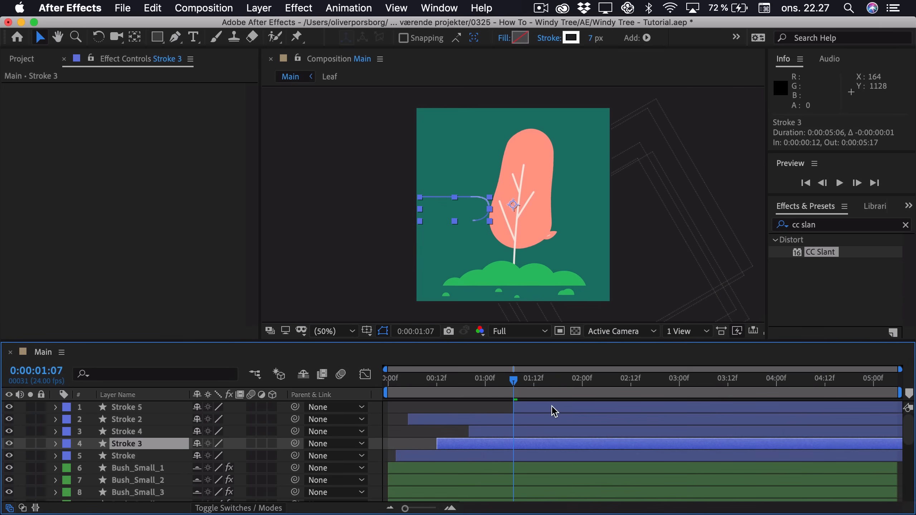
{"action": "left_click", "coordinate": [401, 410]}
{"action": "key", "text": "space"}
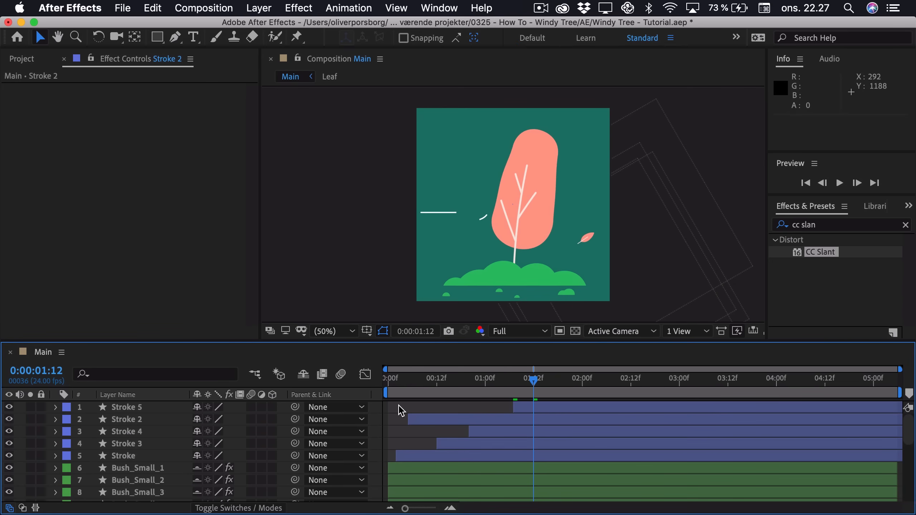
{"action": "key", "text": "Home"}
{"action": "key", "text": "space"}
Step: At 0:00:01:12, move the Stroke 5 layer up and to the right, to position 660, 260
{"action": "left_click_drag", "start_coordinate": [523, 384], "coordinate": [534, 384]}
{"action": "left_click", "coordinate": [552, 409]}
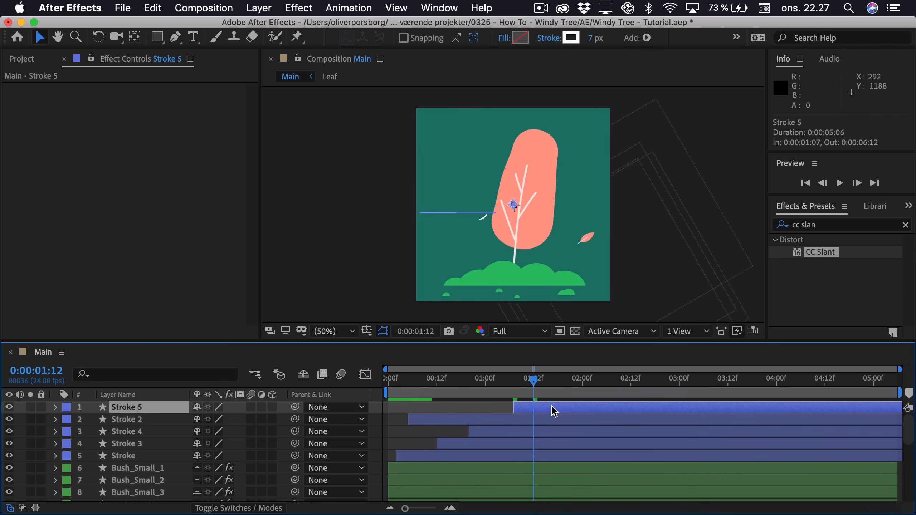
{"action": "key", "text": "shift+Up"}
{"action": "key", "text": "shift+Right"}
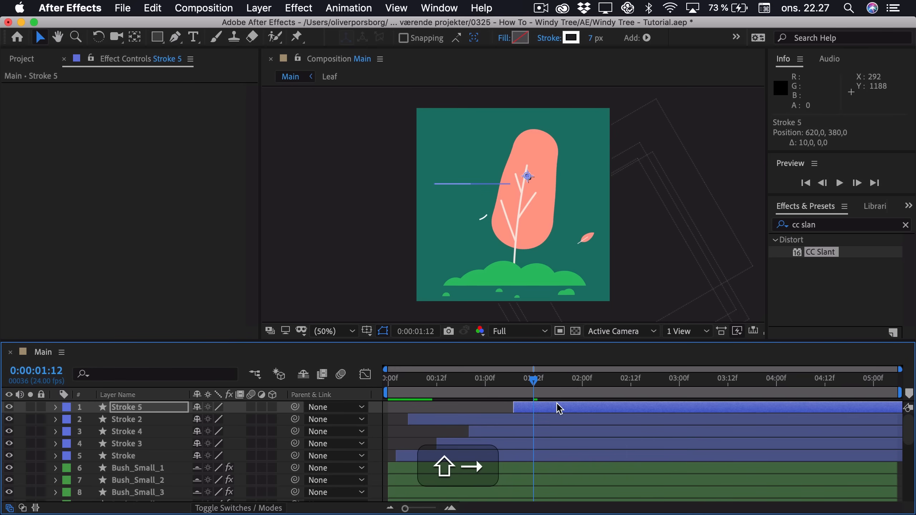
{"action": "key", "text": "shift"}
{"action": "key", "text": "shift+Down"}
{"action": "key", "text": "shift+Down"}
{"action": "key", "text": "shift+Down"}
{"action": "key", "text": "shift+Down"}
{"action": "key", "text": "shift+Down"}
{"action": "key", "text": "shift+Down"}
{"action": "key", "text": "shift+Down"}
{"action": "key", "text": "shift+Down"}
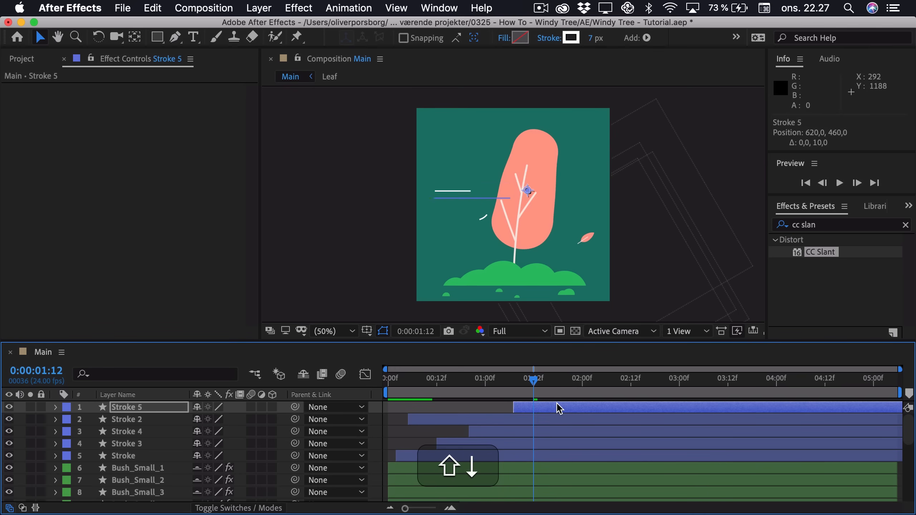
{"action": "key", "text": "shift+Up"}
{"action": "key", "text": "shift+Up"}
{"action": "key", "text": "shift+Up"}
{"action": "key", "text": "shift+Up"}
{"action": "key", "text": "shift+Up"}
{"action": "key", "text": "shift+Up"}
{"action": "key", "text": "shift+Up"}
{"action": "key", "text": "shift+Up"}
{"action": "key", "text": "shift+Up"}
{"action": "key", "text": "shift+Up"}
{"action": "key", "text": "shift+Up"}
{"action": "key", "text": "shift+Up"}
{"action": "key", "text": "shift+Up"}
{"action": "key", "text": "shift+Up"}
{"action": "key", "text": "shift+Up"}
{"action": "key", "text": "shift+Up"}
{"action": "key", "text": "shift+Right"}
{"action": "key", "text": "shift+Right"}
{"action": "key", "text": "shift+Right"}
{"action": "key", "text": "shift+Right"}
{"action": "key", "text": "shift+Up"}
{"action": "key", "text": "shift+Up"}
{"action": "key", "text": "shift+Up"}
{"action": "key", "text": "shift+Up"}
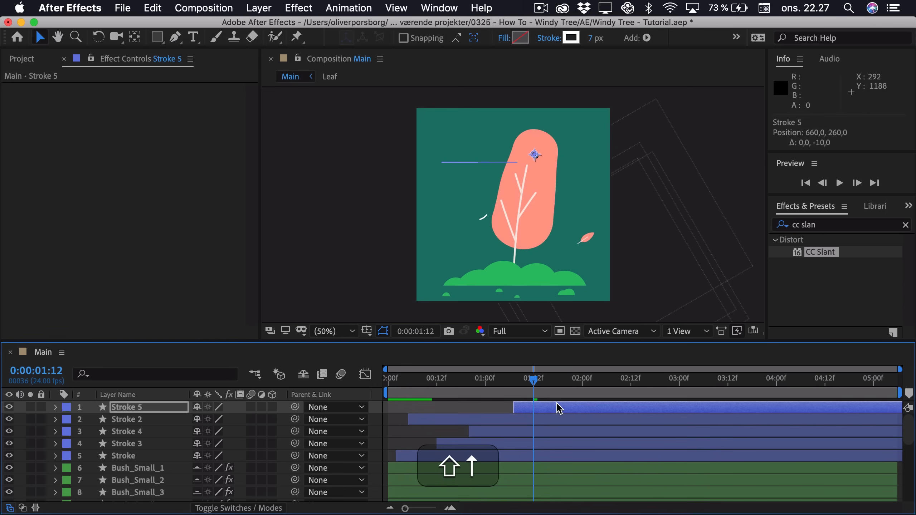
Step: Move the Stroke 2 layer up and to the right, to position 620, 380
{"action": "left_click", "coordinate": [549, 421]}
{"action": "key", "text": "shift+Up"}
{"action": "key", "text": "shift+Up"}
{"action": "key", "text": "shift+Up"}
{"action": "key", "text": "shift+Up"}
{"action": "key", "text": "shift+Up"}
{"action": "key", "text": "shift+Up"}
{"action": "key", "text": "shift+Up"}
{"action": "key", "text": "shift+Up"}
{"action": "key", "text": "shift+Up"}
{"action": "key", "text": "shift+Up"}
{"action": "key", "text": "shift+Up"}
{"action": "key", "text": "shift+Up"}
{"action": "key", "text": "shift+Up"}
{"action": "key", "text": "shift+Up"}
{"action": "key", "text": "shift+Up"}
{"action": "key", "text": "shift+Up"}
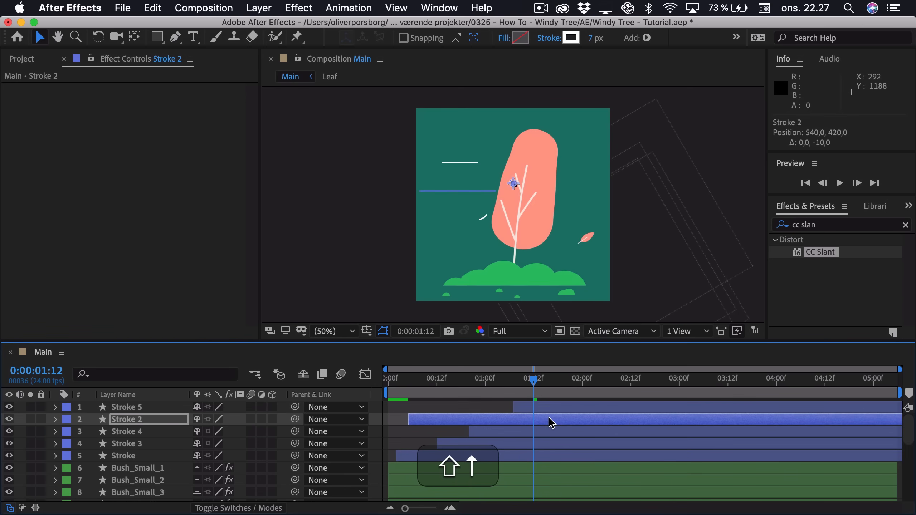
{"action": "key", "text": "shift+Right"}
{"action": "key", "text": "shift+Right"}
{"action": "key", "text": "shift+Right"}
{"action": "key", "text": "shift+Right"}
{"action": "key", "text": "shift+Right"}
{"action": "key", "text": "shift+Right"}
{"action": "key", "text": "shift+Right"}
{"action": "key", "text": "shift+Right"}
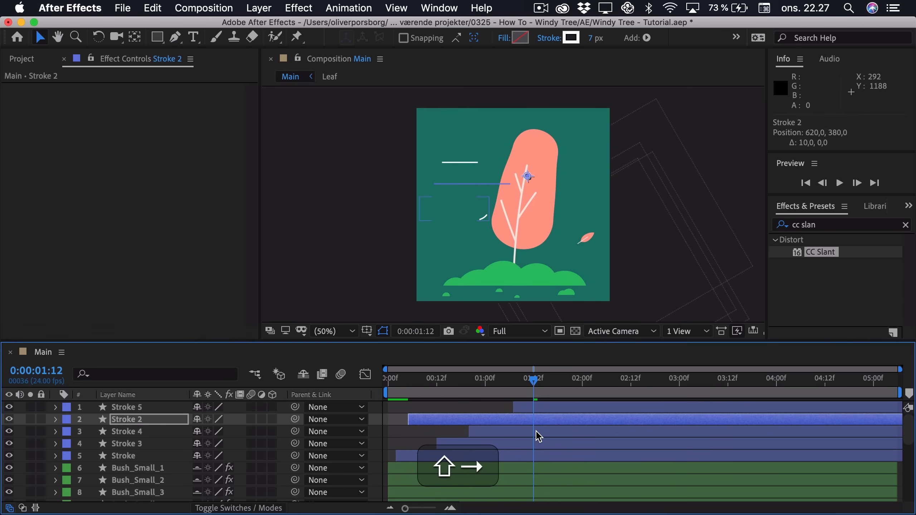
Step: Move the Stroke 4 layer down to Y 700 and right to slightly beyond X 620
{"action": "left_click", "coordinate": [538, 436]}
{"action": "key", "text": "shift+Down"}
{"action": "key", "text": "shift+Down"}
{"action": "key", "text": "shift+Down"}
{"action": "key", "text": "shift+Down"}
{"action": "key", "text": "shift+Down"}
{"action": "key", "text": "shift+Down"}
{"action": "key", "text": "shift+Down"}
{"action": "key", "text": "shift+Down"}
{"action": "key", "text": "shift+Down"}
{"action": "key", "text": "shift+Down"}
{"action": "key", "text": "shift+Down"}
{"action": "key", "text": "shift+Down"}
{"action": "key", "text": "shift+Down"}
{"action": "key", "text": "shift+Down"}
{"action": "key", "text": "shift+Down"}
{"action": "key", "text": "shift+Down"}
{"action": "key", "text": "shift+Right"}
{"action": "key", "text": "shift+Right"}
{"action": "key", "text": "shift+Right"}
{"action": "key", "text": "shift+Right"}
{"action": "key", "text": "shift+Right"}
{"action": "key", "text": "shift+Right"}
{"action": "key", "text": "shift+Right"}
{"action": "key", "text": "shift+Right"}
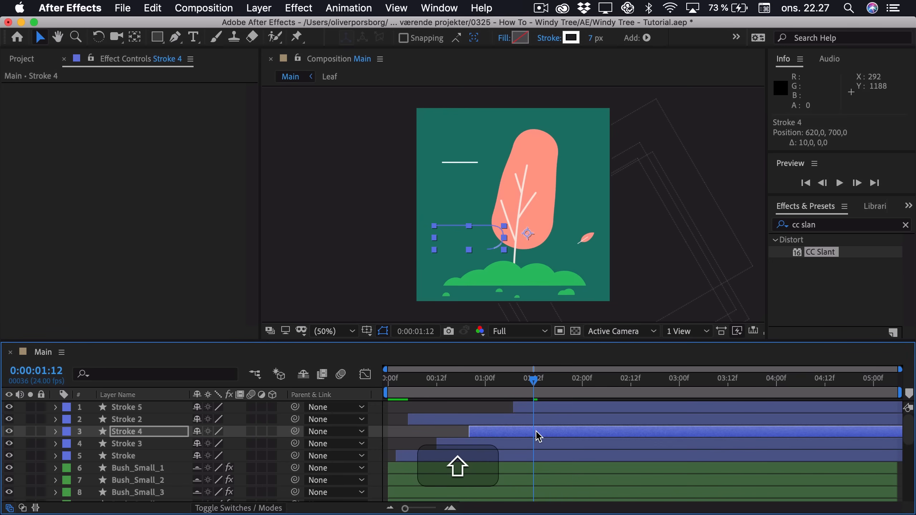
{"action": "key", "text": "shift+Right"}
Step: Move the Stroke 3 layer down and to the right, to position 620, 620
{"action": "left_click", "coordinate": [521, 444]}
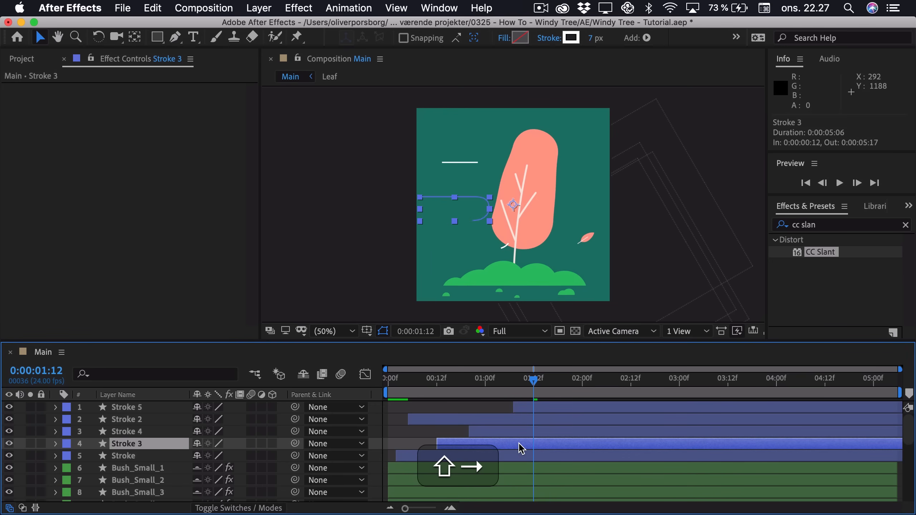
{"action": "key", "text": "shift+Right"}
{"action": "key", "text": "shift+Down"}
{"action": "key", "text": "shift+Down"}
{"action": "key", "text": "shift+Down"}
{"action": "key", "text": "shift+Down"}
{"action": "key", "text": "shift+Down"}
{"action": "key", "text": "shift+Down"}
{"action": "key", "text": "shift+Down"}
{"action": "key", "text": "shift+Down"}
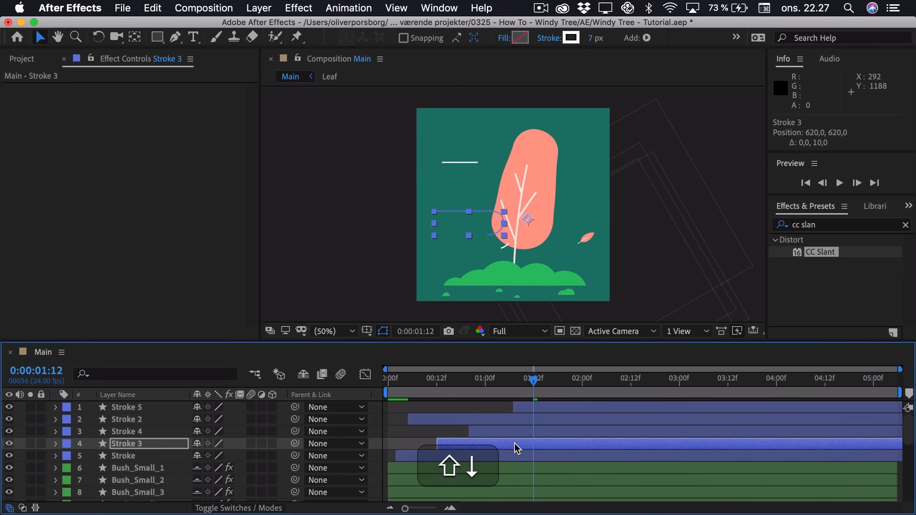
Step: Move the original Stroke layer to position 700, 420 and preview the staggered wind strokes from the first frame
{"action": "left_click", "coordinate": [503, 457]}
{"action": "key", "text": "shift+Up"}
{"action": "key", "text": "shift+Up"}
{"action": "key", "text": "shift+Up"}
{"action": "key", "text": "shift+Up"}
{"action": "key", "text": "shift+Up"}
{"action": "key", "text": "shift+Up"}
{"action": "key", "text": "shift+Up"}
{"action": "key", "text": "shift+Up"}
{"action": "key", "text": "shift+Up"}
{"action": "key", "text": "shift+Up"}
{"action": "key", "text": "shift+Up"}
{"action": "key", "text": "shift+Up"}
{"action": "key", "text": "shift+Right"}
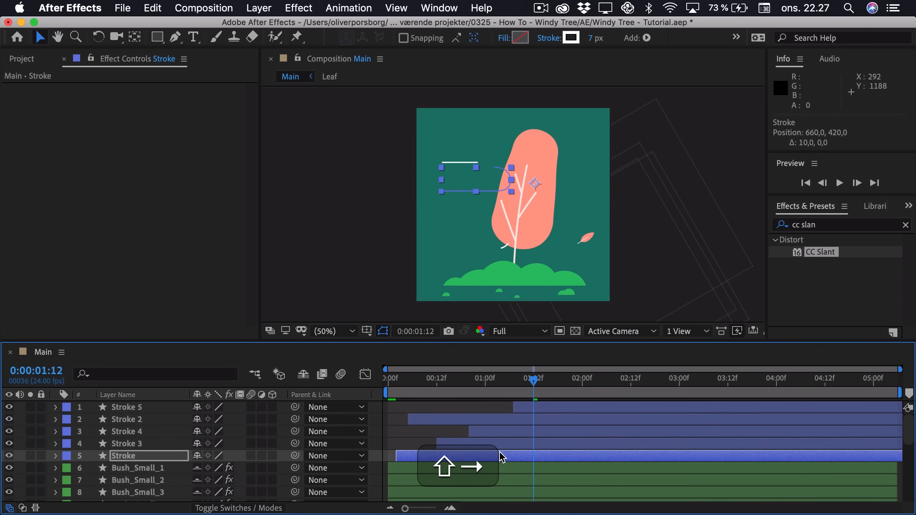
{"action": "key", "text": "shift+Right"}
{"action": "key", "text": "shift+Right"}
{"action": "key", "text": "shift+Right"}
{"action": "key", "text": "shift+Right"}
{"action": "key", "text": "Home"}
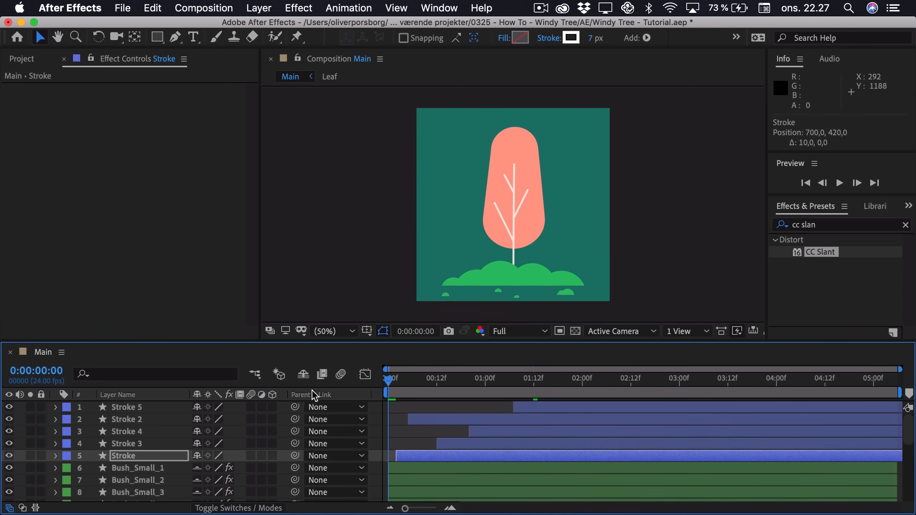
{"action": "key", "text": "space"}
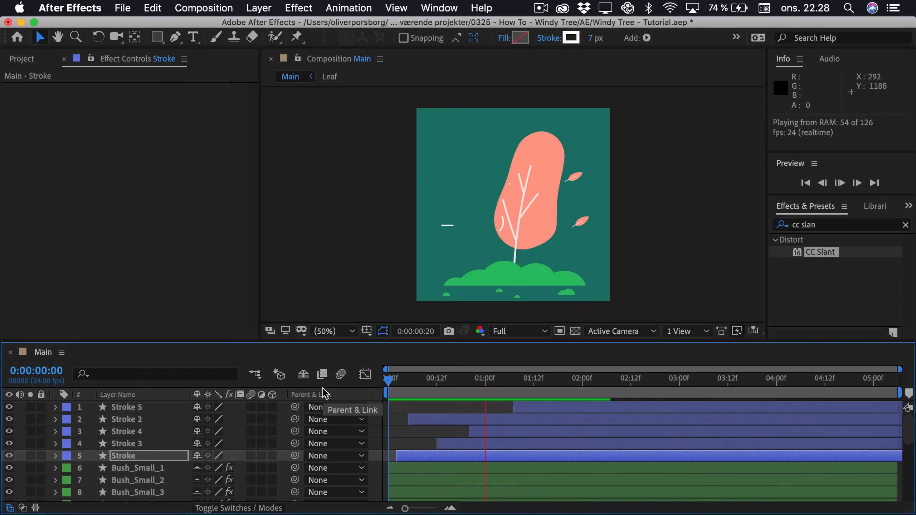
Step: Retime two wind strokes so Stroke 4 starts at 0:00:01:07 and Stroke 5 starts at 0:00:00:21
{"action": "key", "text": "space"}
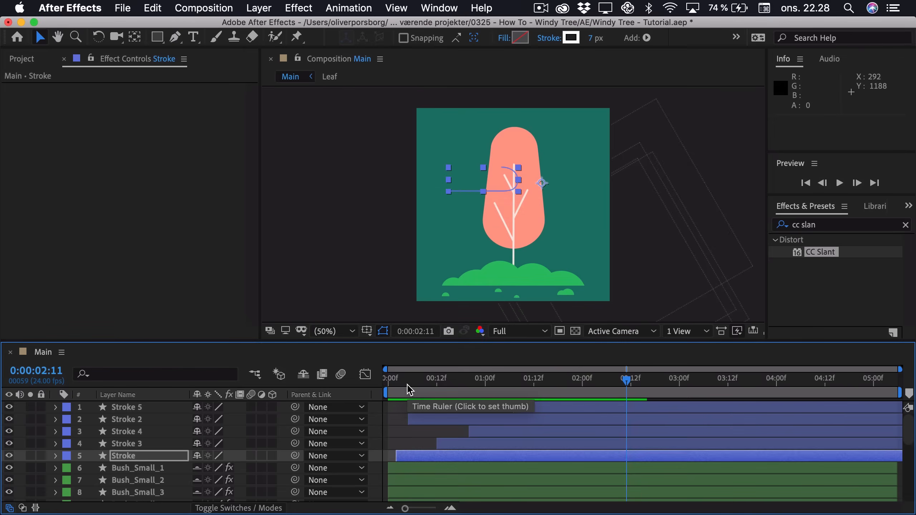
{"action": "left_click_drag", "start_coordinate": [447, 379], "coordinate": [502, 381]}
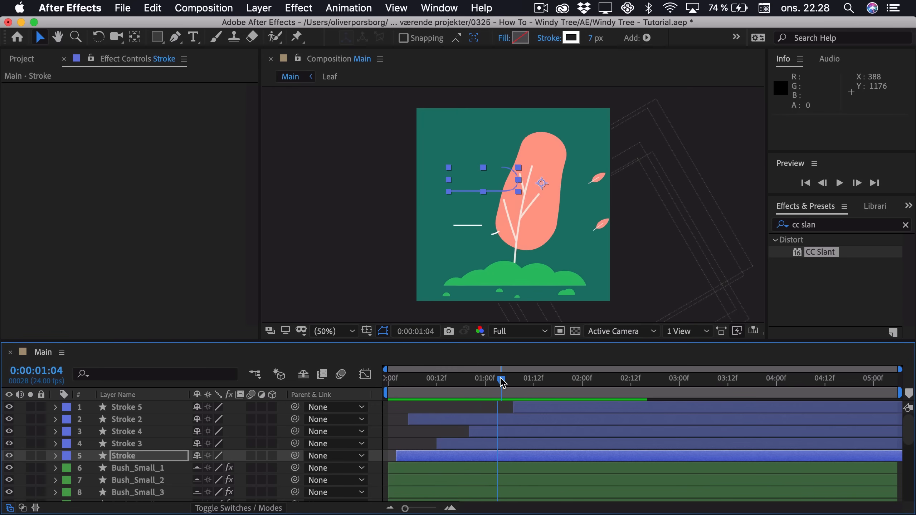
{"action": "left_click", "coordinate": [499, 433]}
{"action": "left_click", "coordinate": [500, 445]}
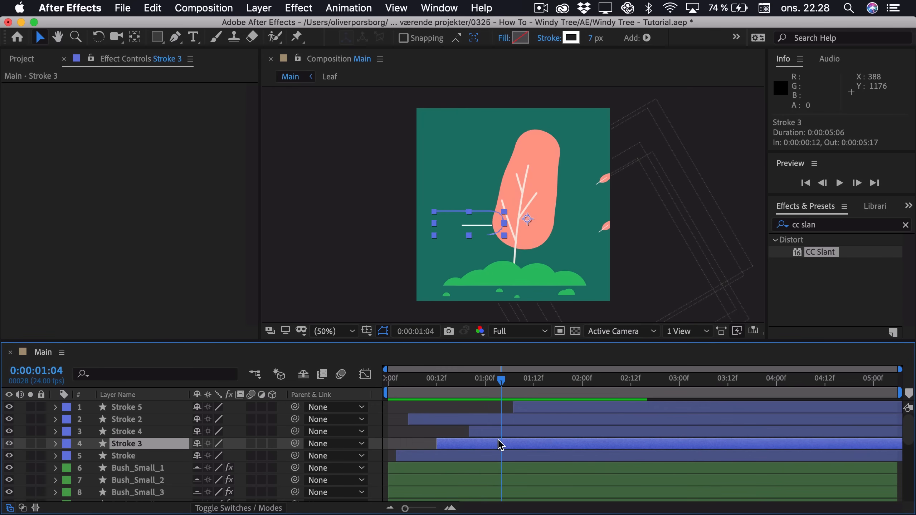
{"action": "left_click", "coordinate": [498, 432]}
{"action": "left_click", "coordinate": [496, 444]}
{"action": "mouse_move", "coordinate": [494, 431]}
{"action": "left_mouse_down"}
{"action": "mouse_move", "coordinate": [531, 432]}
{"action": "mouse_move", "coordinate": [489, 413]}
{"action": "left_mouse_up"}
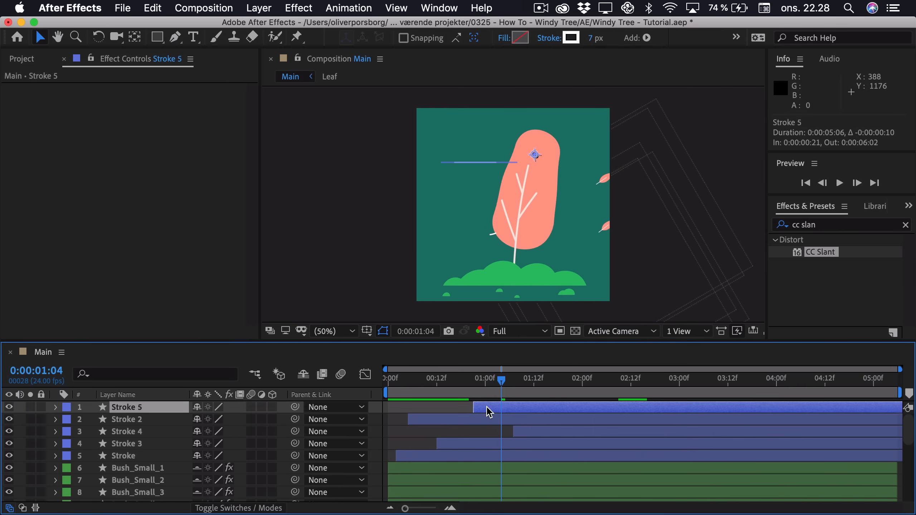
Step: Move the Stroke 4 layer up to position 660, 460
{"action": "left_click", "coordinate": [538, 435]}
{"action": "left_click_drag", "start_coordinate": [530, 380], "coordinate": [538, 383]}
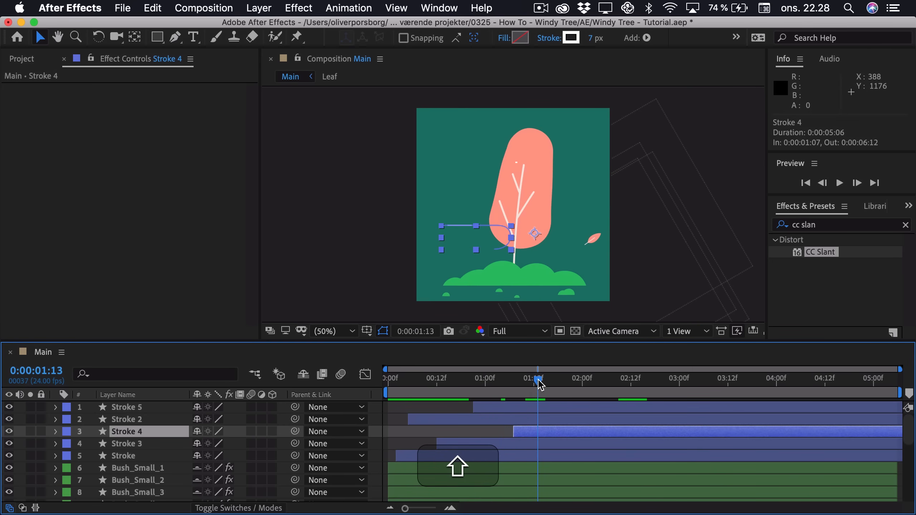
{"action": "key", "text": "shift+Up"}
{"action": "key", "text": "shift+Up"}
{"action": "key", "text": "shift+Up"}
{"action": "key", "text": "shift+Up"}
{"action": "key", "text": "shift+Up"}
{"action": "key", "text": "shift+Up"}
{"action": "key", "text": "shift+Up"}
{"action": "key", "text": "shift+Up"}
{"action": "key", "text": "shift+Up"}
{"action": "key", "text": "shift+Up"}
{"action": "key", "text": "shift+Up"}
{"action": "key", "text": "shift+Up"}
{"action": "key", "text": "shift+Up"}
{"action": "key", "text": "shift+Up"}
{"action": "key", "text": "shift+Up"}
{"action": "key", "text": "shift+Up"}
{"action": "key", "text": "shift+Up"}
{"action": "key", "text": "shift+Up"}
{"action": "key", "text": "shift+Up"}
{"action": "key", "text": "shift+Up"}
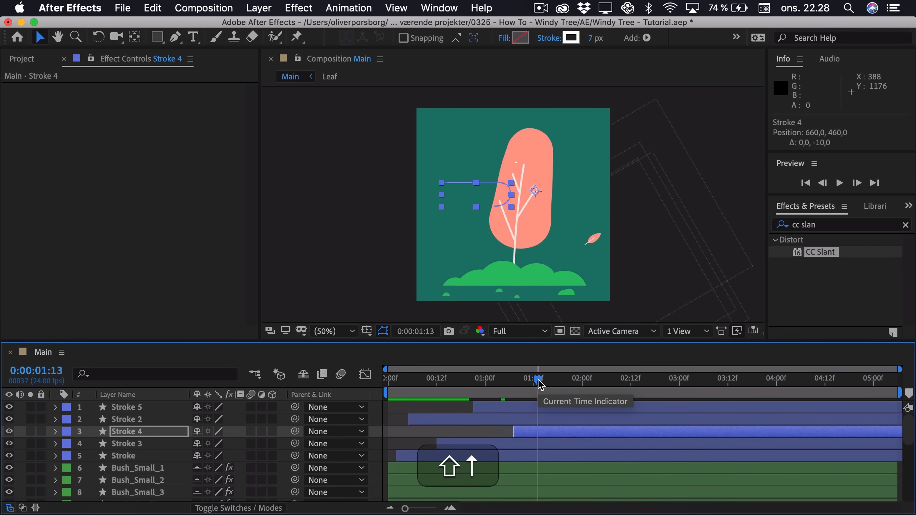
Step: Shift Stroke 4 earlier to start at 0:00:00:23 and Stroke 5 to about 0:00:00:17, and preview the animation from the first frame
{"action": "mouse_move", "coordinate": [509, 382]}
{"action": "left_mouse_down"}
{"action": "mouse_move", "coordinate": [489, 382]}
{"action": "mouse_move", "coordinate": [546, 384]}
{"action": "mouse_move", "coordinate": [542, 395]}
{"action": "left_mouse_up"}
{"action": "mouse_move", "coordinate": [539, 432]}
{"action": "left_mouse_down"}
{"action": "mouse_move", "coordinate": [513, 436]}
{"action": "mouse_move", "coordinate": [474, 410]}
{"action": "mouse_move", "coordinate": [493, 436]}
{"action": "left_mouse_up"}
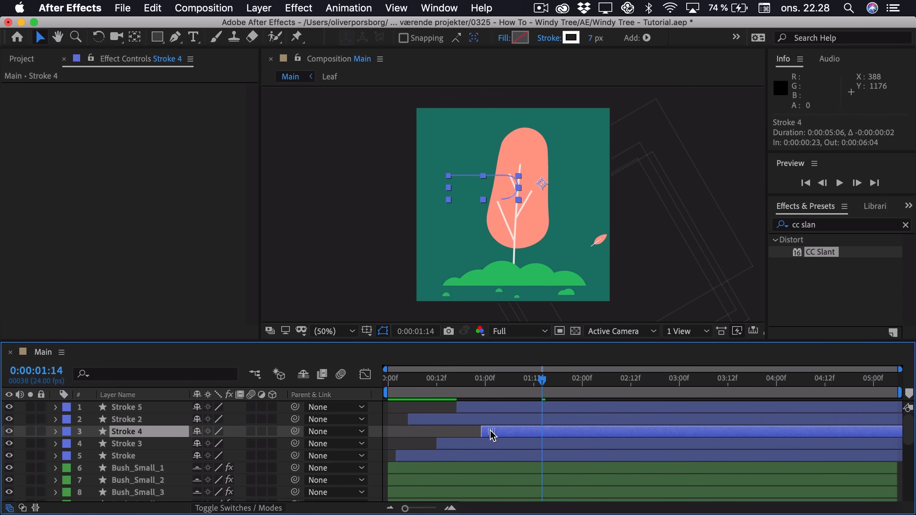
{"action": "key", "text": "space"}
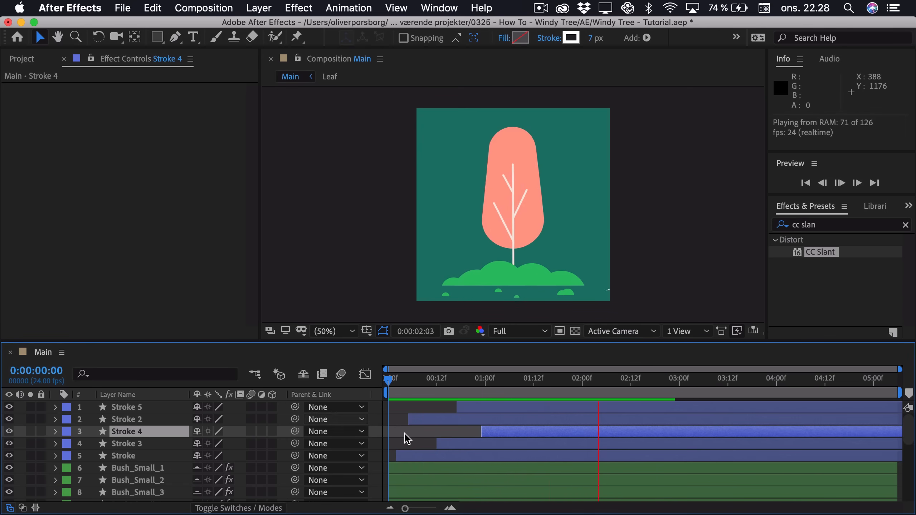
Step: Start Stroke 3 at 0:00:00:10, Stroke 4 at about 0:00:00:21 and Stroke 5 at about 0:00:00:16, and preview from the first frame
{"action": "key", "text": "space"}
{"action": "mouse_move", "coordinate": [495, 435]}
{"action": "left_mouse_down"}
{"action": "mouse_move", "coordinate": [487, 437]}
{"action": "mouse_move", "coordinate": [474, 412]}
{"action": "left_mouse_up"}
{"action": "left_click_drag", "start_coordinate": [454, 447], "coordinate": [445, 447]}
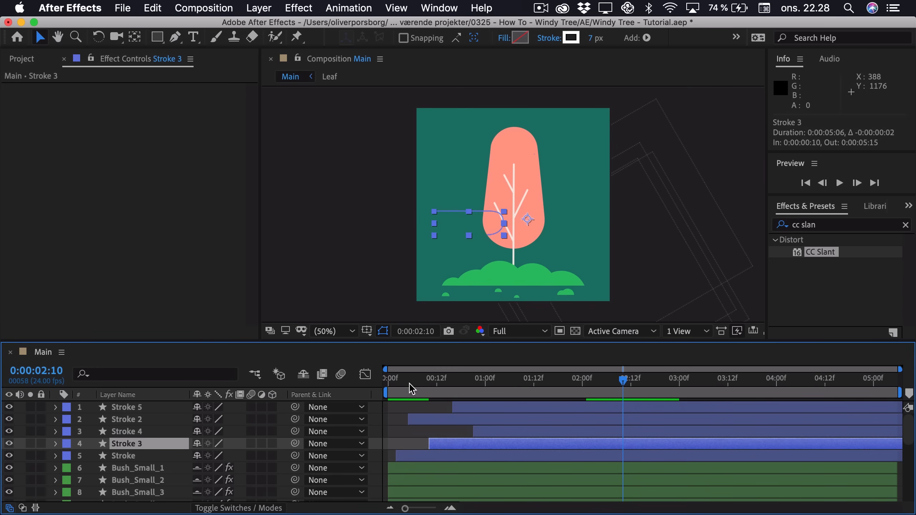
{"action": "key", "text": "space"}
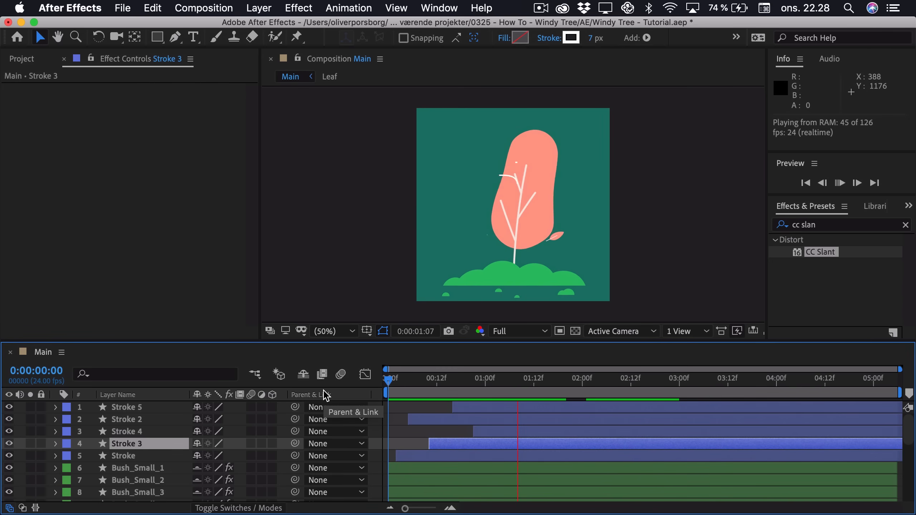